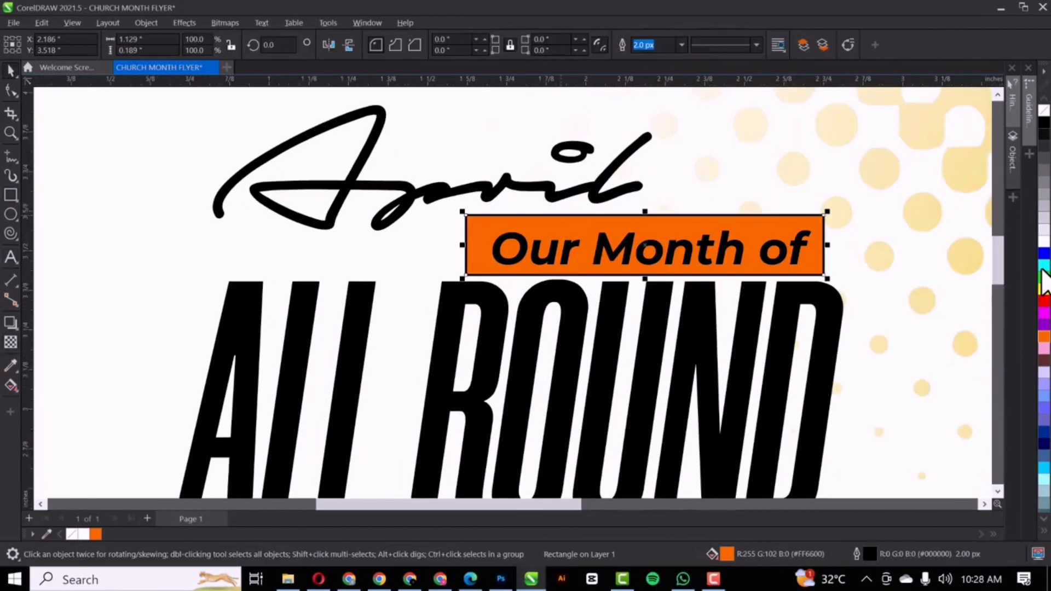
# Stretch the left side of the orange banner in the existing design
pyautogui.moveTo(432, 278); pyautogui.dragTo(416, 277)
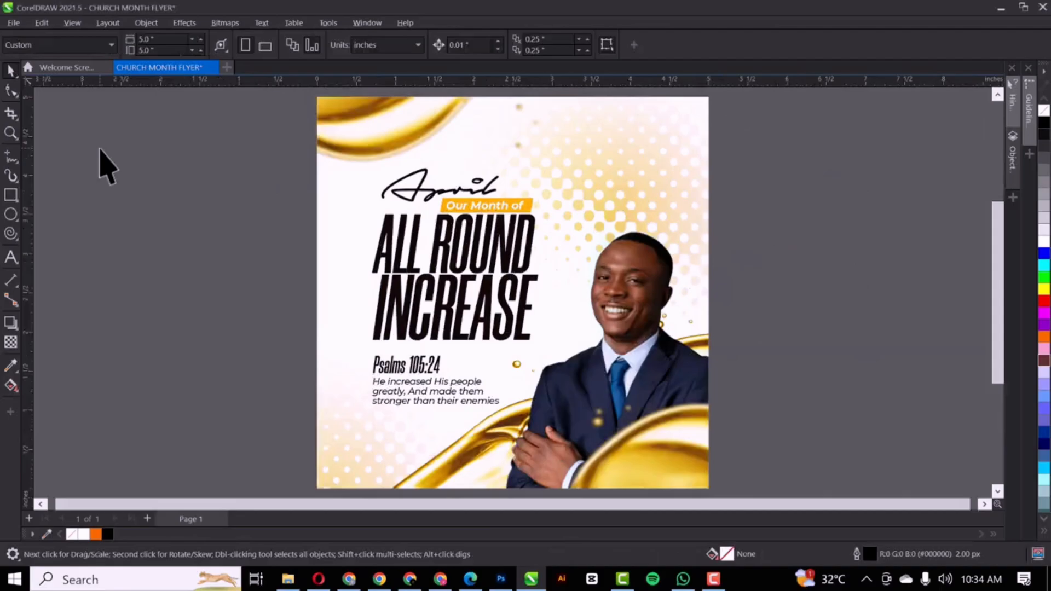
pyautogui.scroll(3, 460, 335)
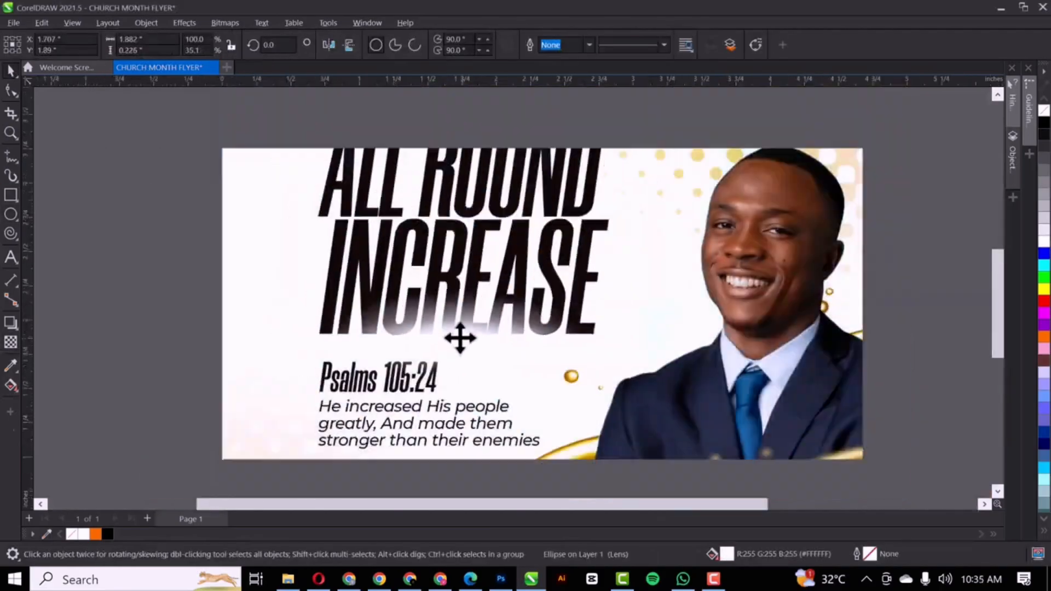
pyautogui.scroll(-3, 727, 352)
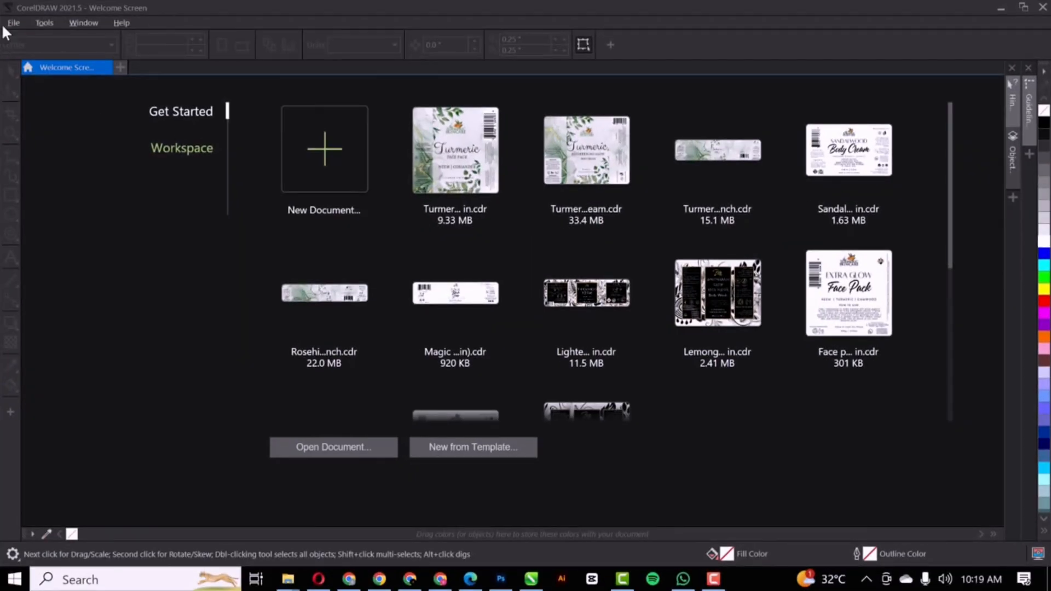
# Create a 5.0 x 5.0 inch, 300 dpi RGB document named CHURCH MONTH FLYER
pyautogui.click(10, 22)
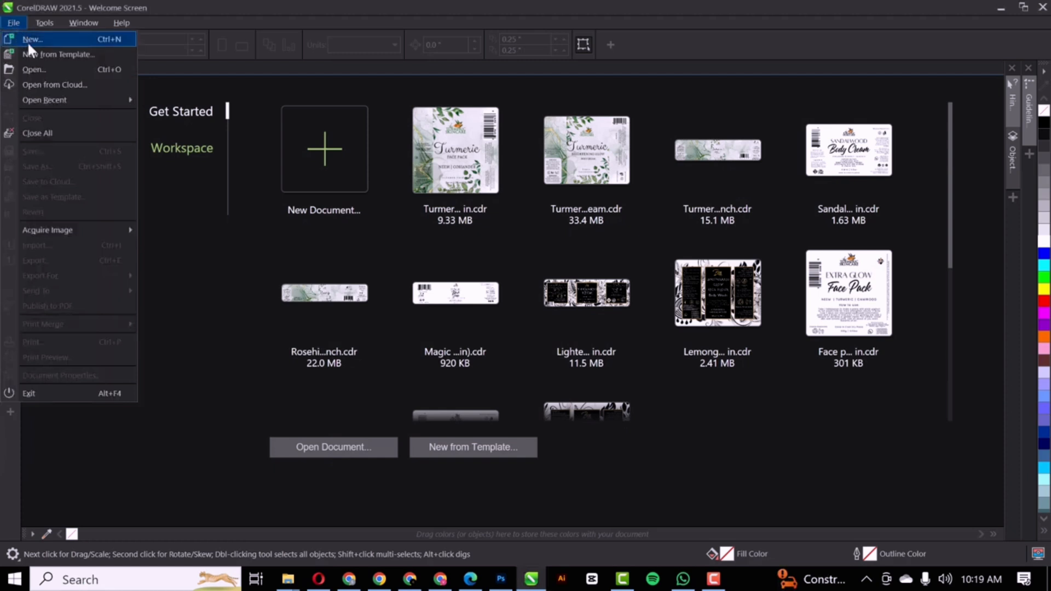
pyautogui.click(27, 41)
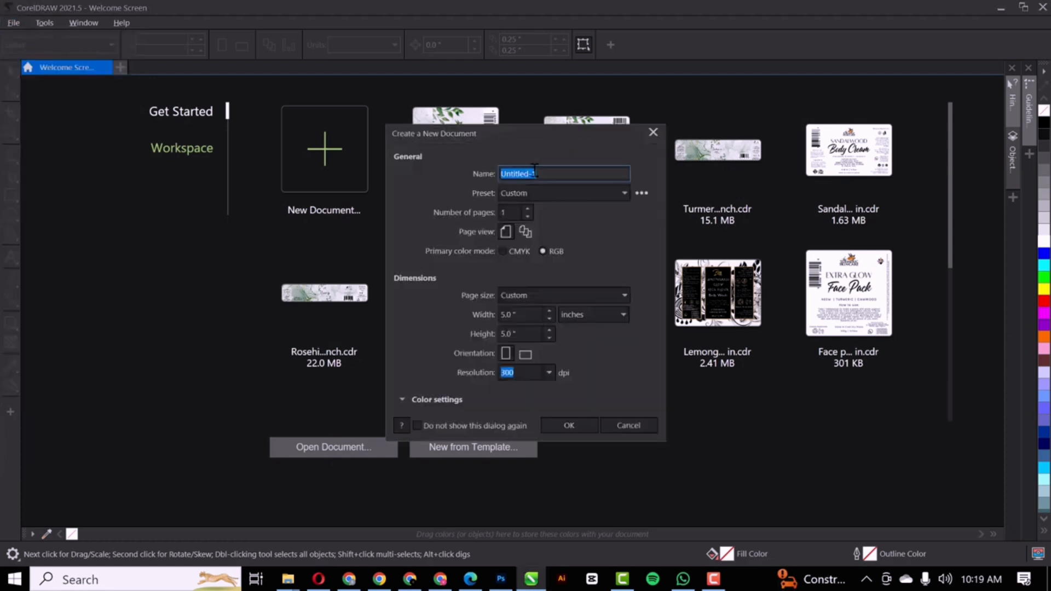
pyautogui.write('CHURCH MONTH FLYER')
pyautogui.click(523, 314)
pyautogui.moveTo(520, 334); pyautogui.dragTo(507, 335)
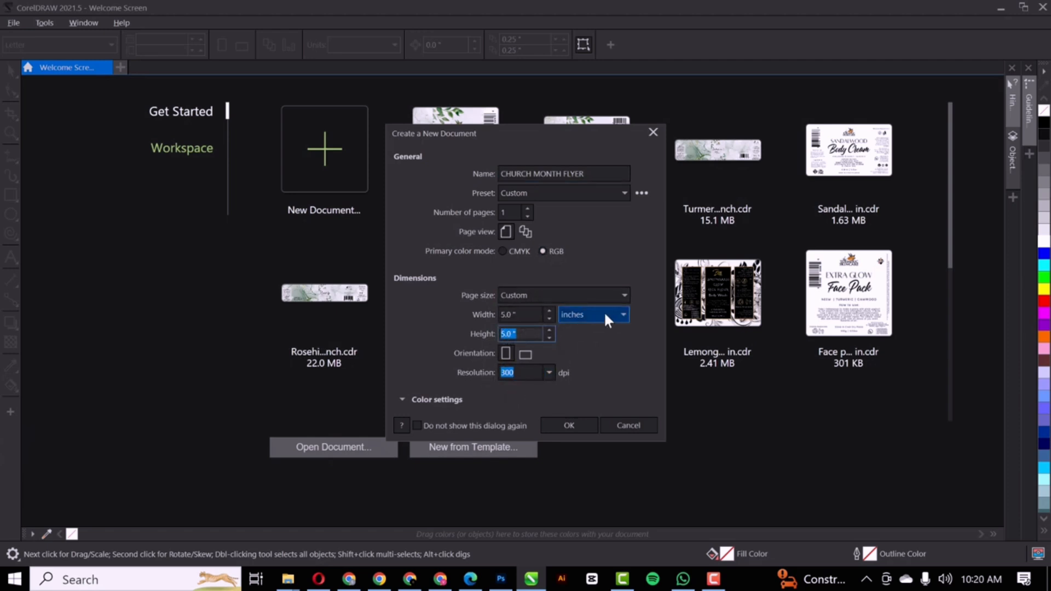
pyautogui.click(584, 427)
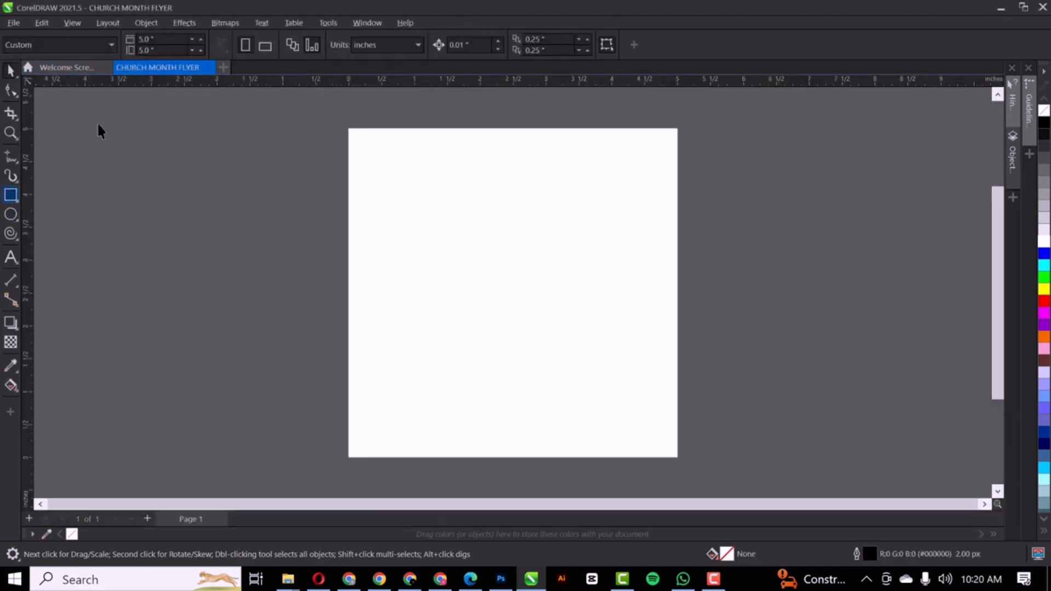
# Make a page-sized white, outline-free rectangle, then delete it
pyautogui.doubleClick(11, 195)
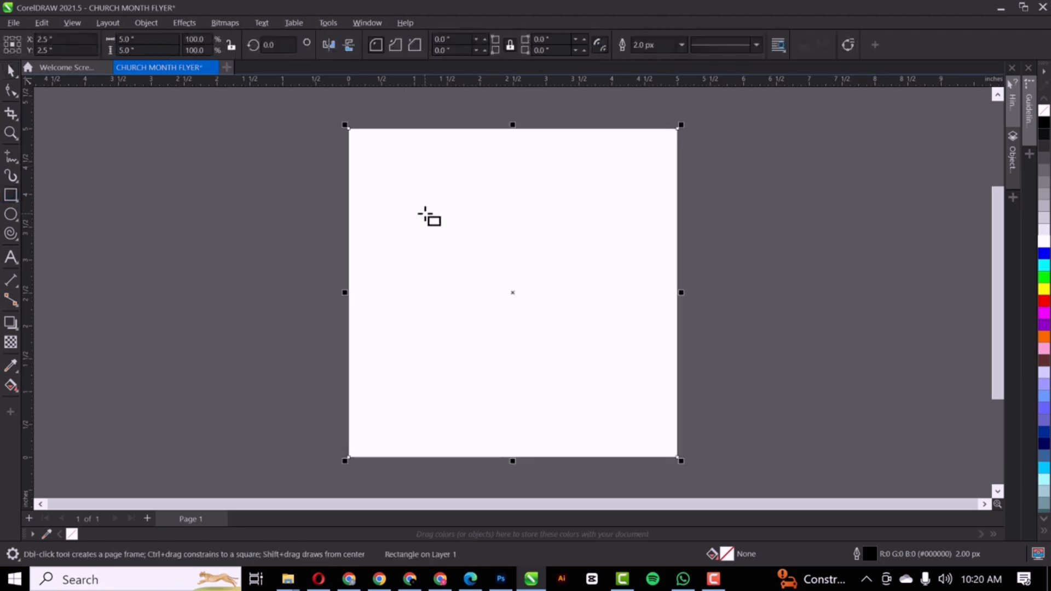
pyautogui.press('F4')
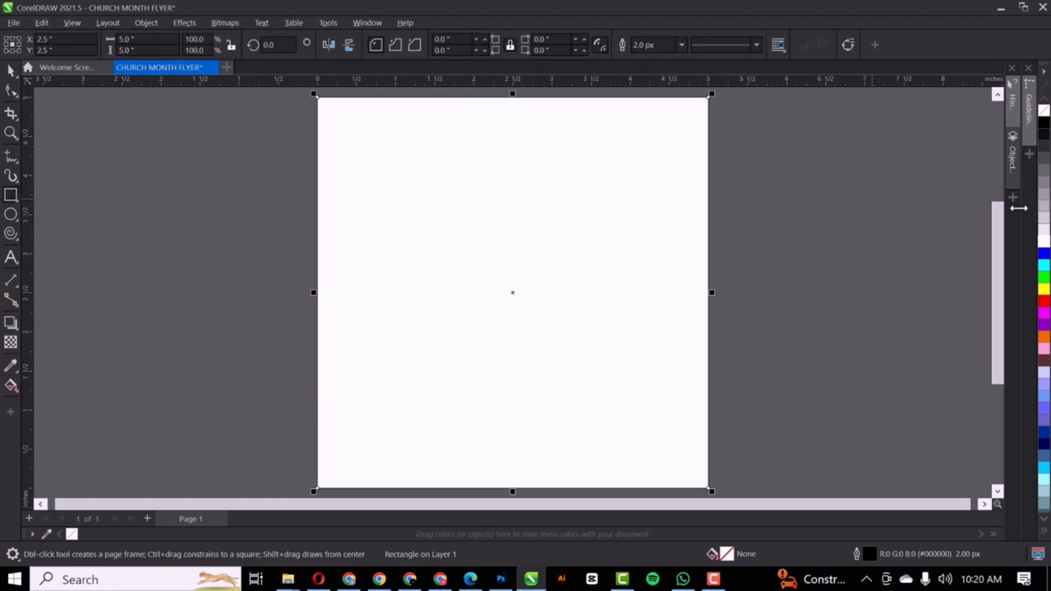
pyautogui.rightClick(1045, 111)
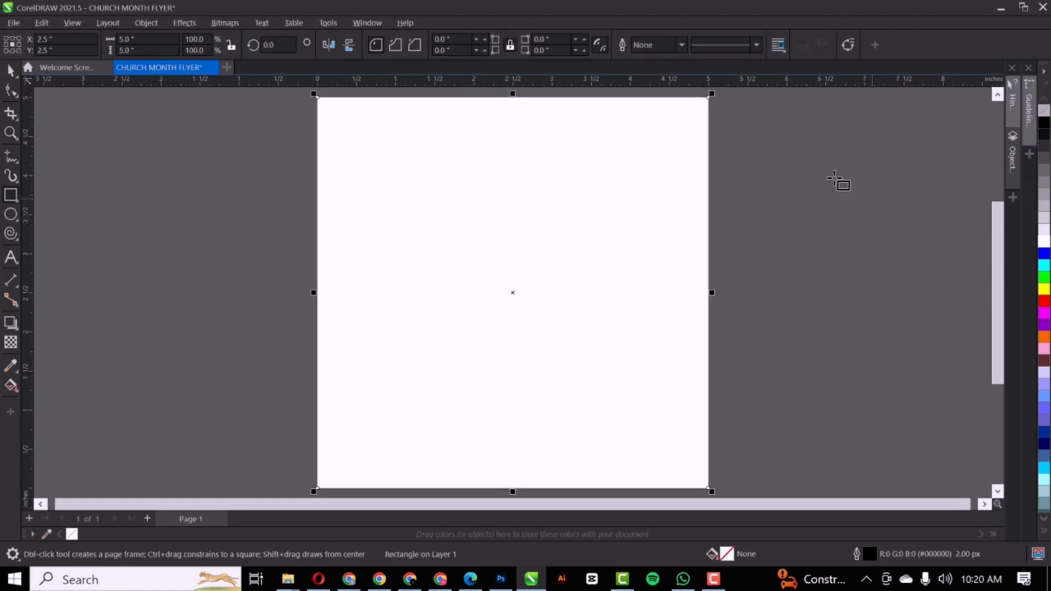
pyautogui.click(1044, 241)
pyautogui.moveTo(488, 228); pyautogui.dragTo(688, 243)
pyautogui.press('Delete')
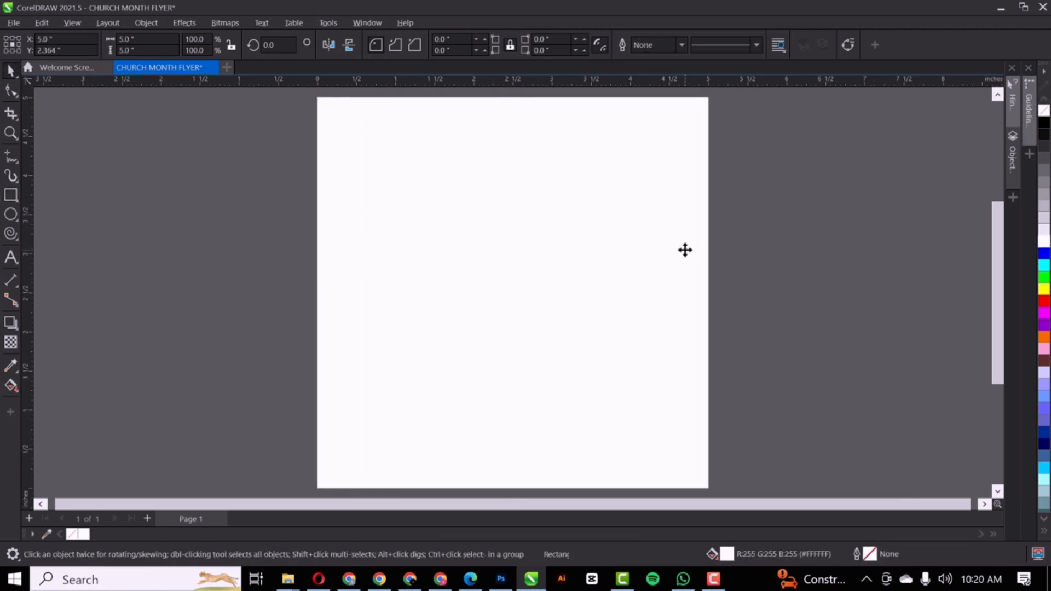
# Draw a rectangle, size it to 5 x 5 inches, and centre it on the page
pyautogui.click(12, 198)
pyautogui.moveTo(214, 137)
pyautogui.mouseDown()
pyautogui.moveTo(402, 307)
pyautogui.moveTo(475, 408)
pyautogui.mouseUp()
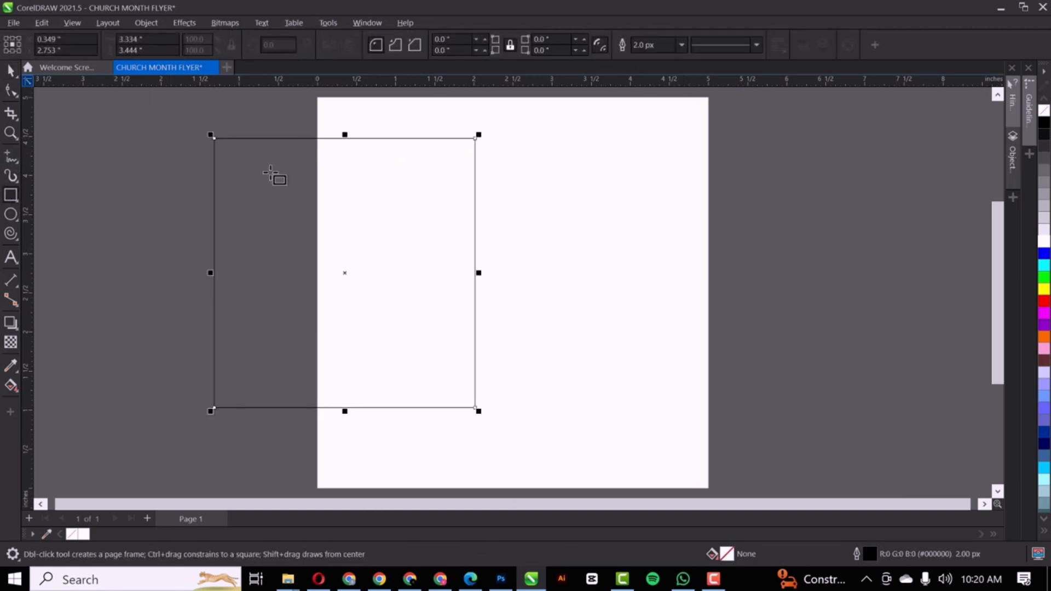
pyautogui.click(133, 38)
pyautogui.write('5')
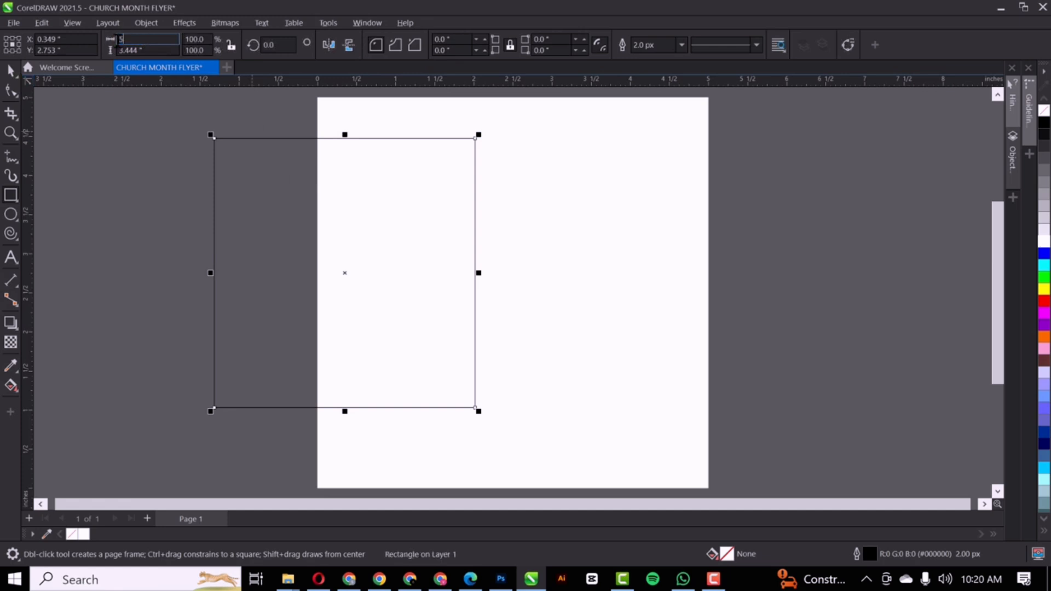
pyautogui.press('Tab')
pyautogui.write('5')
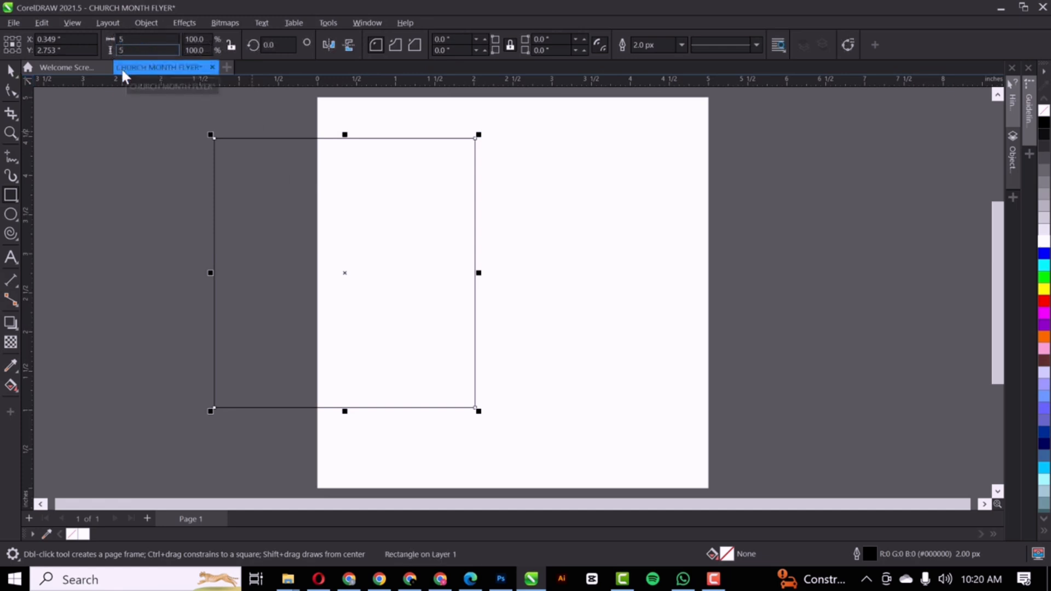
pyautogui.press('Return')
pyautogui.press('p')
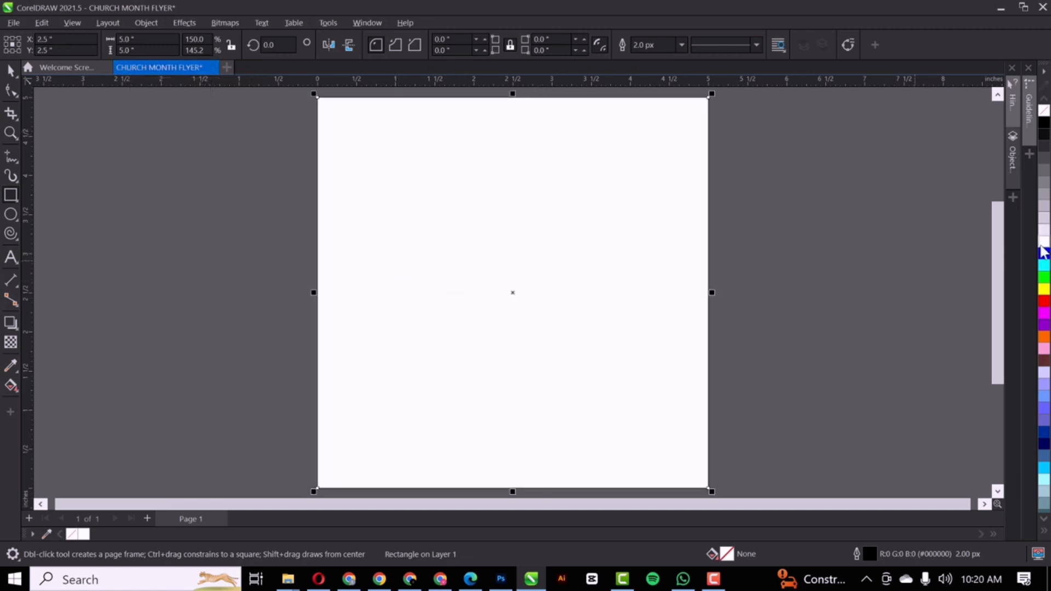
# Remove the square's outline, keeping it centred after undoing trial moves
pyautogui.rightClick(1043, 110)
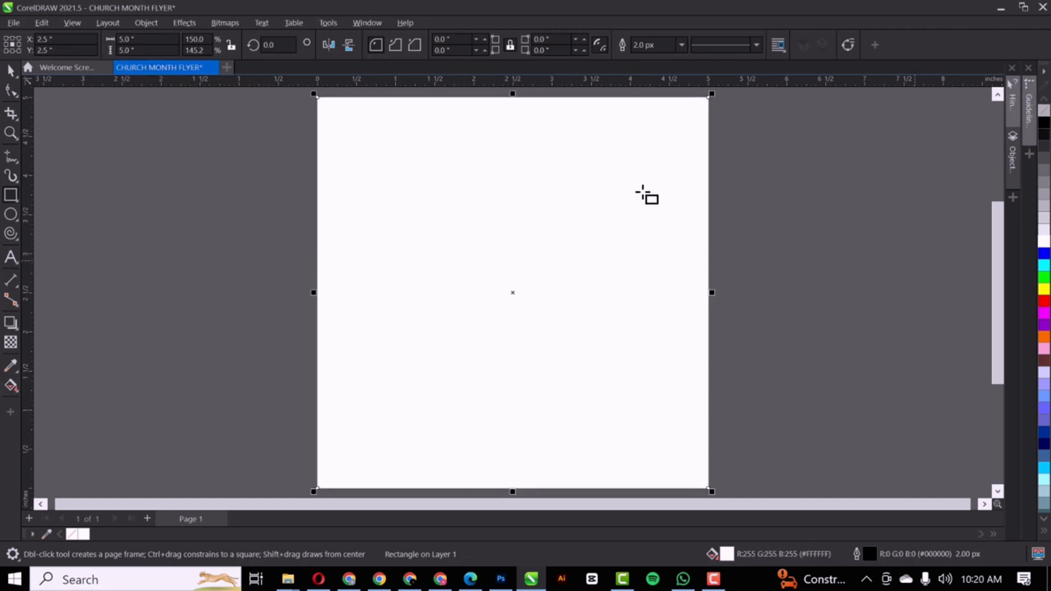
pyautogui.moveTo(582, 195); pyautogui.dragTo(479, 196)
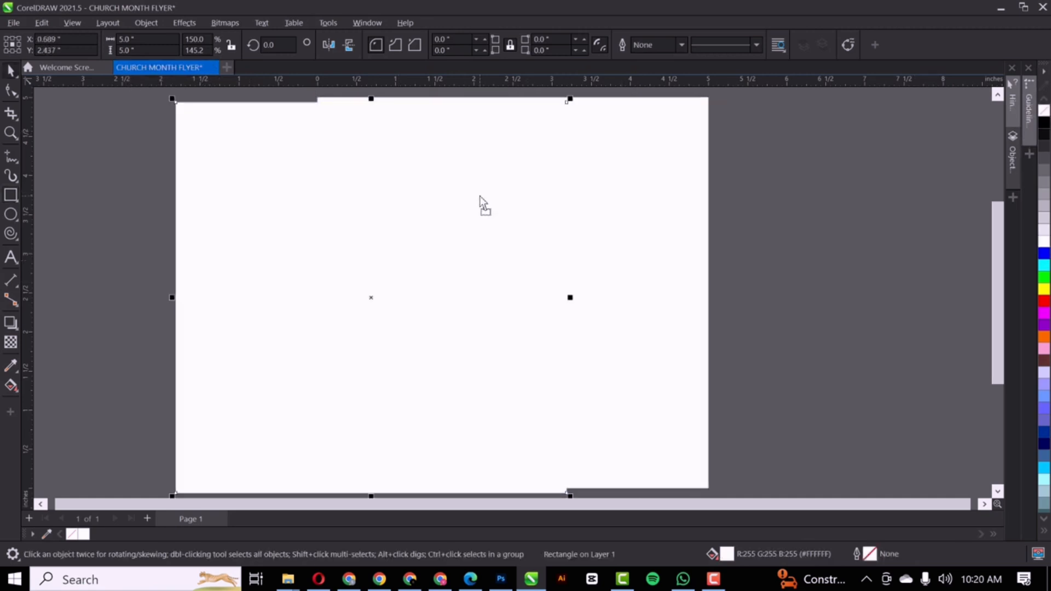
pyautogui.hotkey('ctrl', 'z')
pyautogui.moveTo(475, 231); pyautogui.dragTo(665, 258)
pyautogui.hotkey('ctrl', 'z')
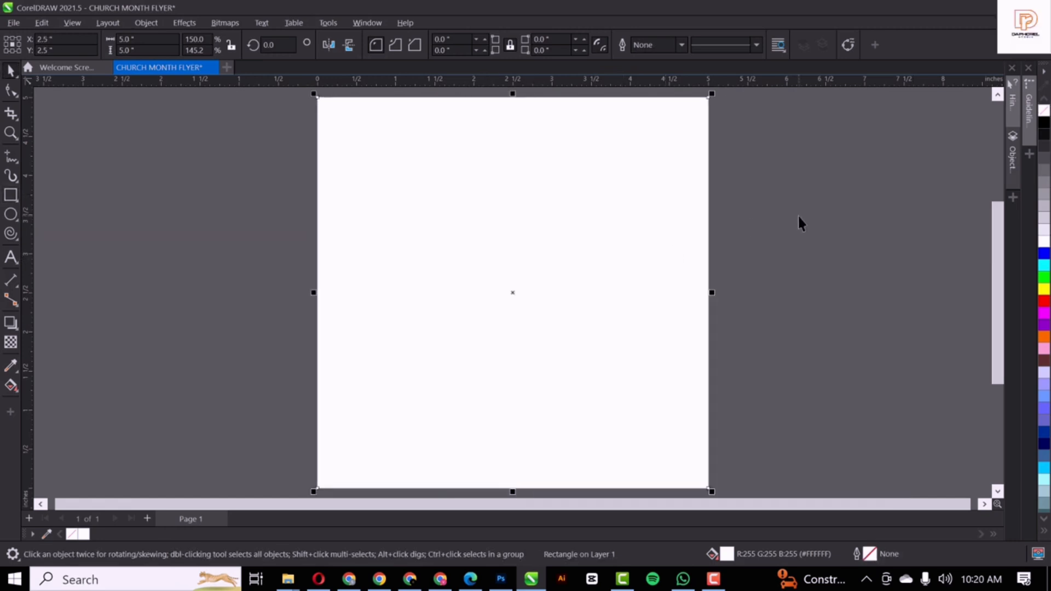
# Drag the yellow halftone dot image from the NEW FLYER folder into the flyer
pyautogui.click(797, 215)
pyautogui.click(435, 274)
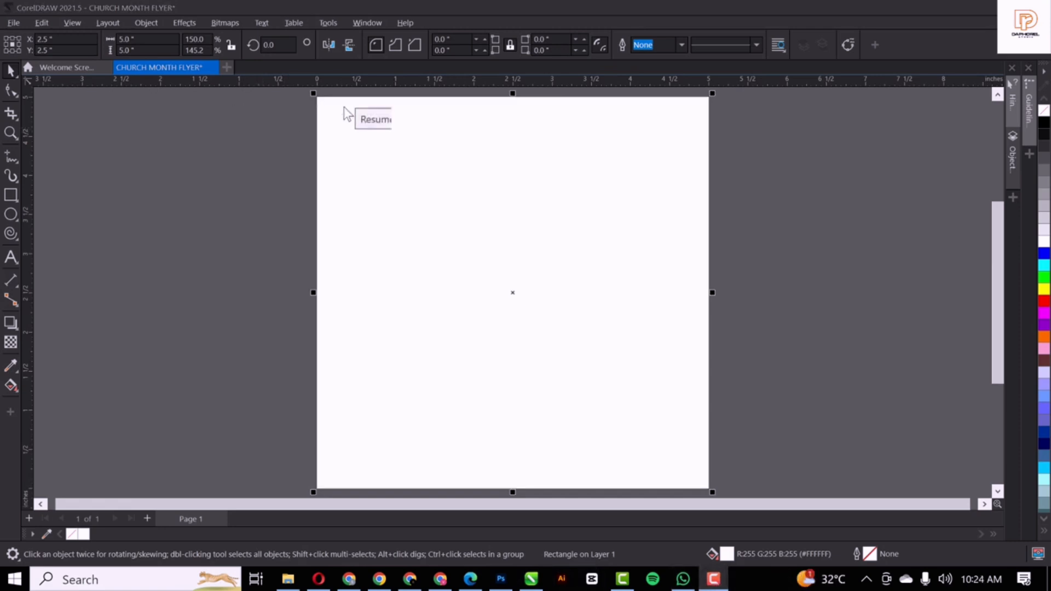
pyautogui.click(211, 258)
pyautogui.click(287, 580)
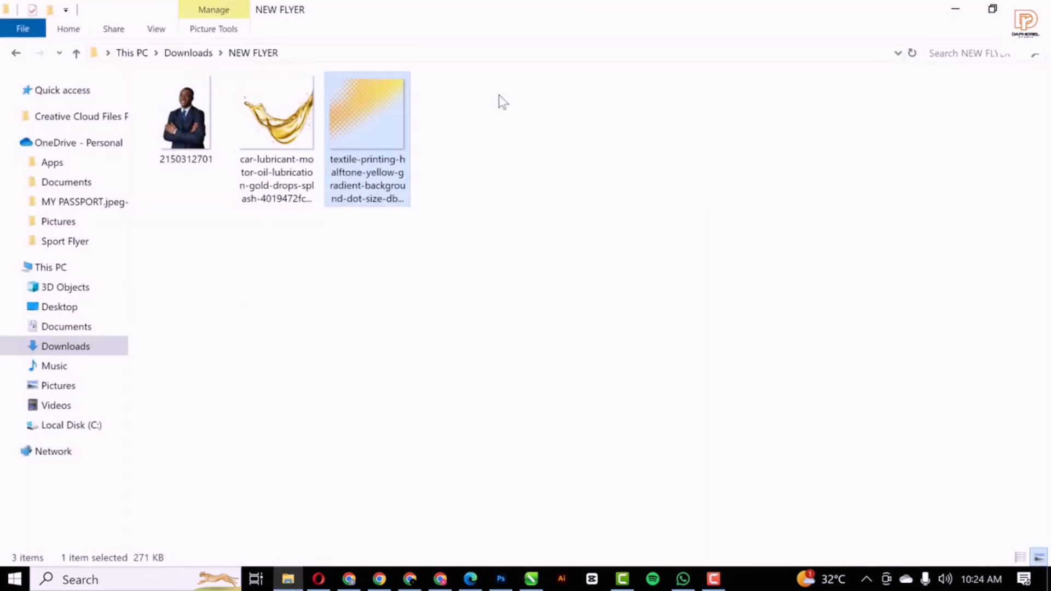
pyautogui.moveTo(359, 111); pyautogui.dragTo(326, 321)
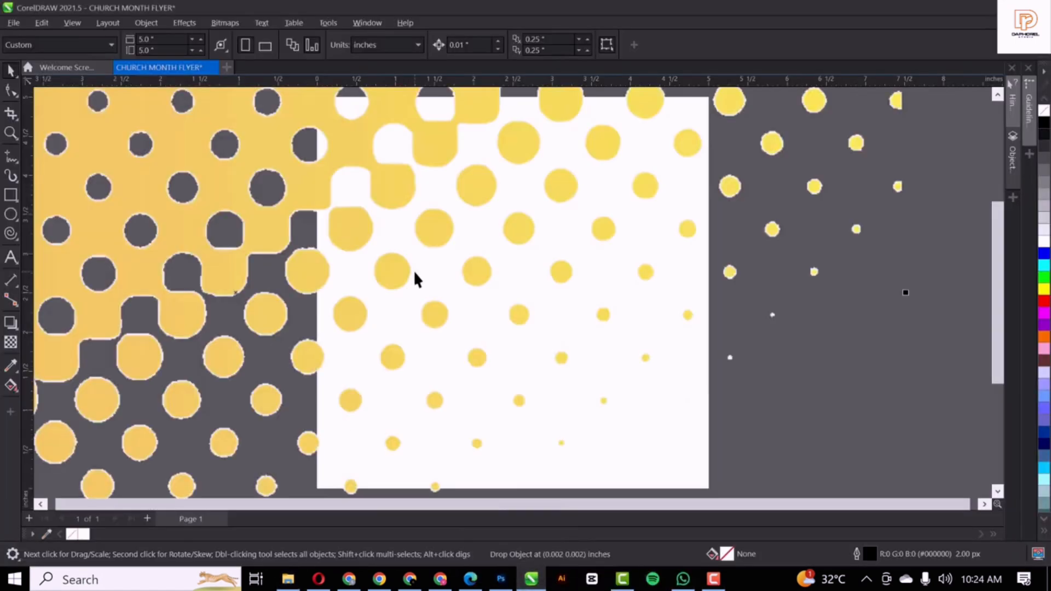
# Shrink the halftone image, centre it with P, then enlarge it to about 3.4 x 3.2 inches
pyautogui.scroll(-4, 416, 272)
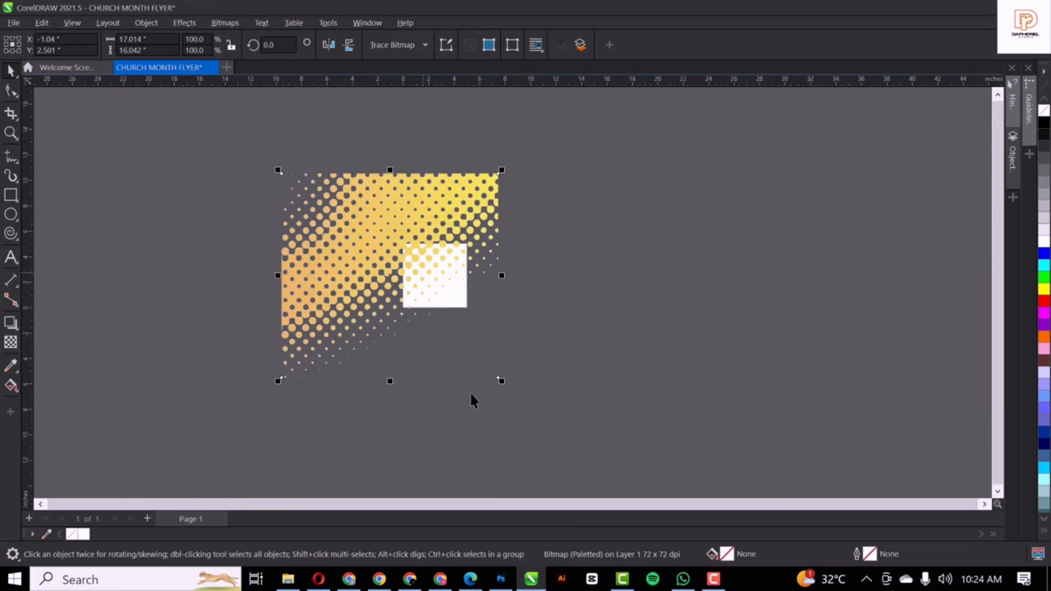
pyautogui.moveTo(498, 382); pyautogui.dragTo(403, 330)
pyautogui.press('p')
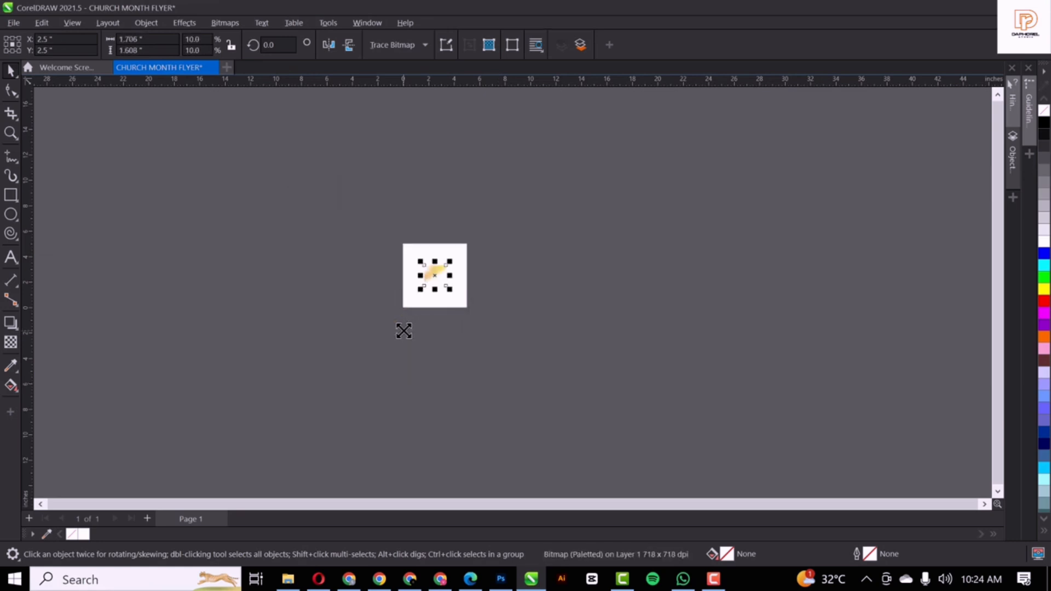
pyautogui.hotkey('shift', 'F4')
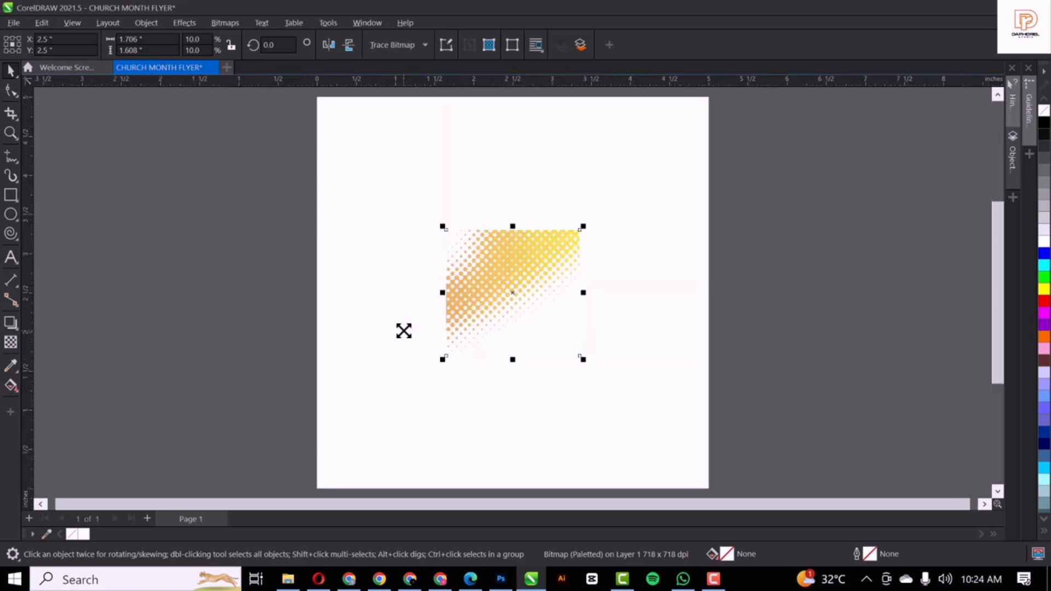
pyautogui.click(501, 260)
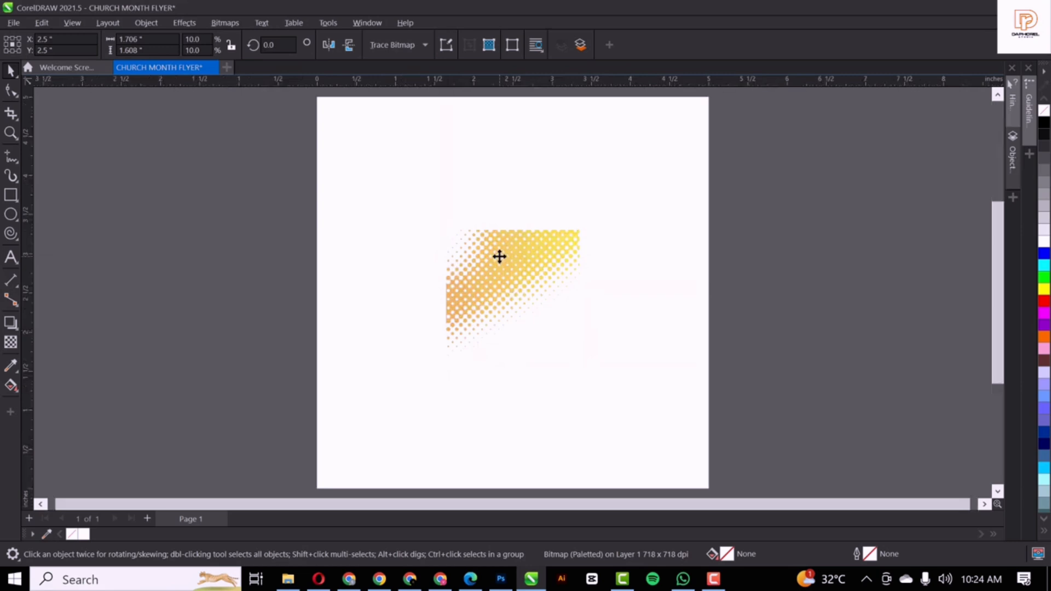
pyautogui.click(573, 248)
pyautogui.moveTo(582, 225); pyautogui.dragTo(643, 149)
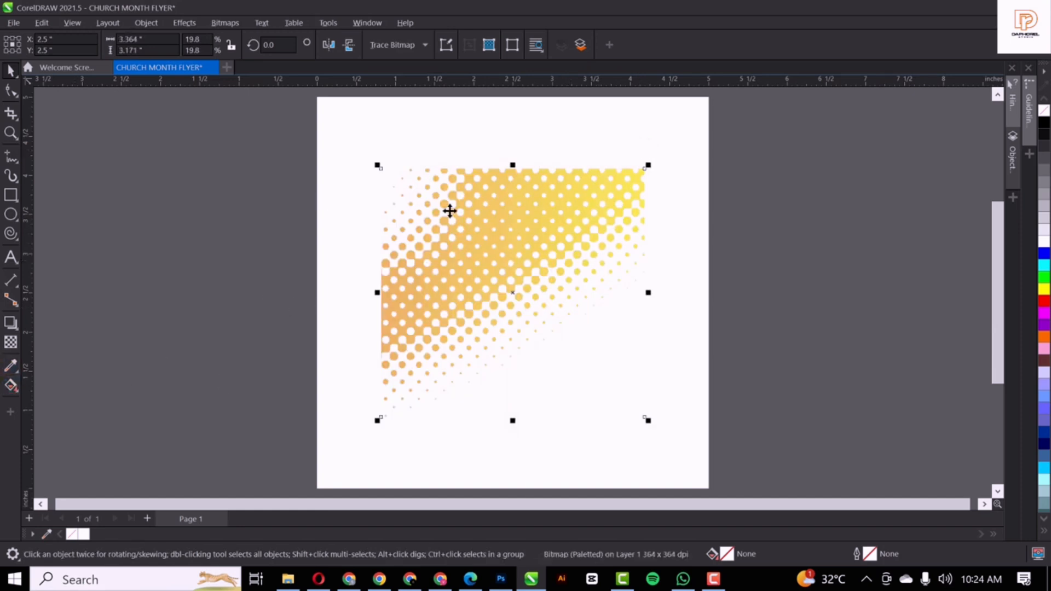
# Give the halftone image an elliptical fountain transparency and move it toward the upper right
pyautogui.click(12, 341)
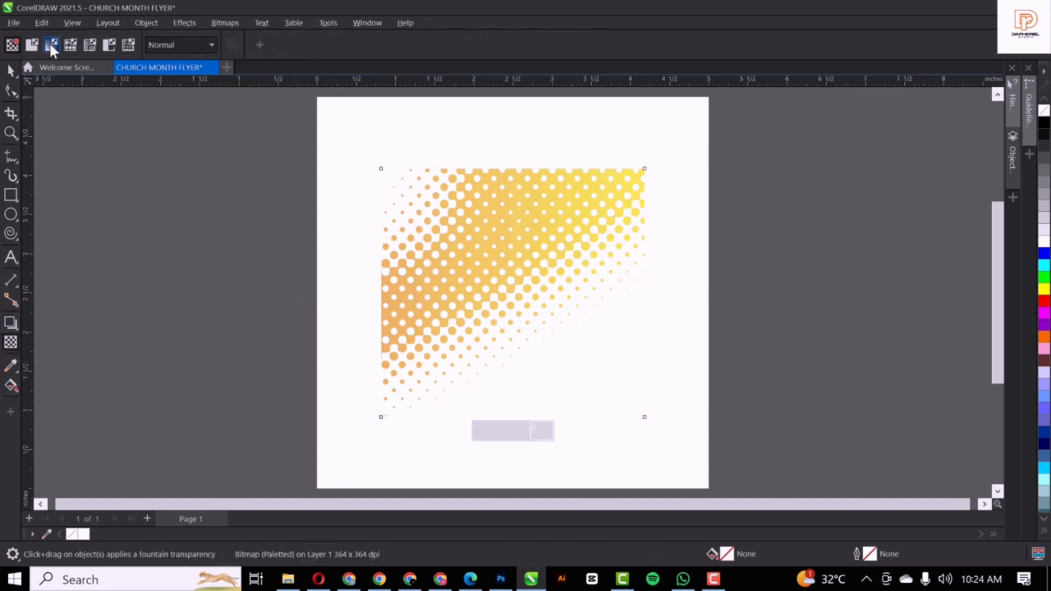
pyautogui.click(51, 44)
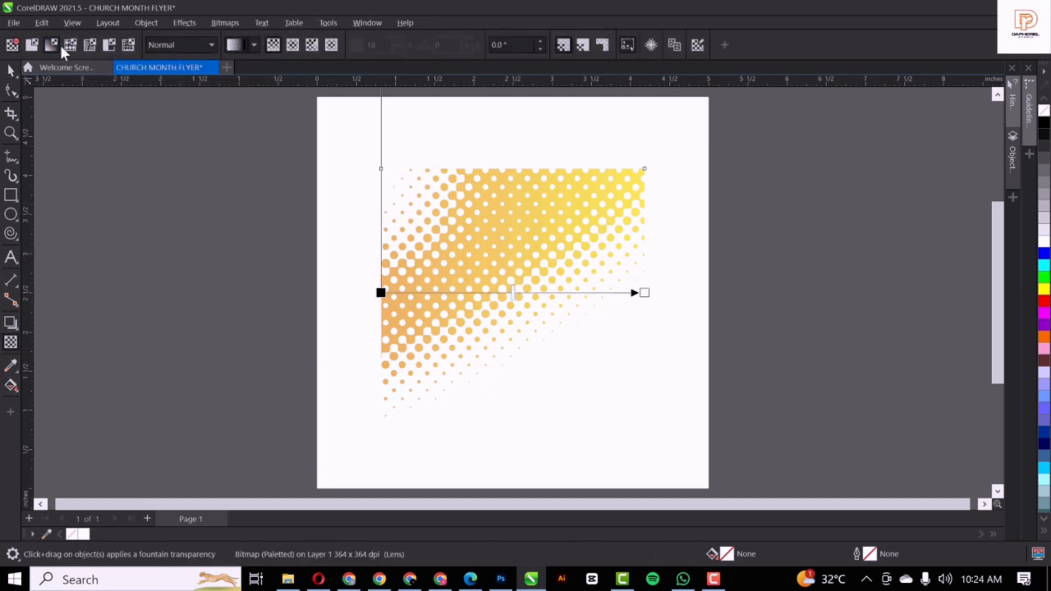
pyautogui.click(293, 45)
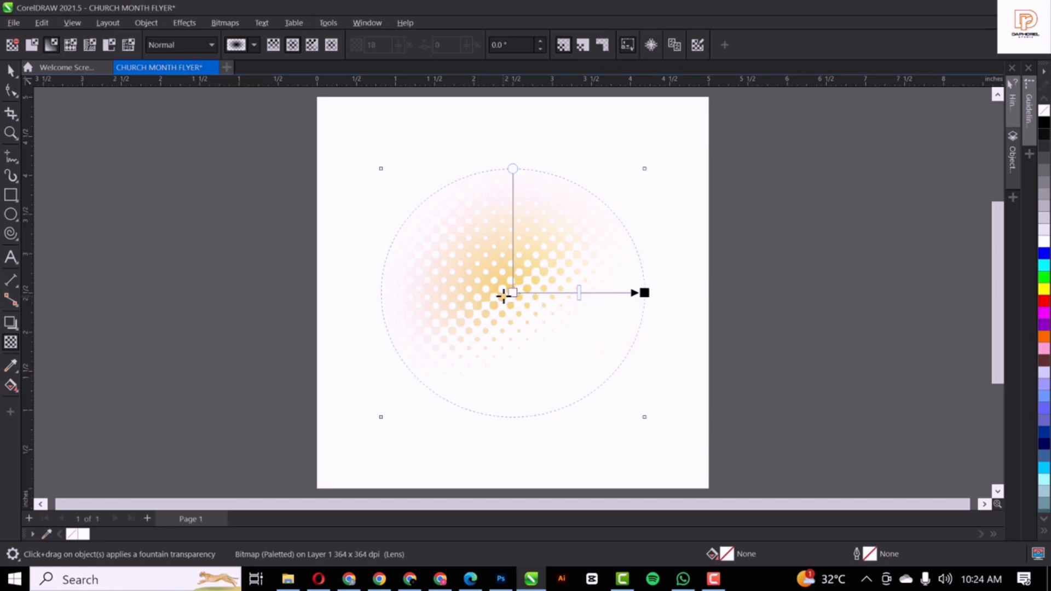
pyautogui.click(8, 71)
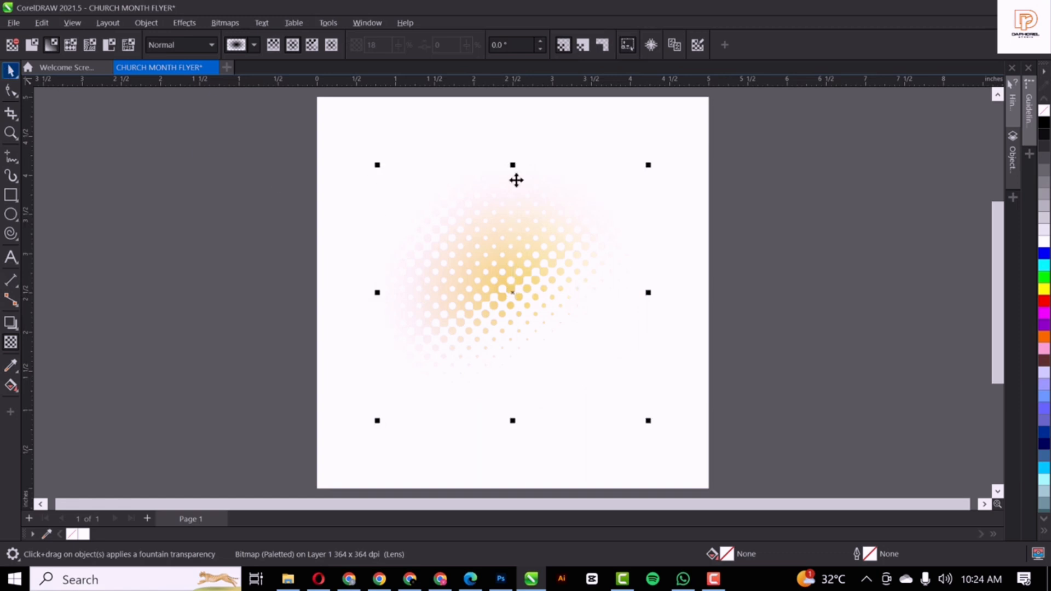
pyautogui.moveTo(479, 285); pyautogui.dragTo(554, 252)
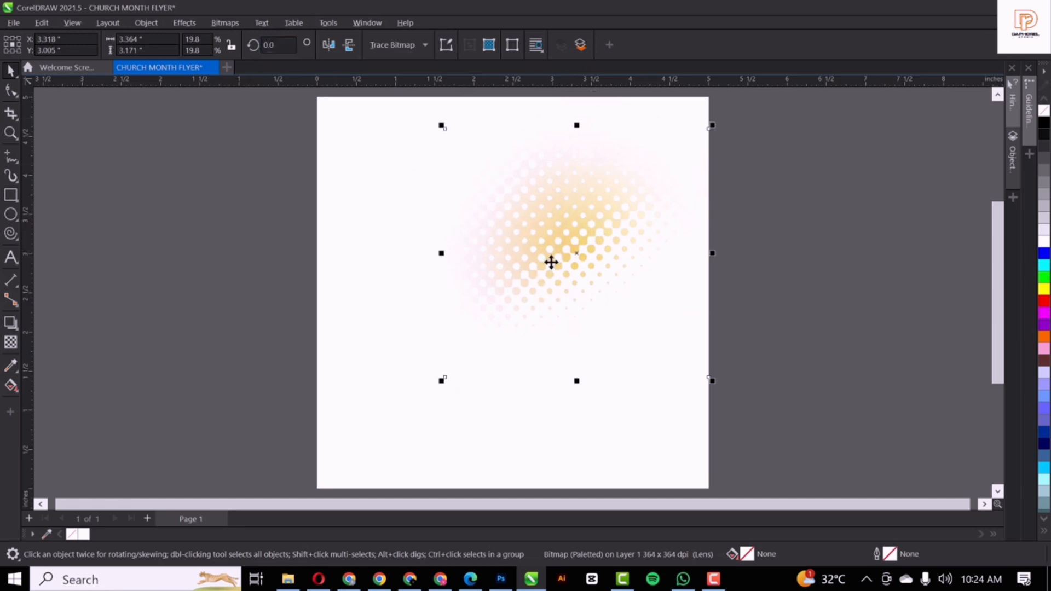
# Mirror the halftone splash horizontally, shift it slightly up-left, and enlarge it
pyautogui.click(328, 45)
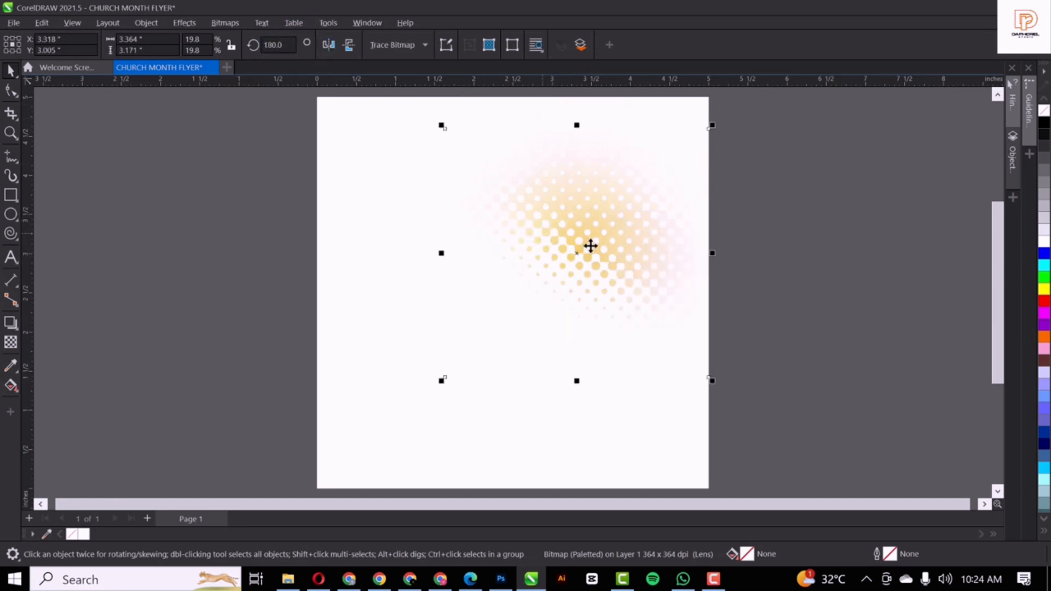
pyautogui.moveTo(601, 240); pyautogui.dragTo(581, 228)
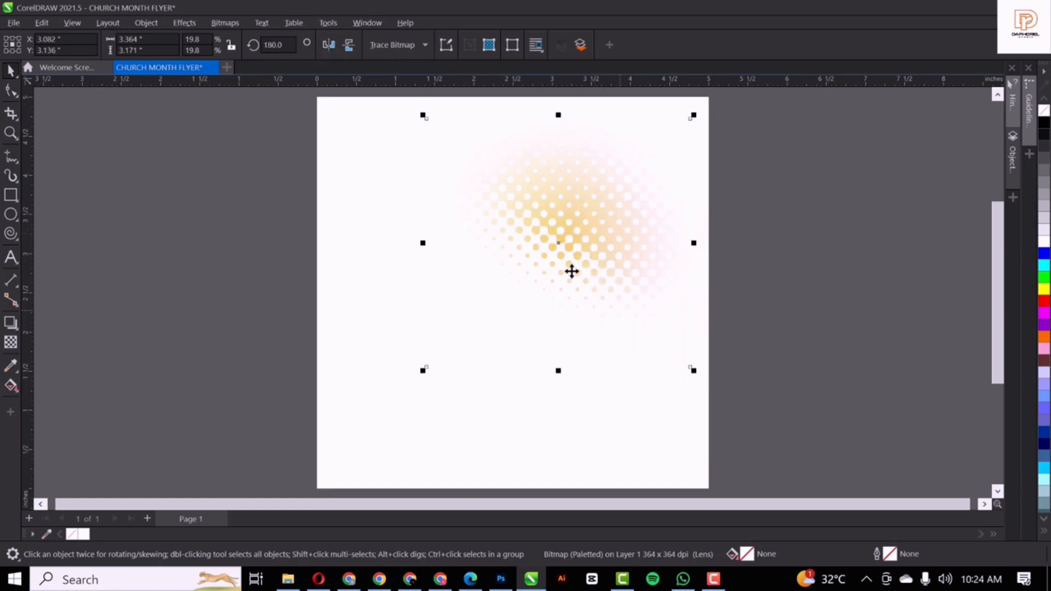
pyautogui.scroll(-1, 615, 209)
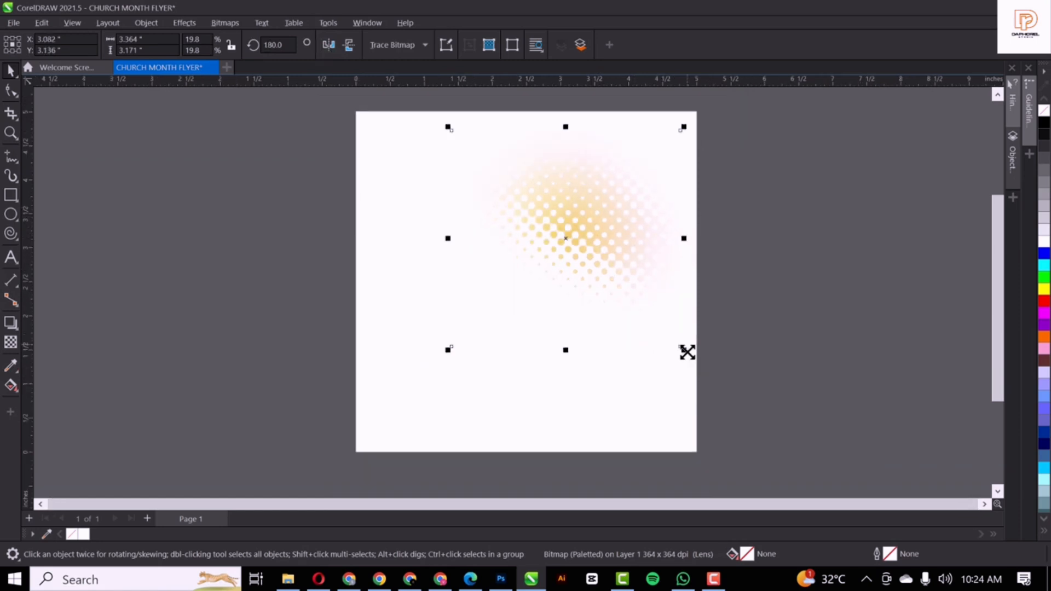
pyautogui.moveTo(686, 352); pyautogui.dragTo(699, 363)
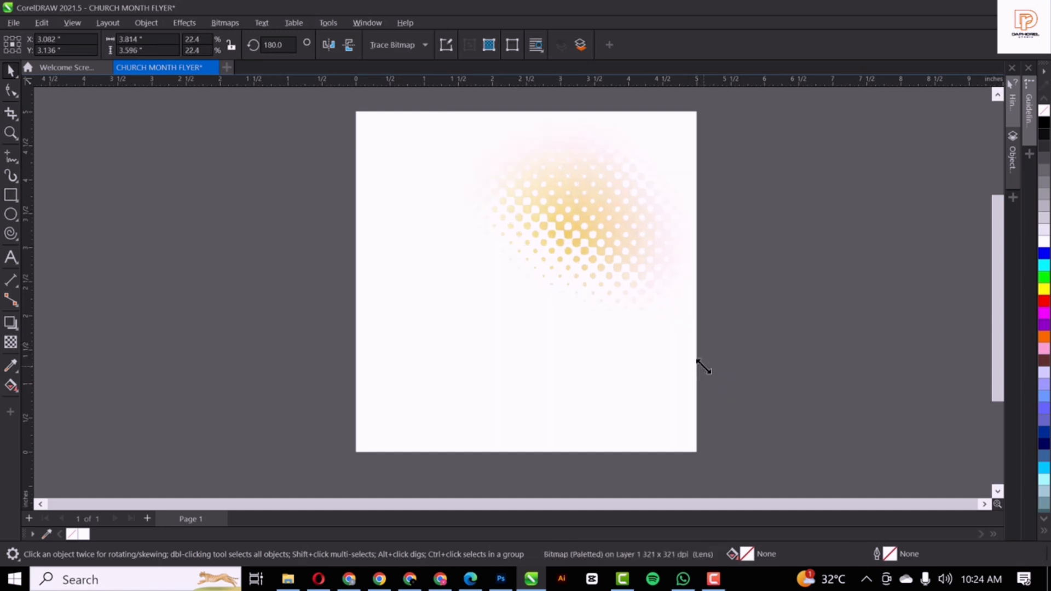
pyautogui.click(594, 205)
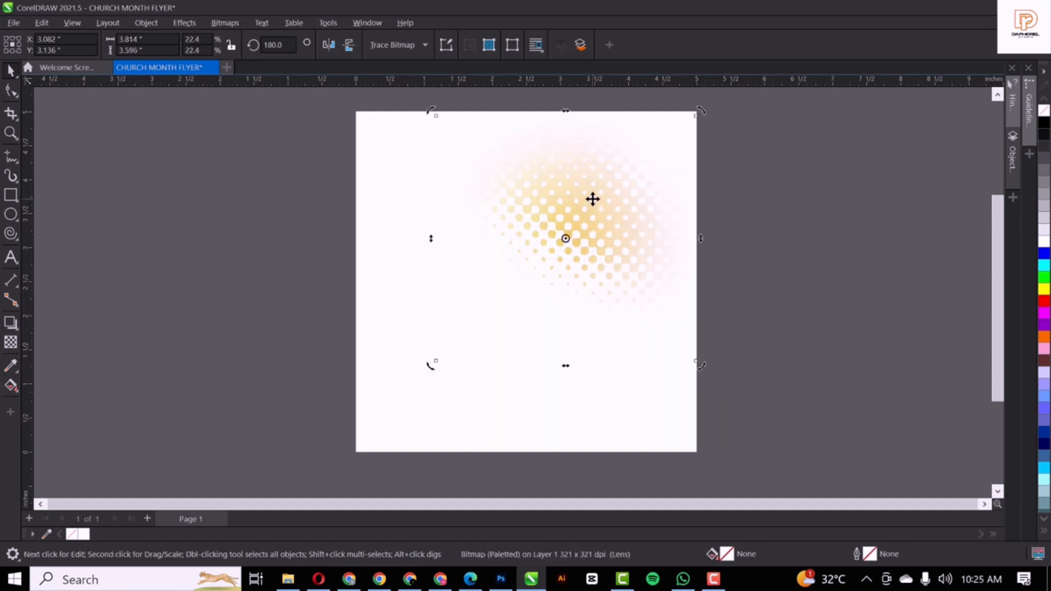
# Drop a copy at the lower left, group both splashes, and move the group beside the page
pyautogui.moveTo(593, 199)
pyautogui.mouseDown()
pyautogui.moveTo(434, 383)
pyautogui.moveTo(375, 397)
pyautogui.moveTo(399, 403)
pyautogui.moveTo(388, 433)
pyautogui.mouseUp()
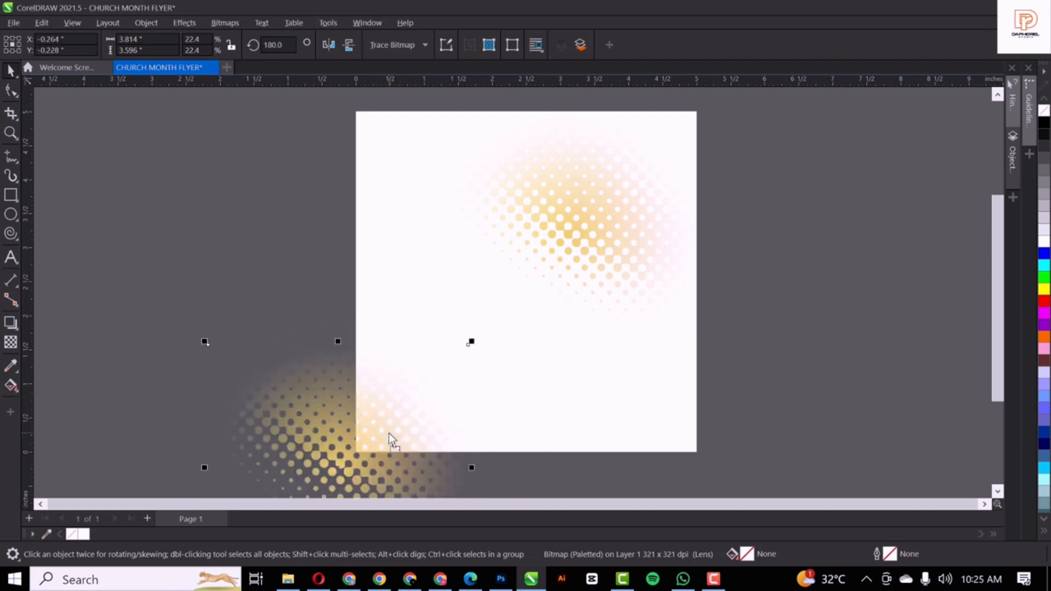
pyautogui.keyDown('shift'); pyautogui.click(589, 211); pyautogui.keyUp('shift')
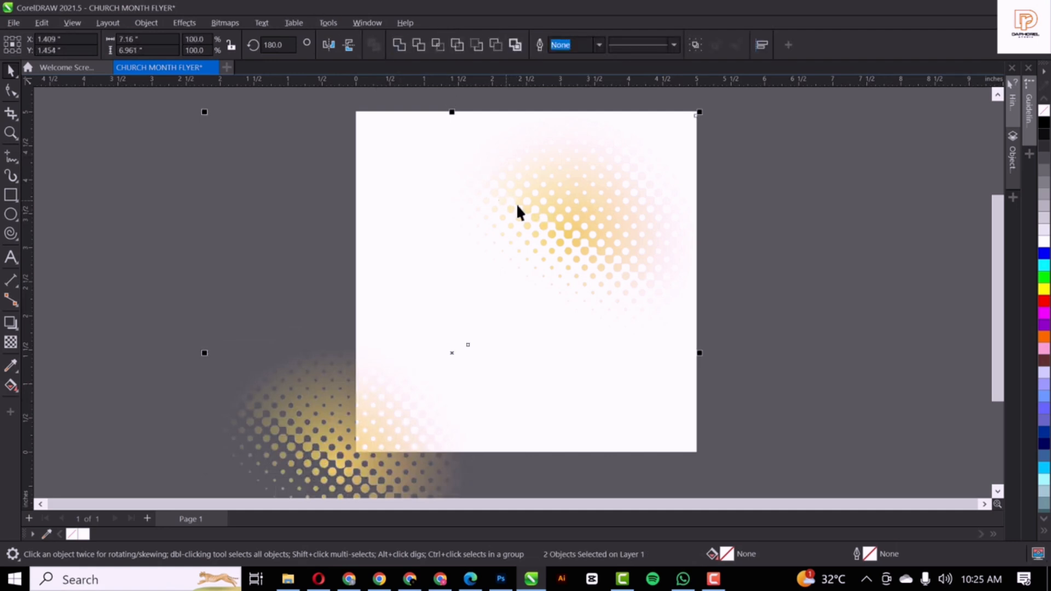
pyautogui.scroll(-3, 518, 212)
pyautogui.hotkey('ctrl', 'g')
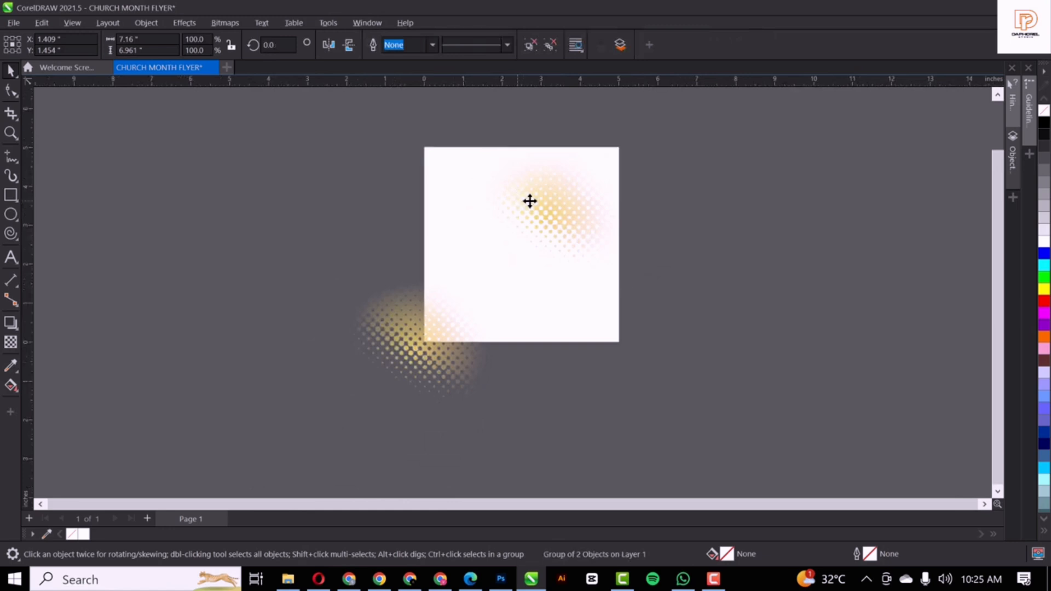
pyautogui.moveTo(530, 202); pyautogui.dragTo(806, 208)
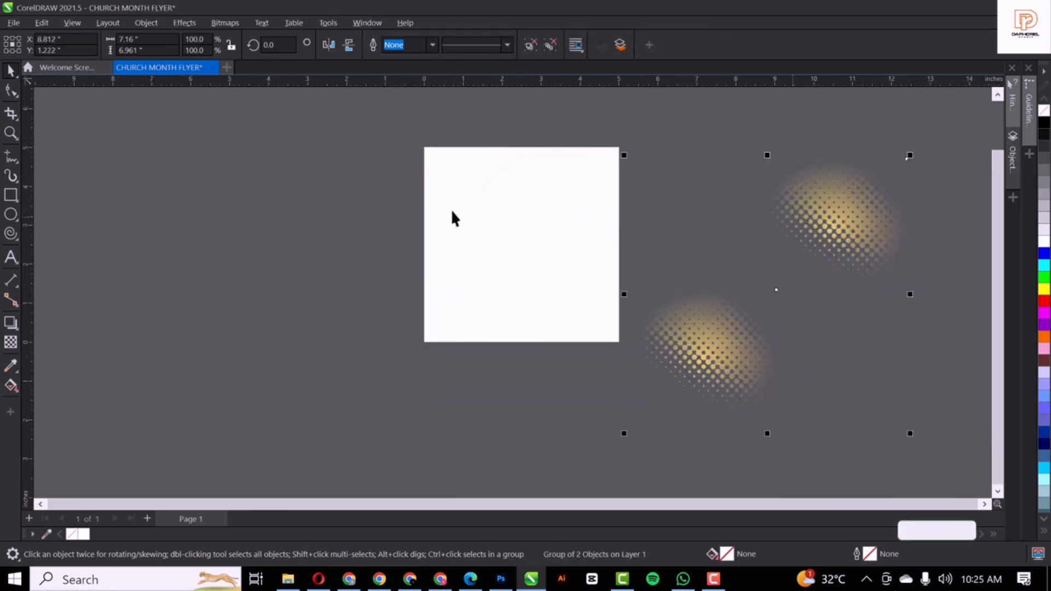
# PowerClip the grouped splashes inside the white page square
pyautogui.rightClick(847, 218)
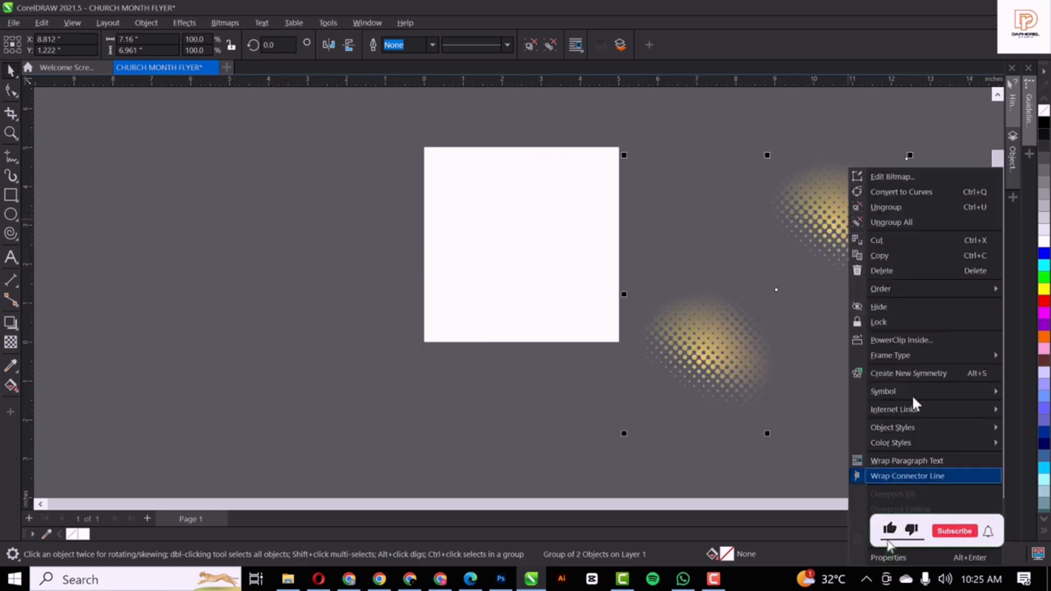
pyautogui.click(918, 338)
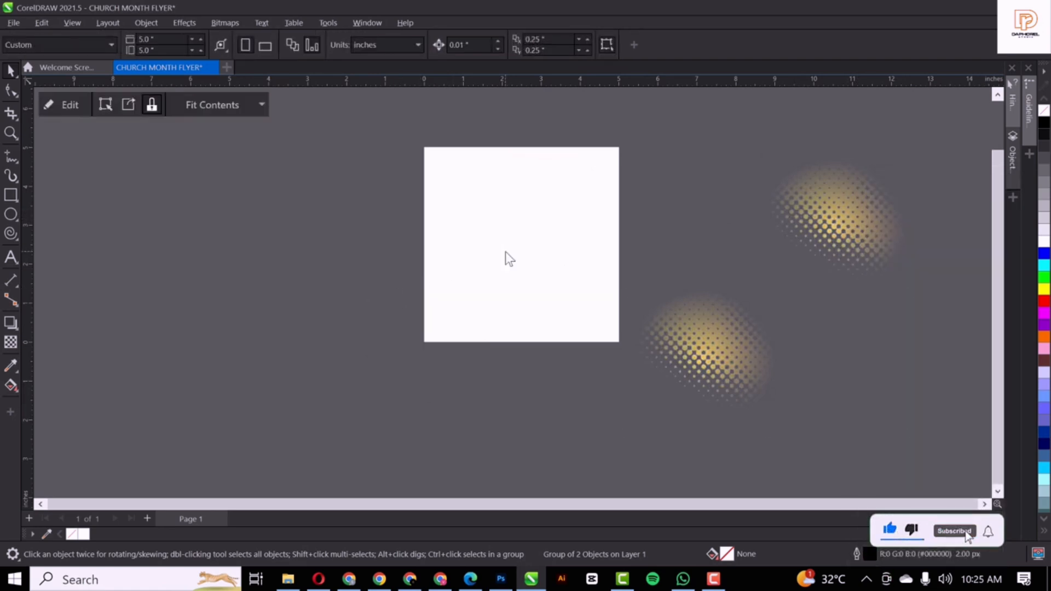
pyautogui.click(505, 252)
pyautogui.keyDown('ctrl'); pyautogui.click(551, 209); pyautogui.keyUp('ctrl')
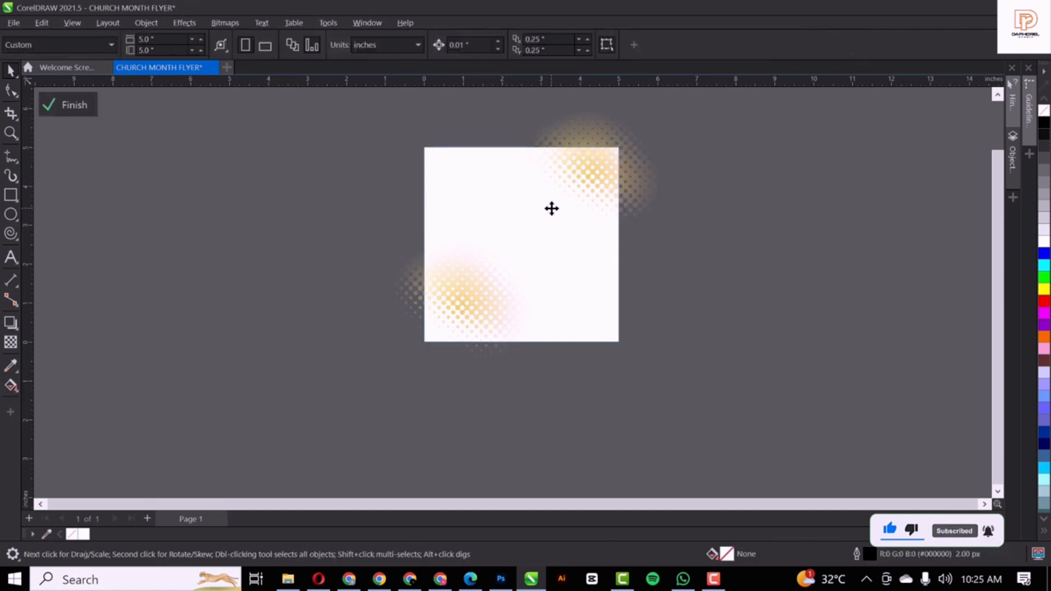
pyautogui.keyDown('ctrl'); pyautogui.click(769, 272); pyautogui.keyUp('ctrl')
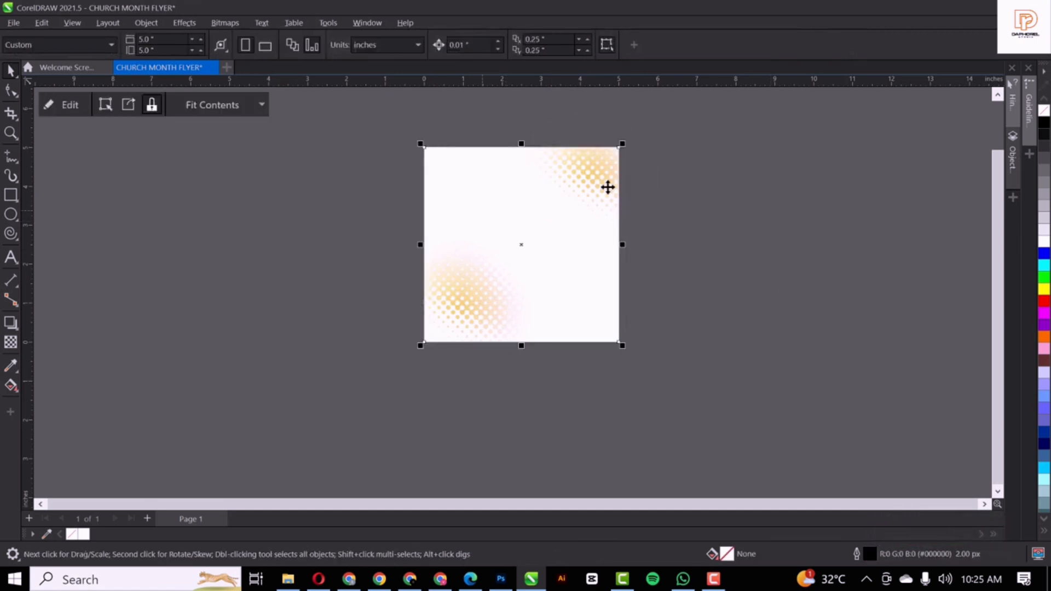
pyautogui.click(562, 183)
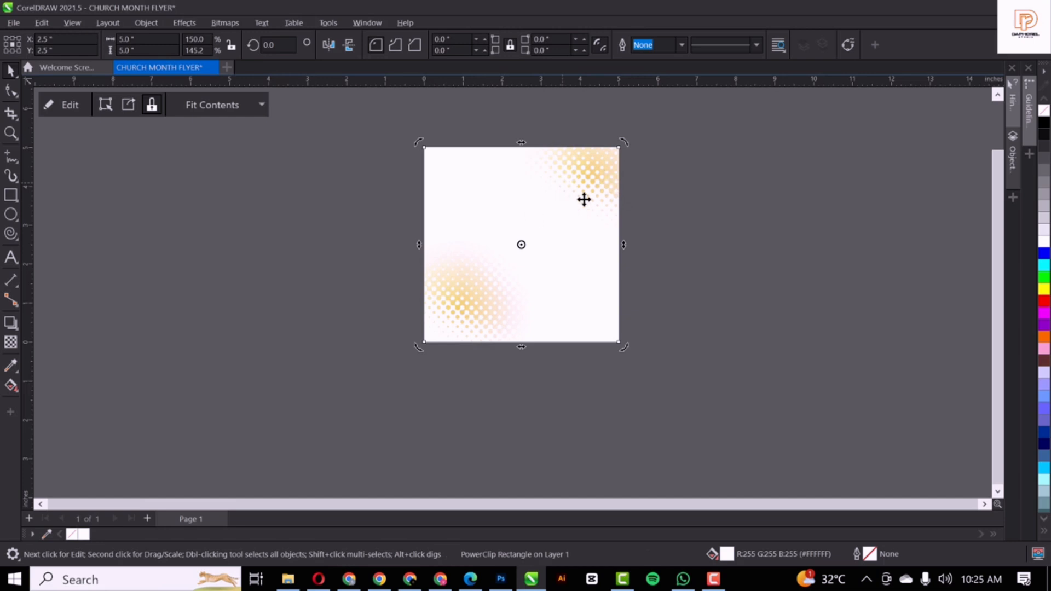
# Reposition the clipped splashes and enlarge them to 112.5% inside the PowerClip
pyautogui.click(71, 106)
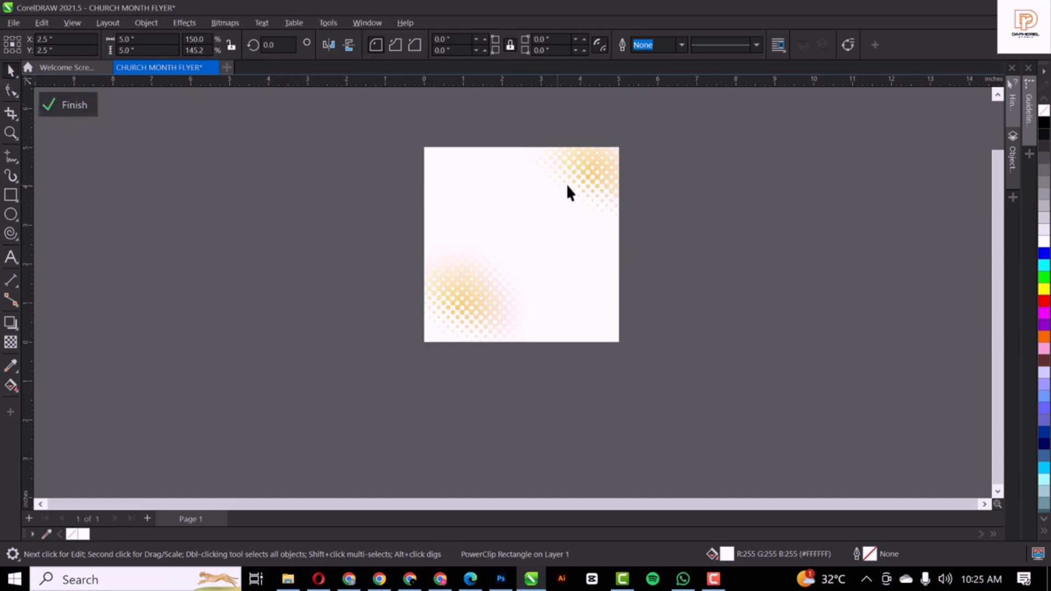
pyautogui.click(577, 174)
pyautogui.moveTo(580, 173); pyautogui.dragTo(561, 212)
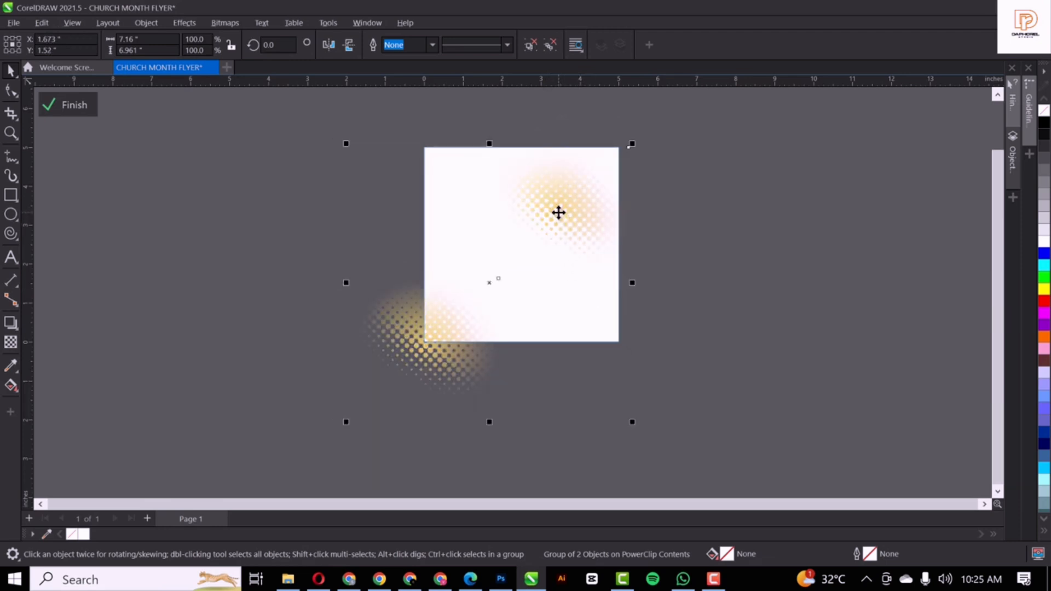
pyautogui.moveTo(558, 211); pyautogui.dragTo(564, 209)
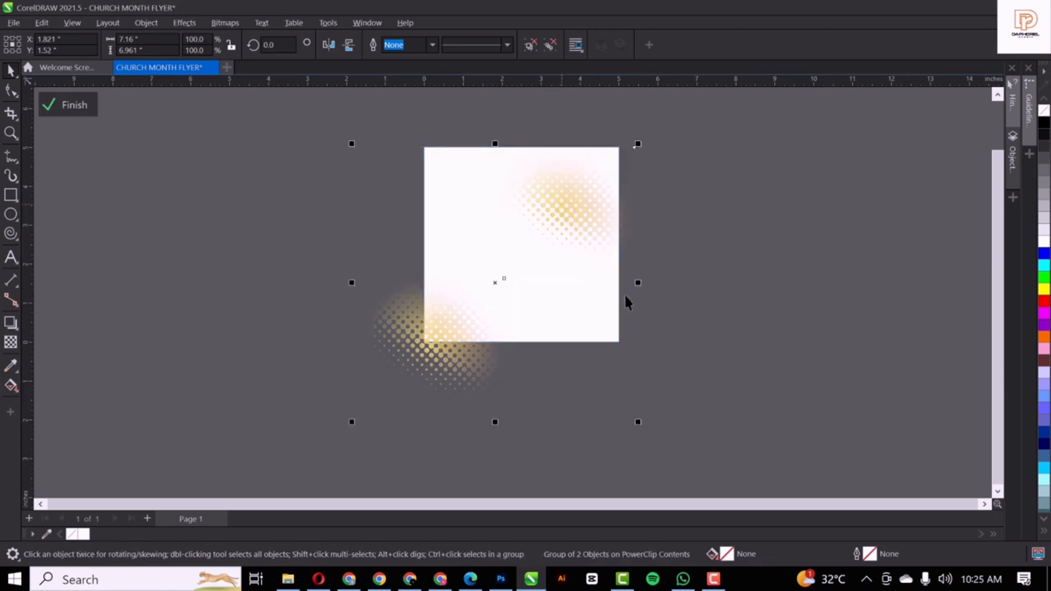
pyautogui.moveTo(639, 426); pyautogui.dragTo(653, 444)
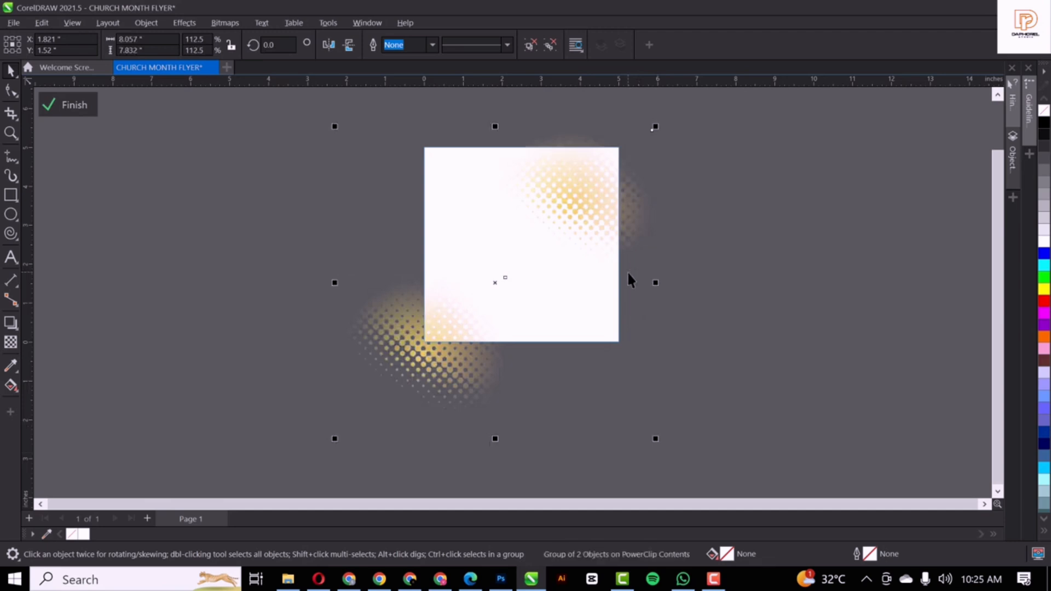
pyautogui.scroll(1, 629, 276)
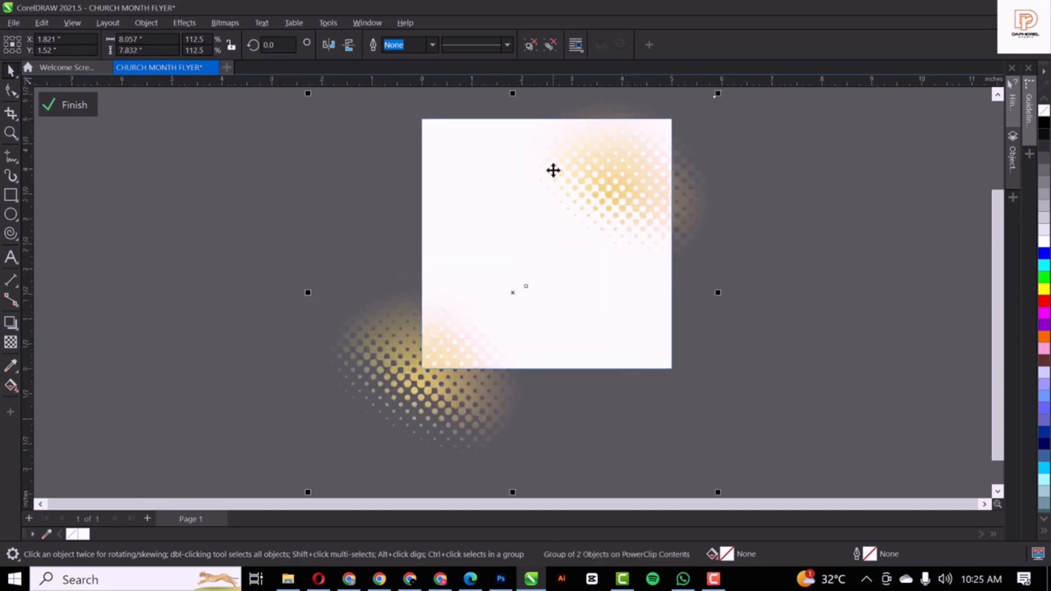
pyautogui.click(66, 108)
# Add 24 pt Arial text 'ALL ROUND' left of centre and duplicate it directly beneath
pyautogui.click(441, 274)
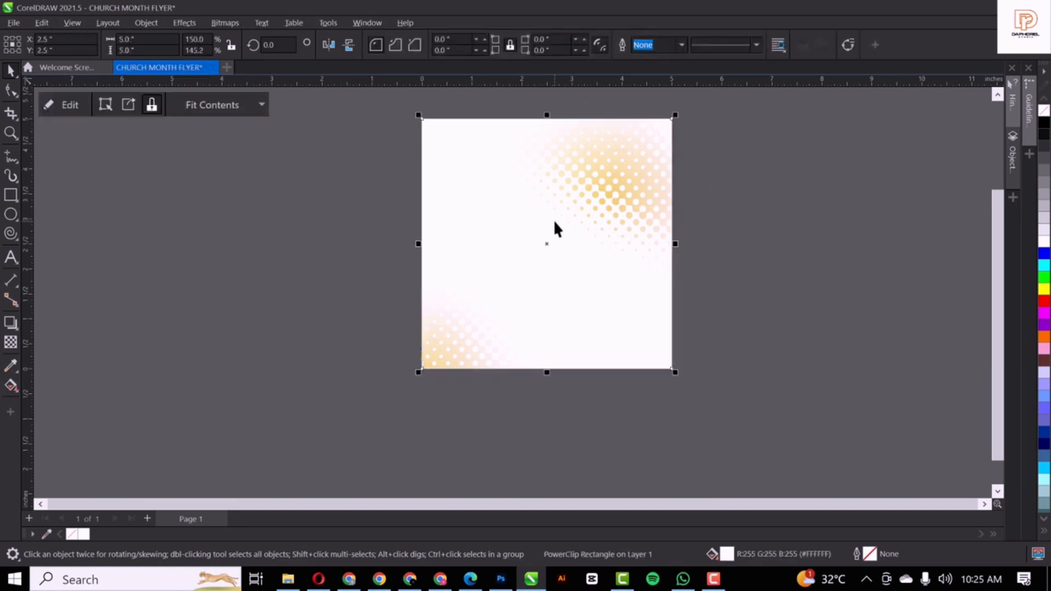
pyautogui.scroll(1, 553, 219)
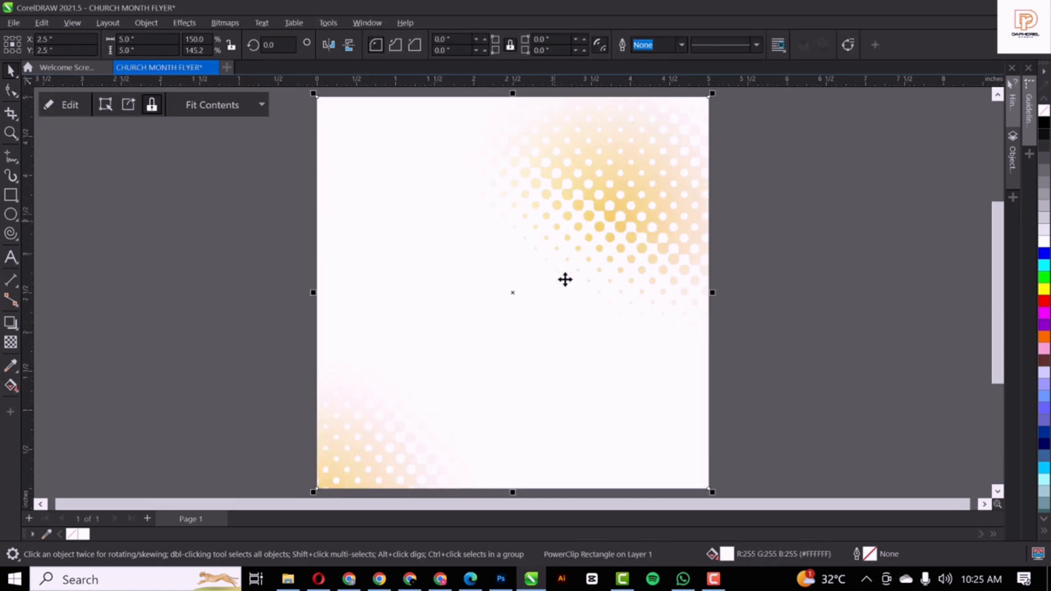
pyautogui.click(11, 257)
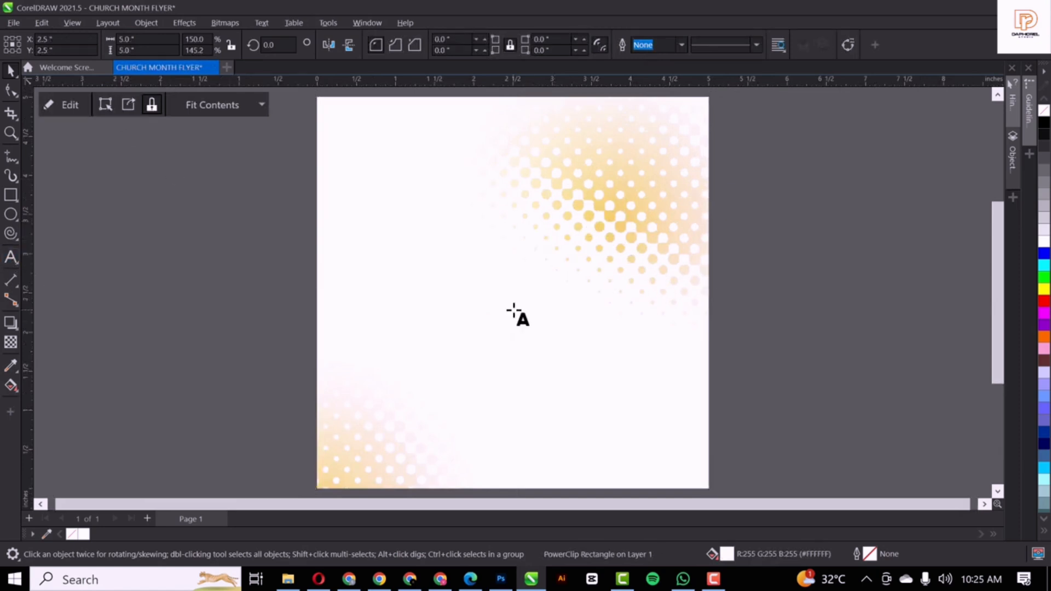
pyautogui.click(392, 324)
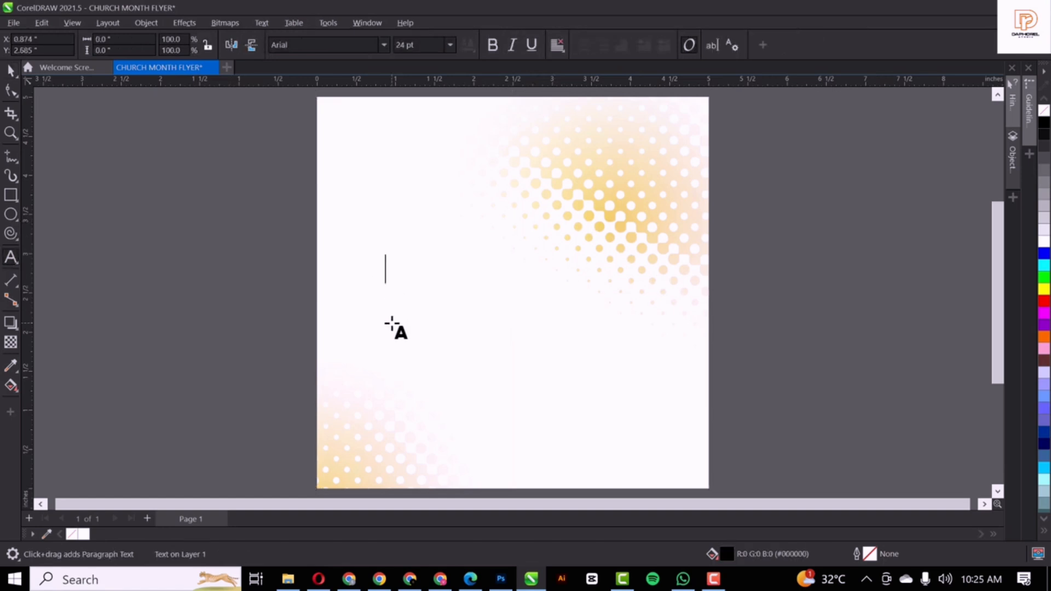
pyautogui.write('ALL RO')
pyautogui.write('UND')
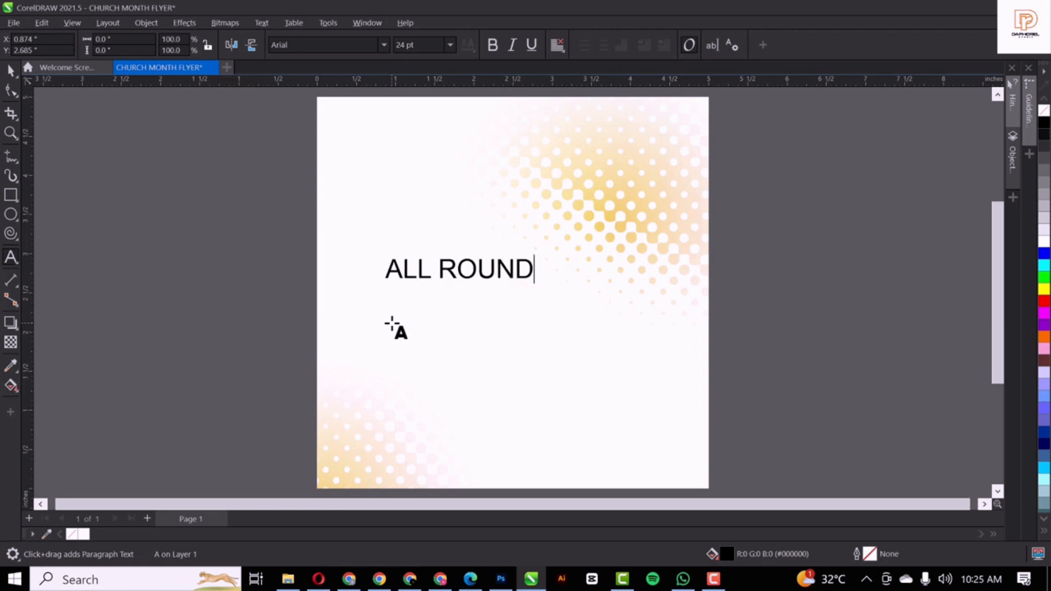
pyautogui.press('Escape')
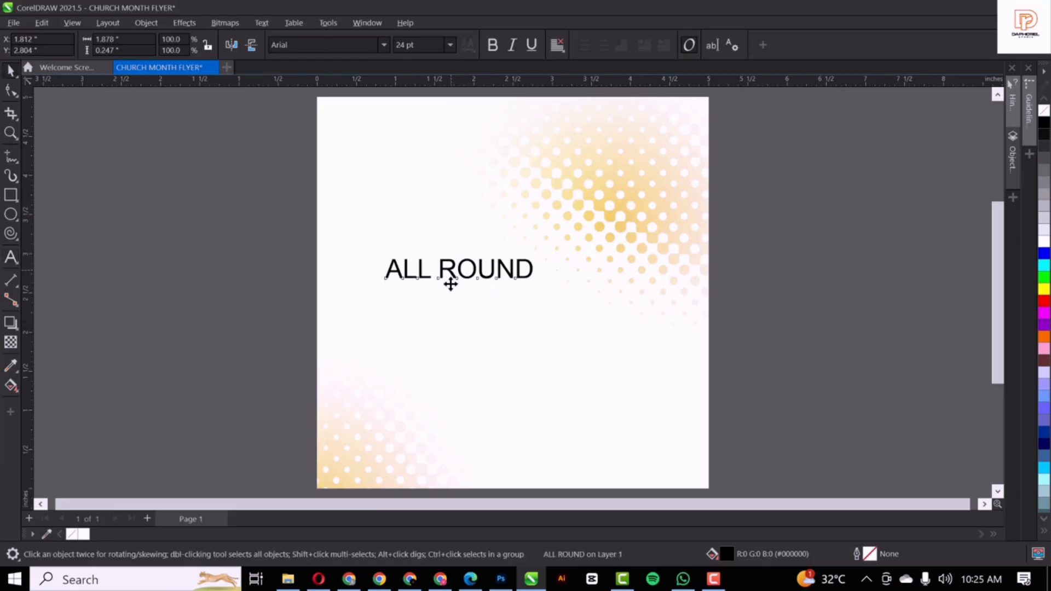
pyautogui.moveTo(450, 279); pyautogui.dragTo(452, 306)
# Change the lower copy's text to 'INCREASE' and resize it to match ALL ROUND
pyautogui.doubleClick(452, 305)
pyautogui.hotkey('ctrl', 'a')
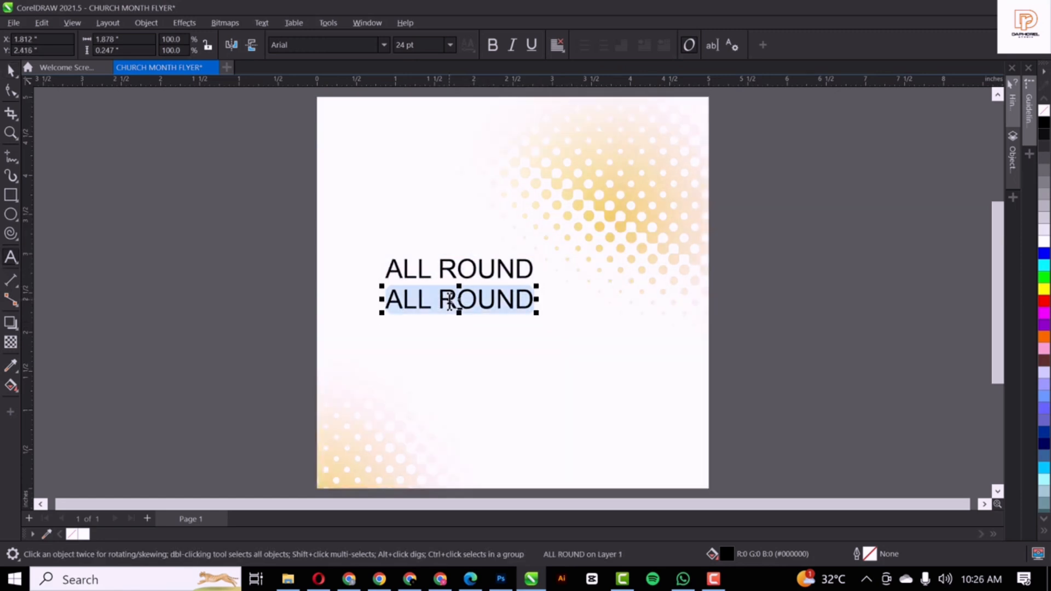
pyautogui.write('INCREASE')
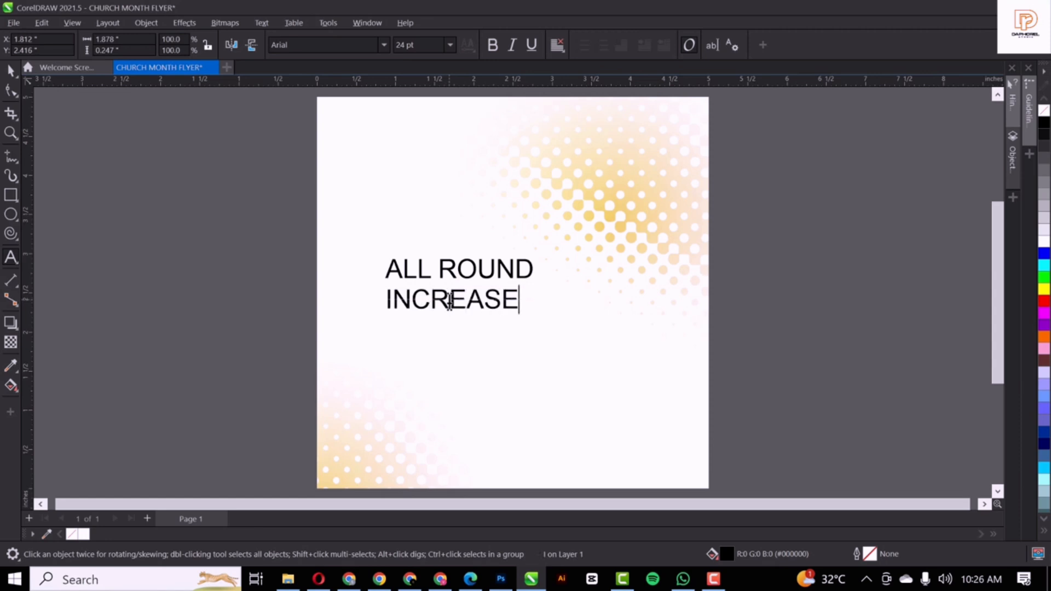
pyautogui.hotkey('ctrl', 'space')
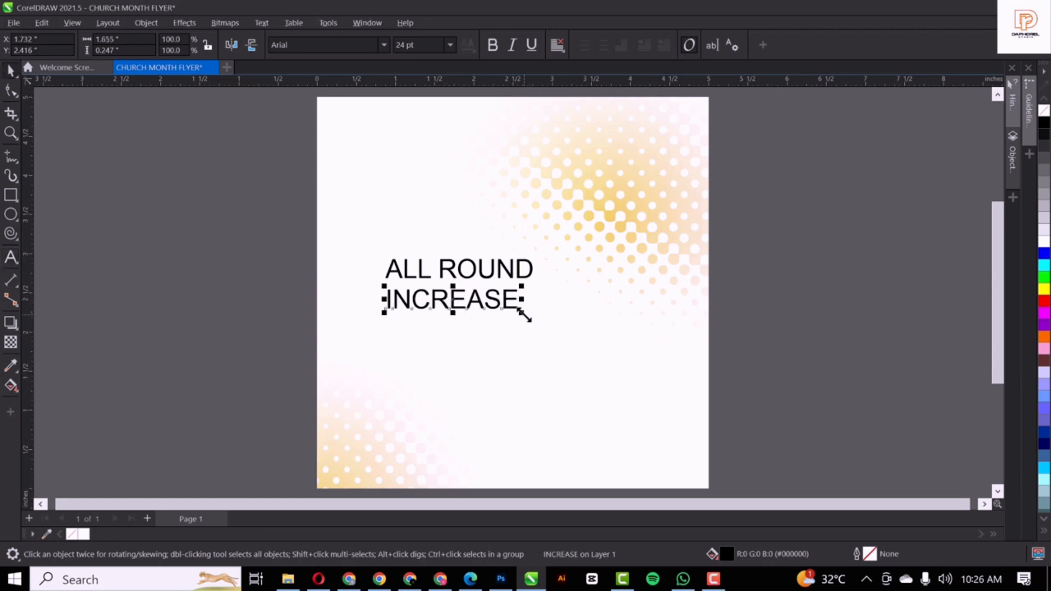
pyautogui.moveTo(521, 313)
pyautogui.mouseDown()
pyautogui.moveTo(538, 319)
pyautogui.moveTo(509, 299)
pyautogui.mouseUp()
pyautogui.click(509, 304)
# Set both heading lines in Morganite Bold-Italic
pyautogui.keyDown('shift'); pyautogui.click(509, 273); pyautogui.keyUp('shift')
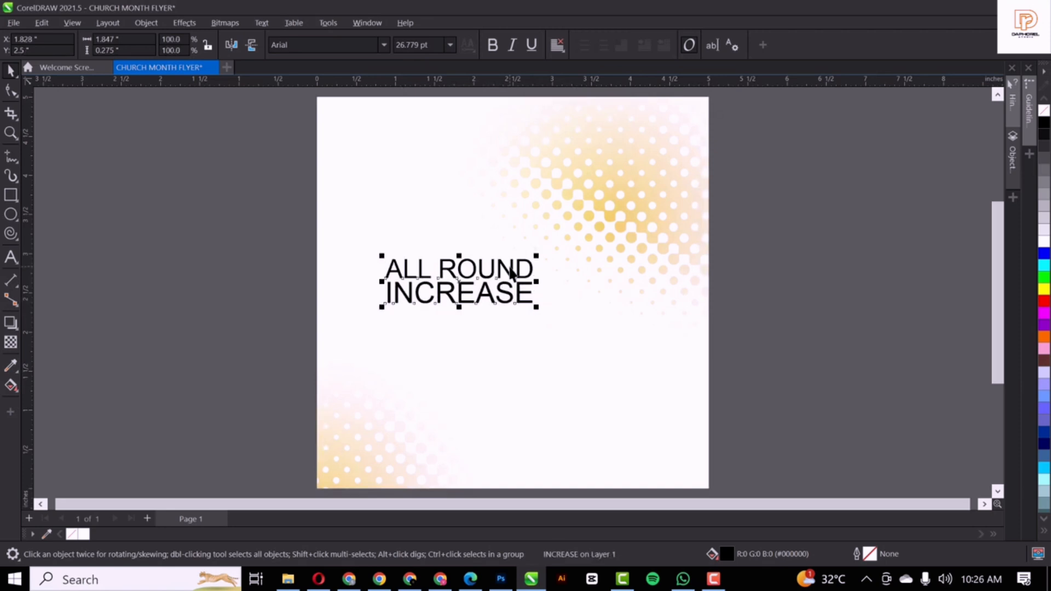
pyautogui.click(386, 45)
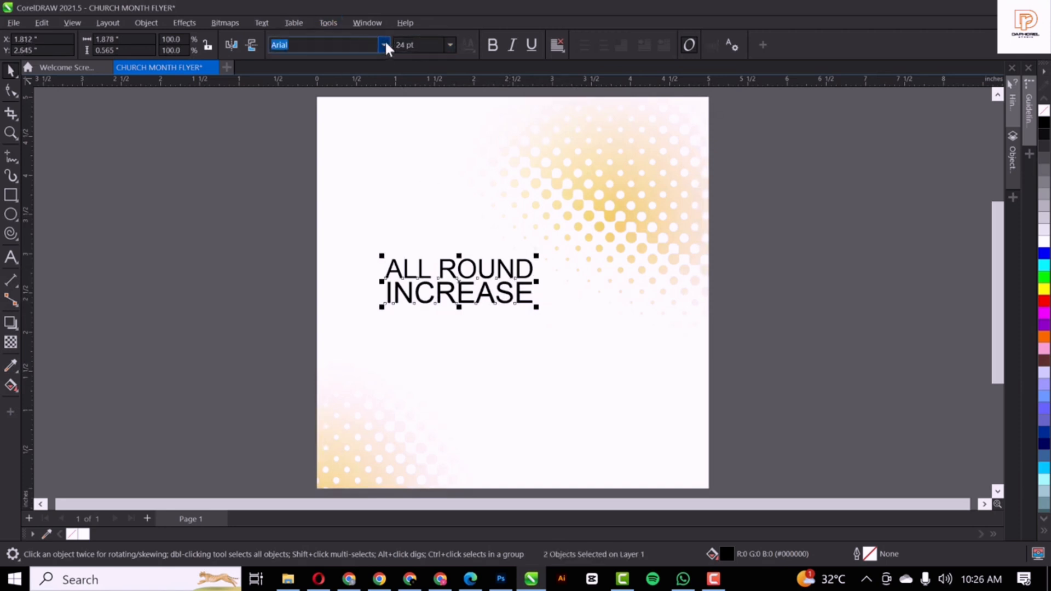
pyautogui.click(385, 45)
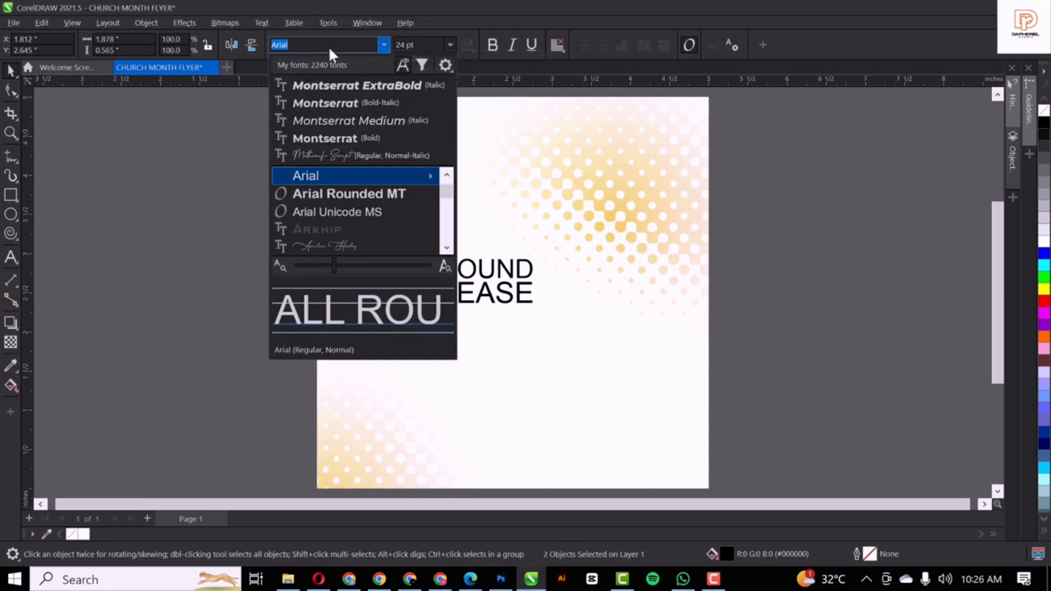
pyautogui.write('MOR')
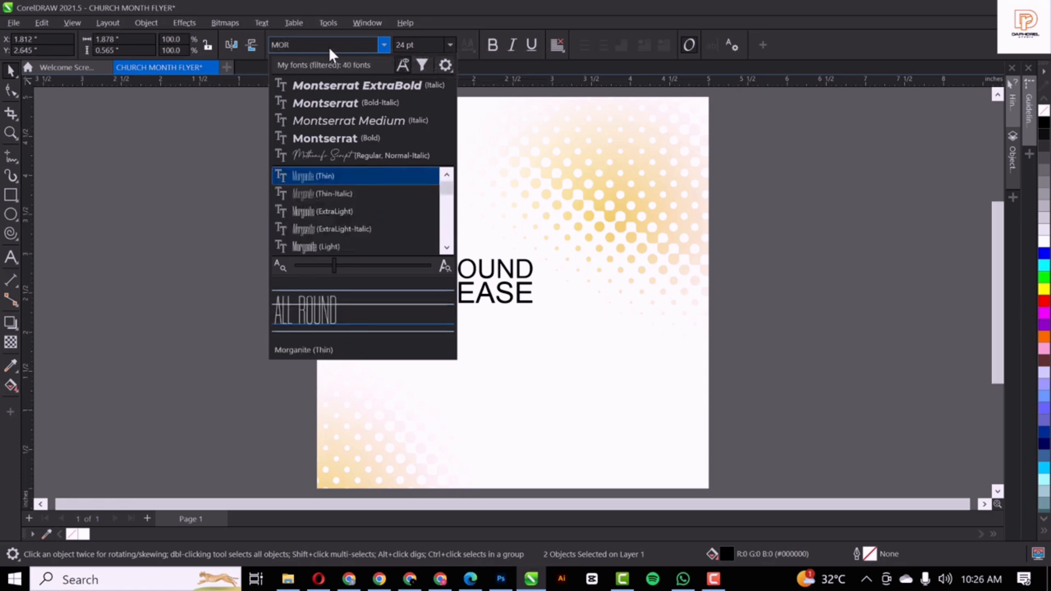
pyautogui.scroll(-1, 326, 223)
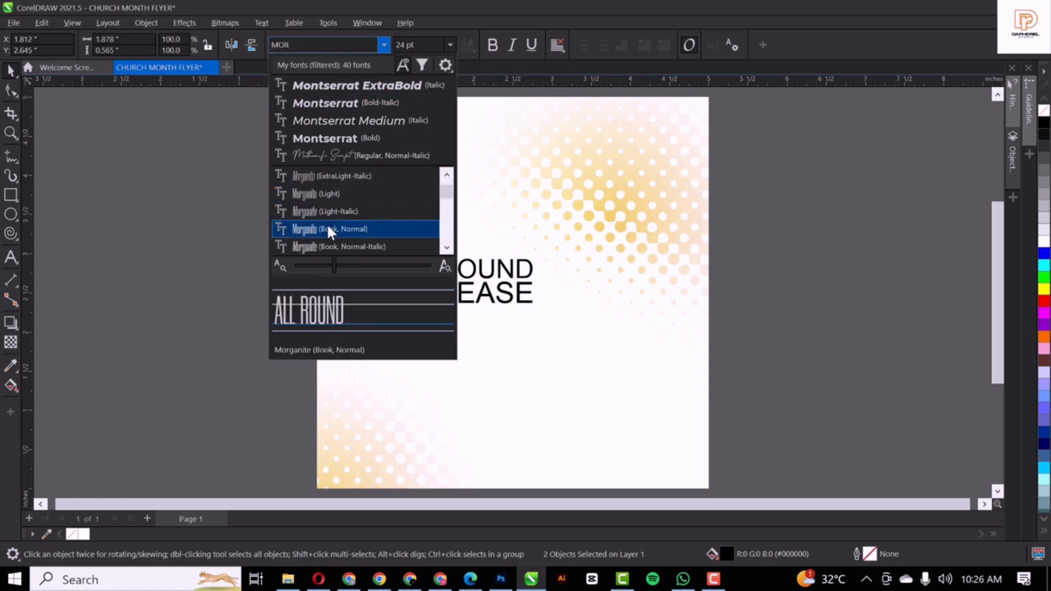
pyautogui.scroll(-2, 329, 229)
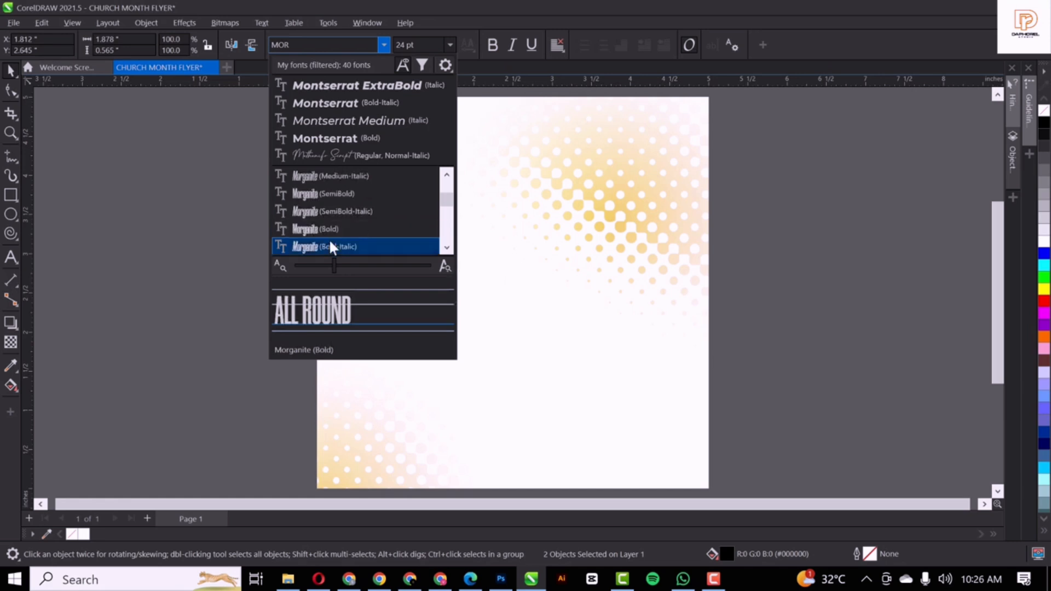
pyautogui.click(330, 245)
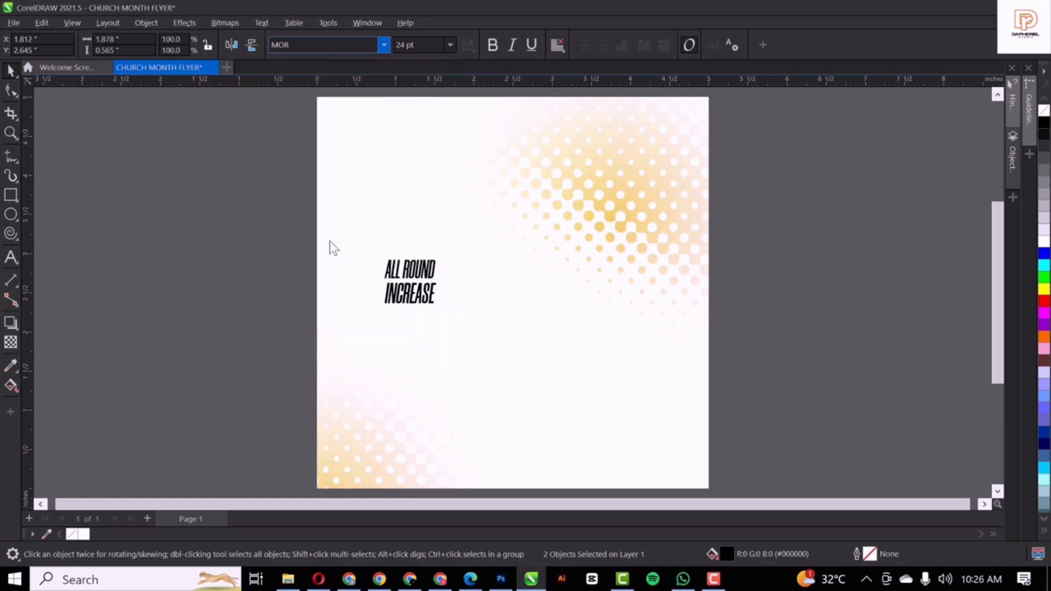
# Move INCREASE up closer beneath ALL ROUND
pyautogui.scroll(2, 252, 255)
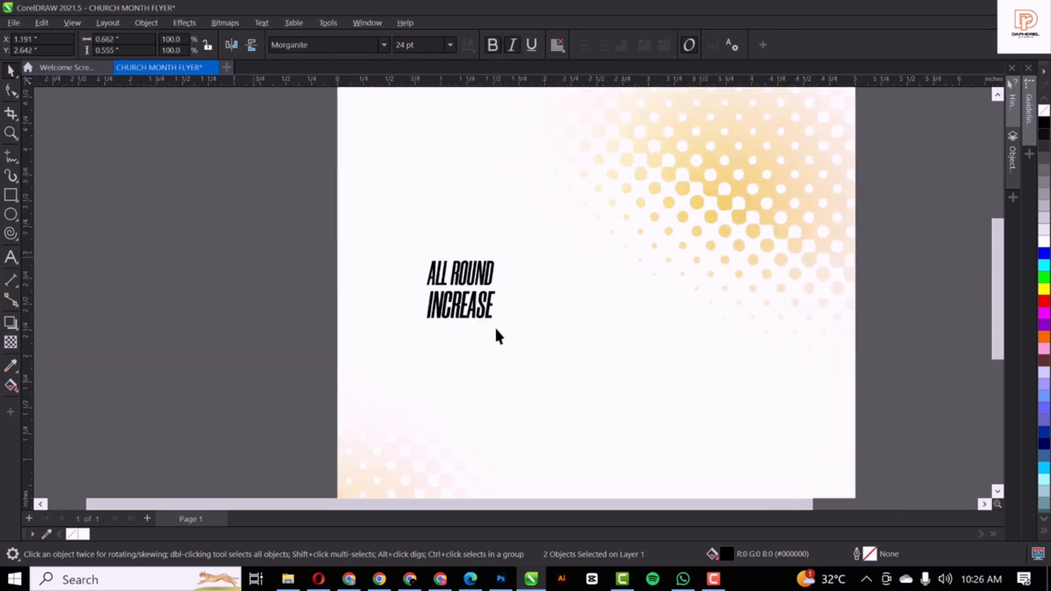
pyautogui.click(220, 264)
pyautogui.scroll(2, 495, 328)
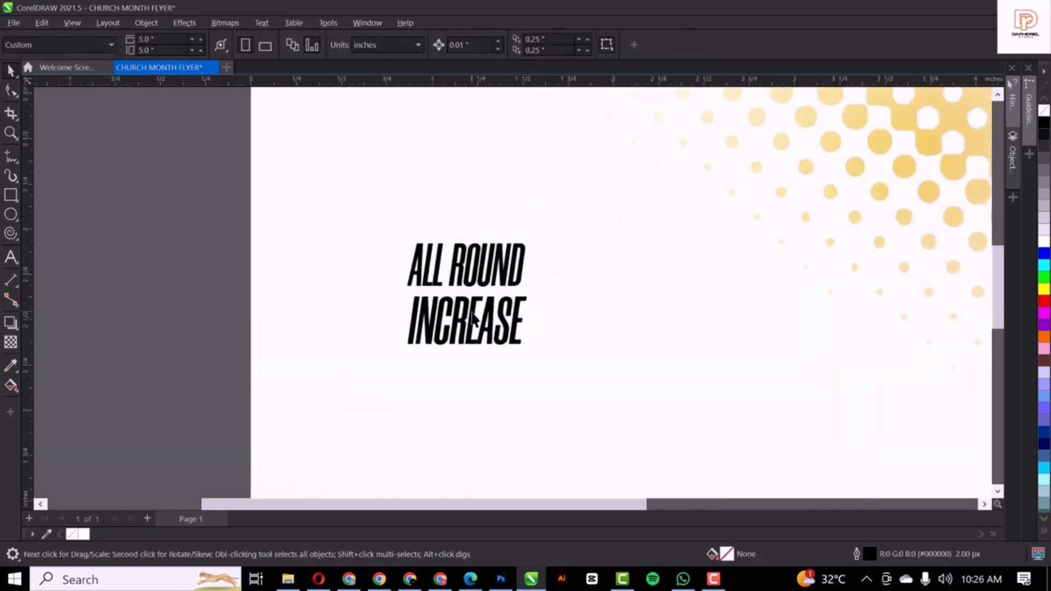
pyautogui.click(473, 320)
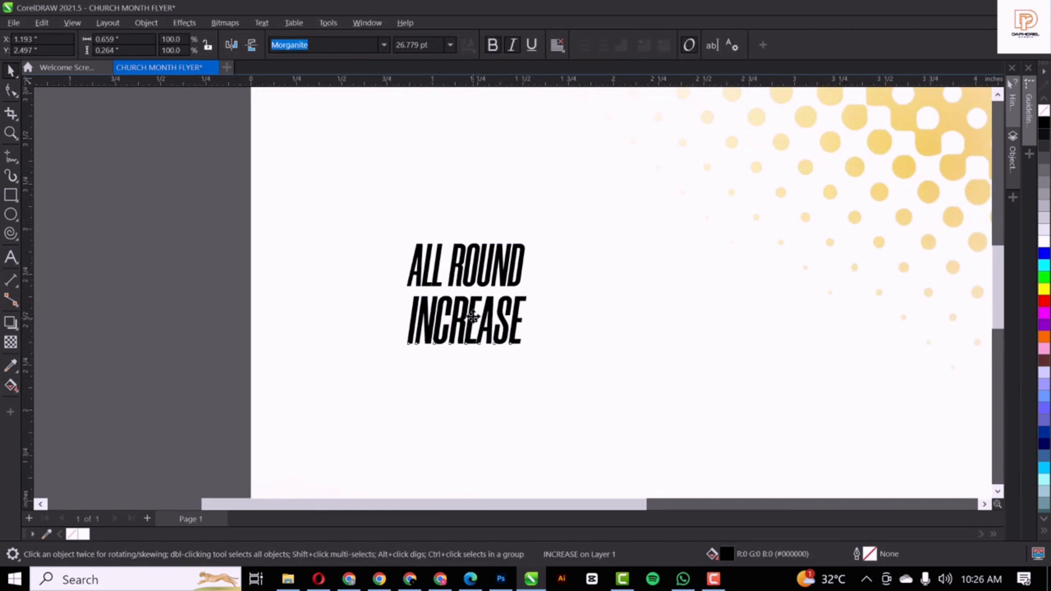
pyautogui.moveTo(472, 316); pyautogui.dragTo(474, 319)
# Scale both heading lines to about 273% and position them across the page middle
pyautogui.keyDown('shift'); pyautogui.click(503, 272); pyautogui.keyUp('shift')
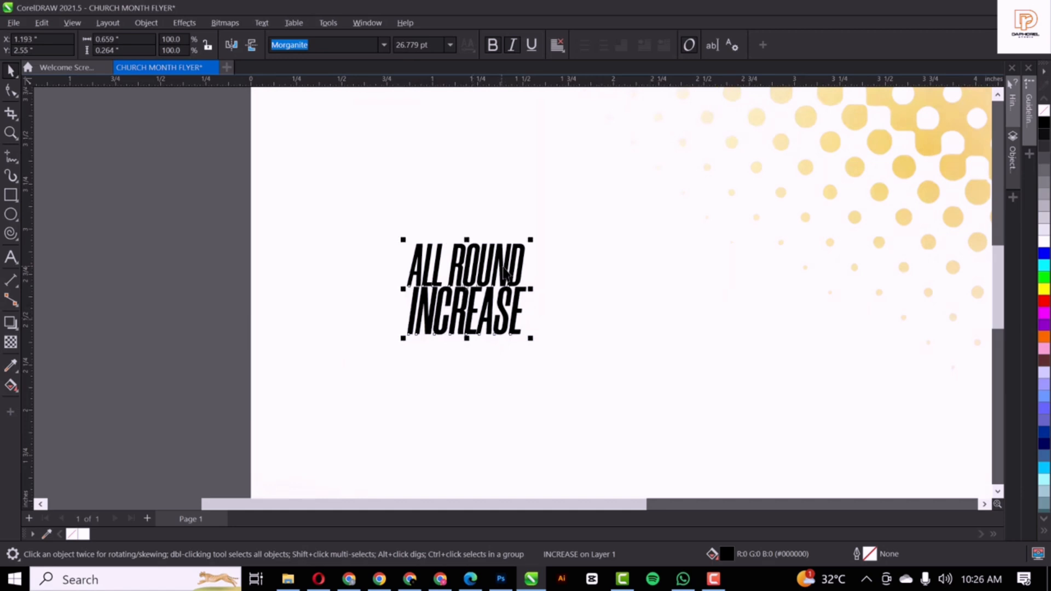
pyautogui.scroll(-3, 502, 271)
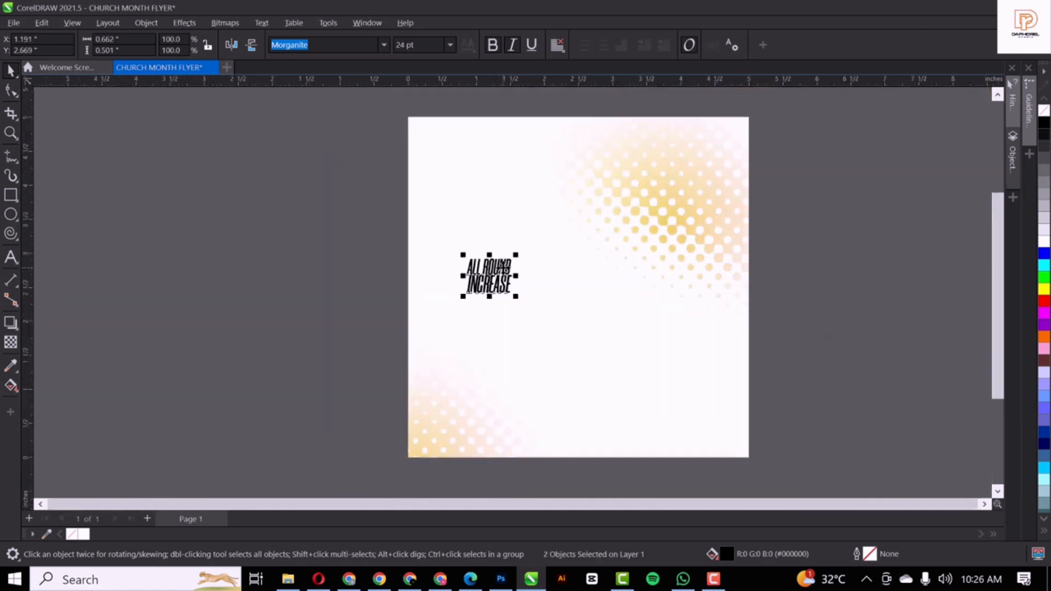
pyautogui.moveTo(517, 297); pyautogui.dragTo(598, 358)
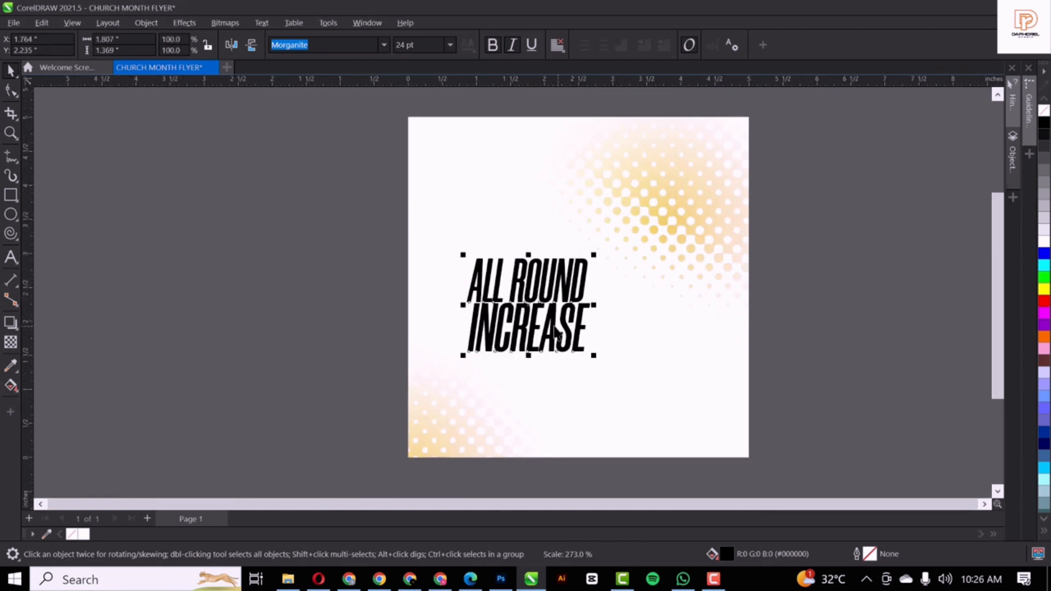
pyautogui.moveTo(552, 328); pyautogui.dragTo(606, 346)
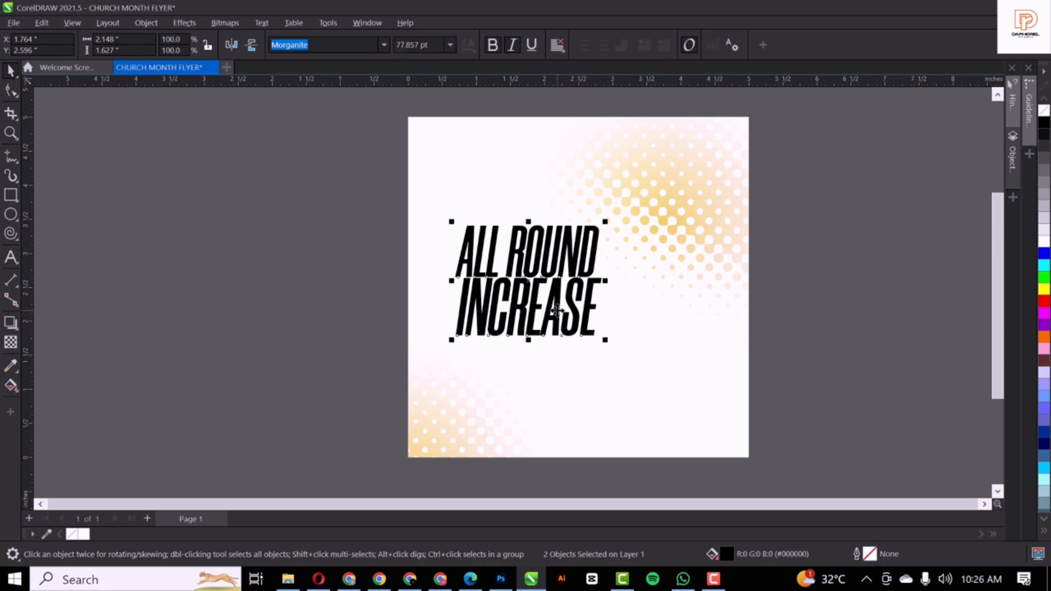
pyautogui.moveTo(557, 310); pyautogui.dragTo(558, 311)
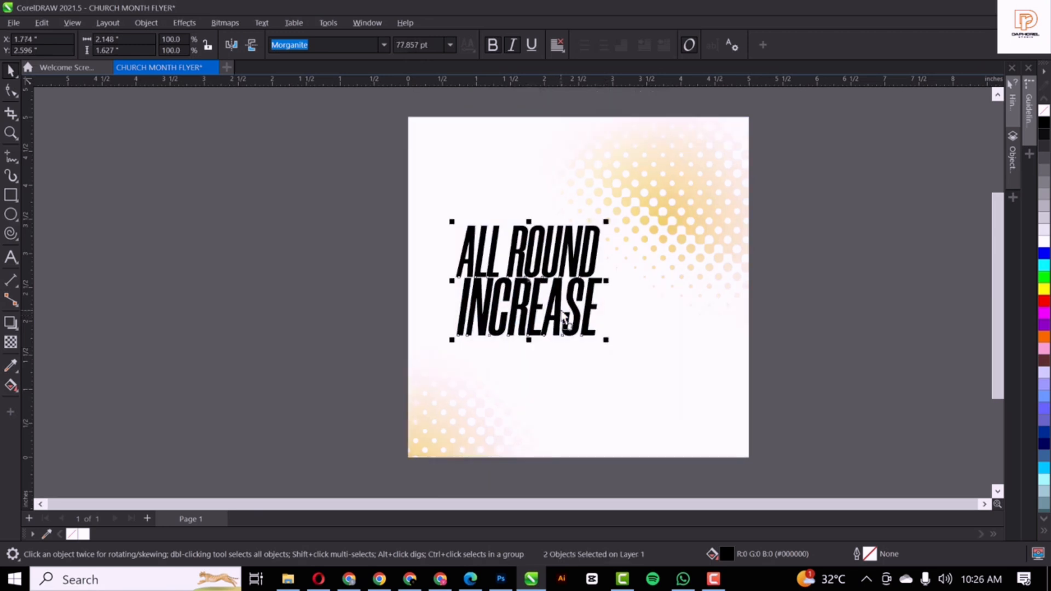
pyautogui.click(837, 282)
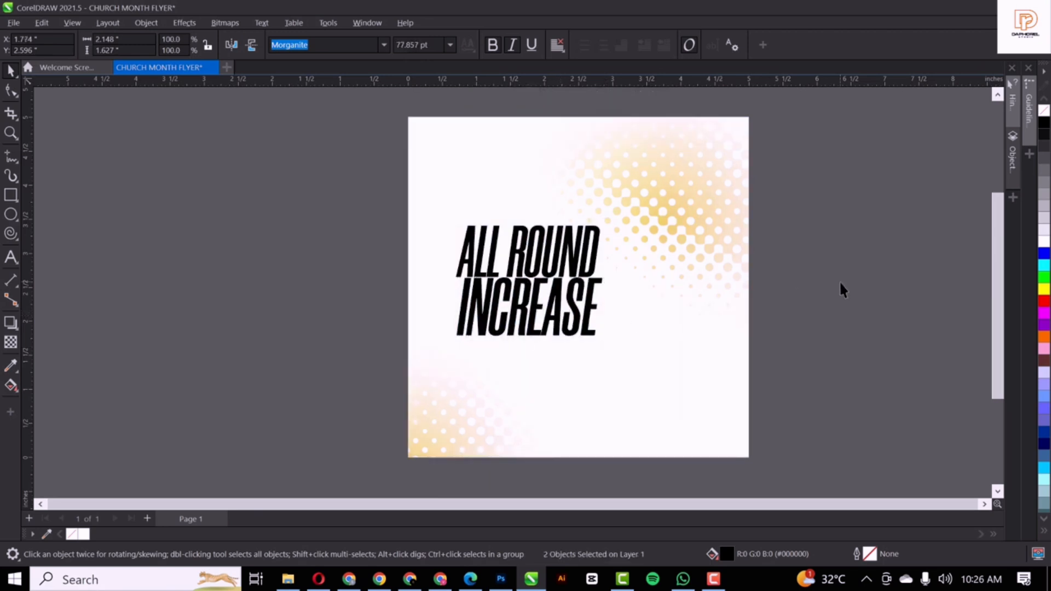
pyautogui.click(495, 310)
pyautogui.press('Down')
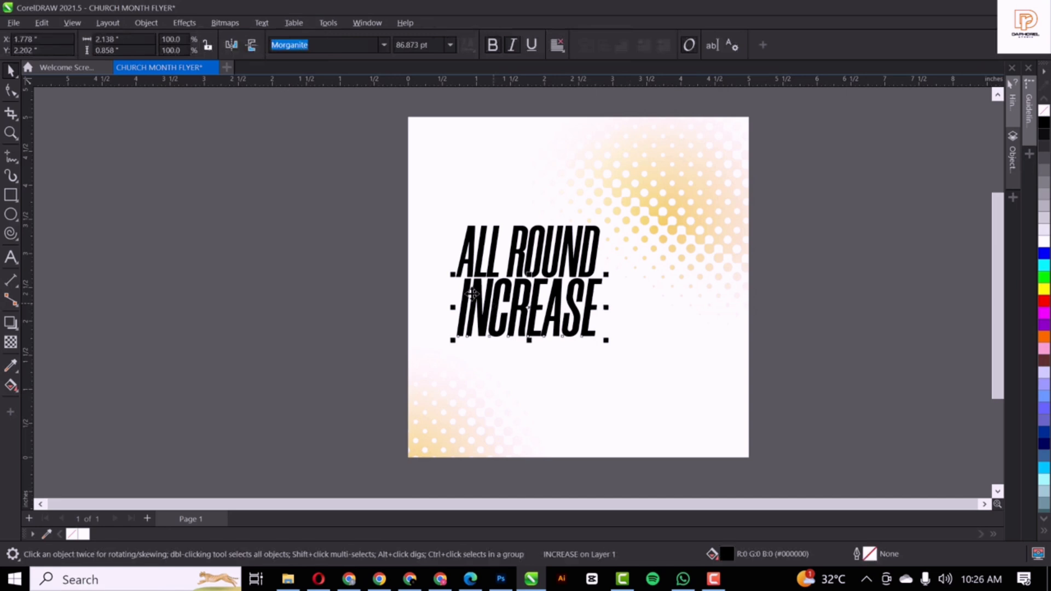
pyautogui.click(10, 256)
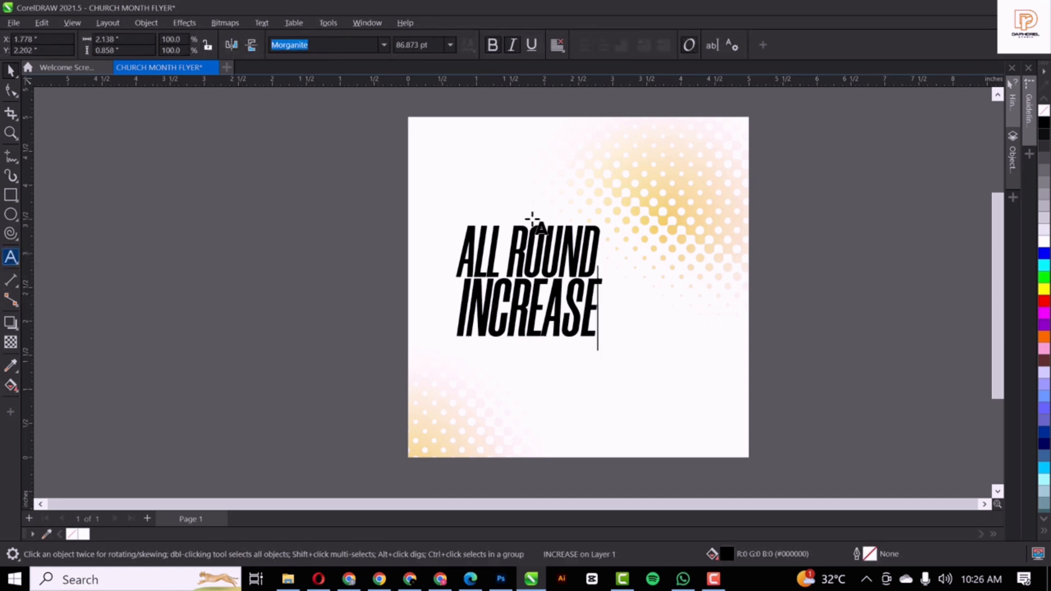
# Type 'April' in Autograf, enlarge it to about 39 pt, and place it above ALL ROUND
pyautogui.click(436, 201)
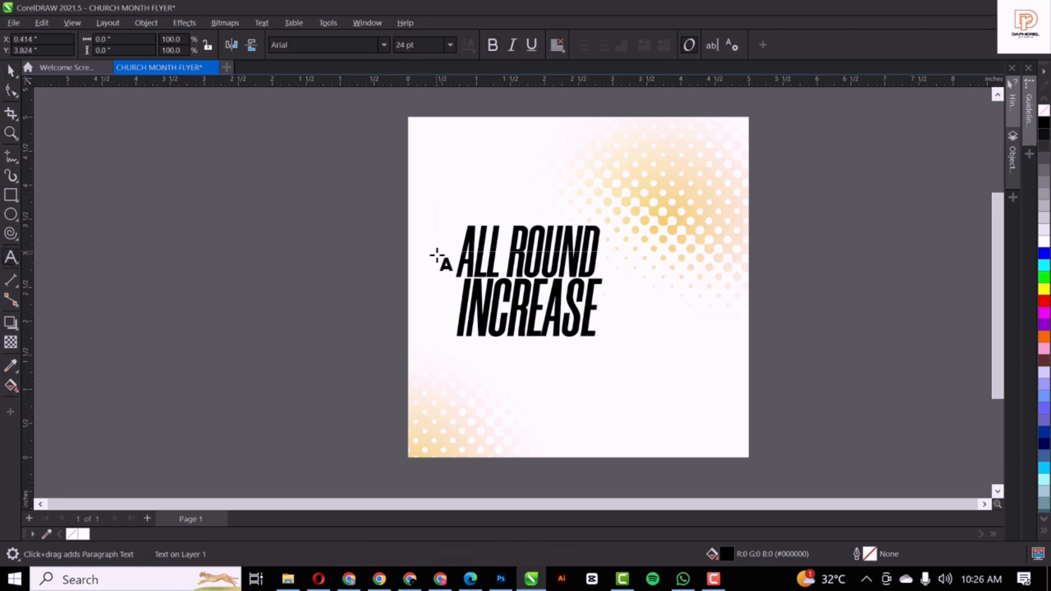
pyautogui.write('April')
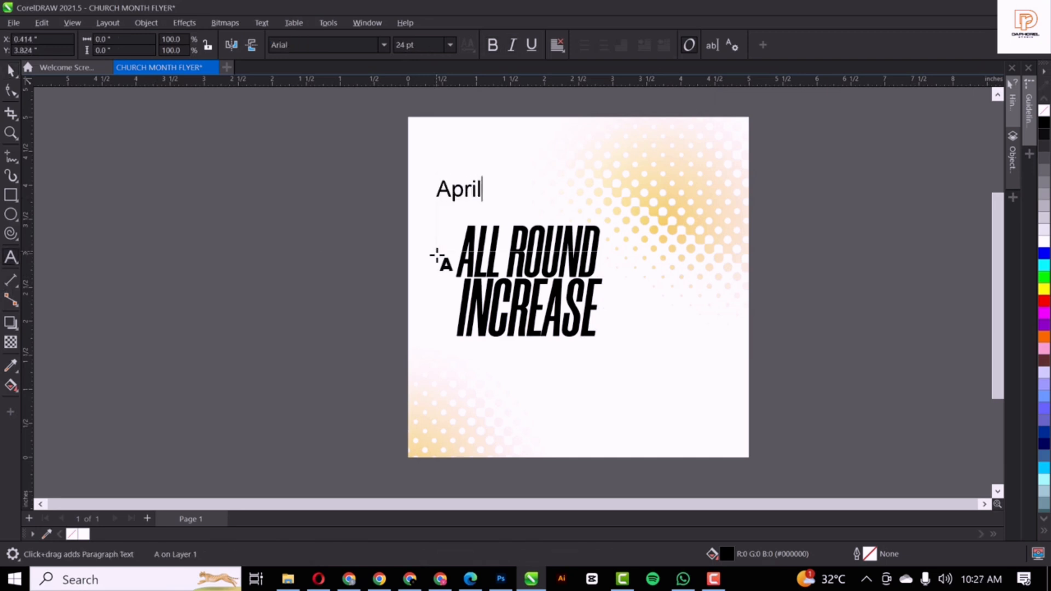
pyautogui.hotkey('ctrl', 'space')
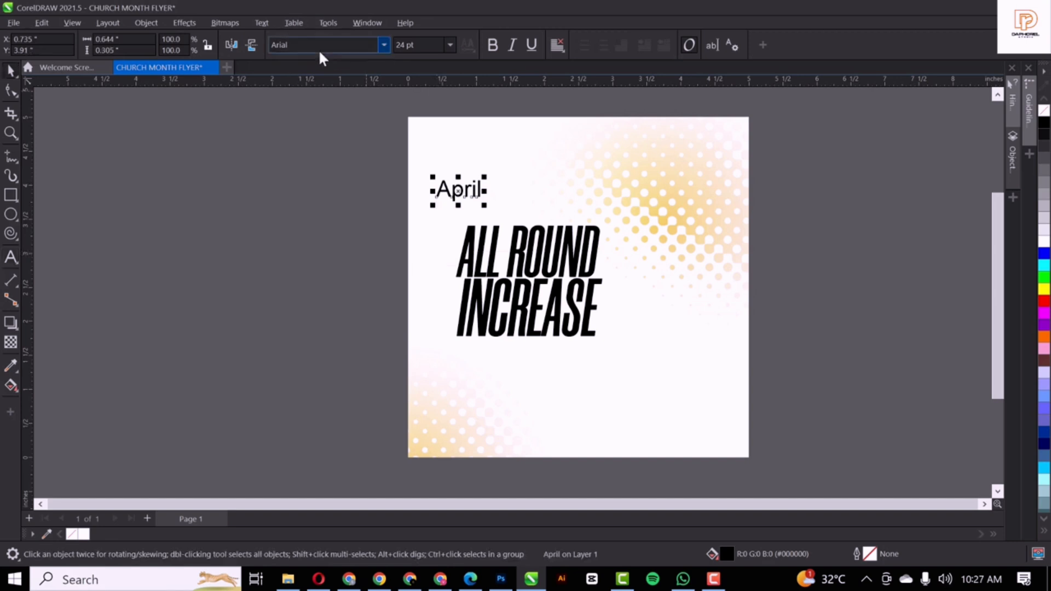
pyautogui.write('Autograf PERSONAL USE ONLY')
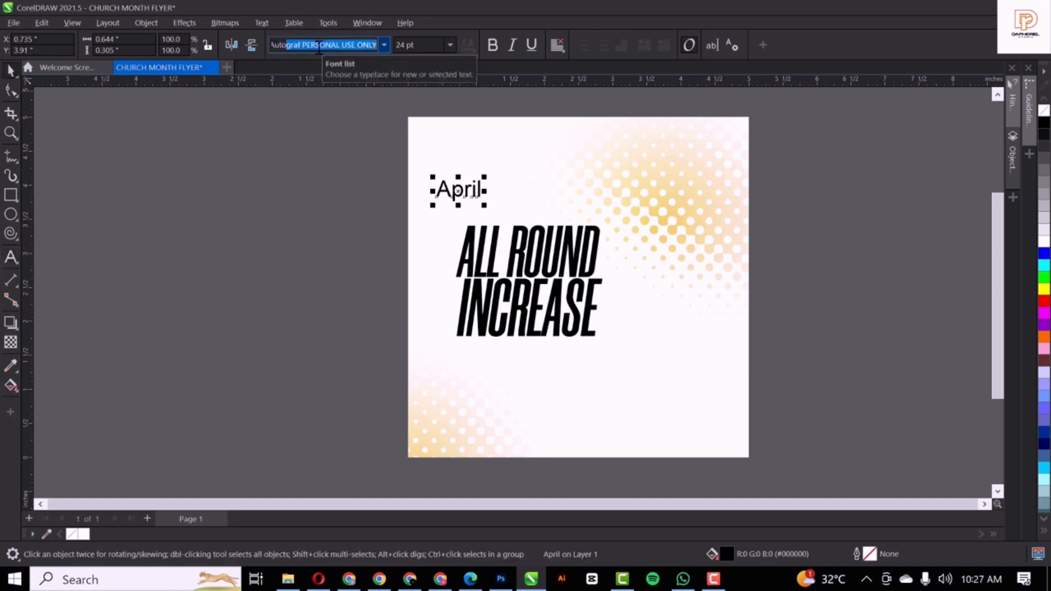
pyautogui.press('Return')
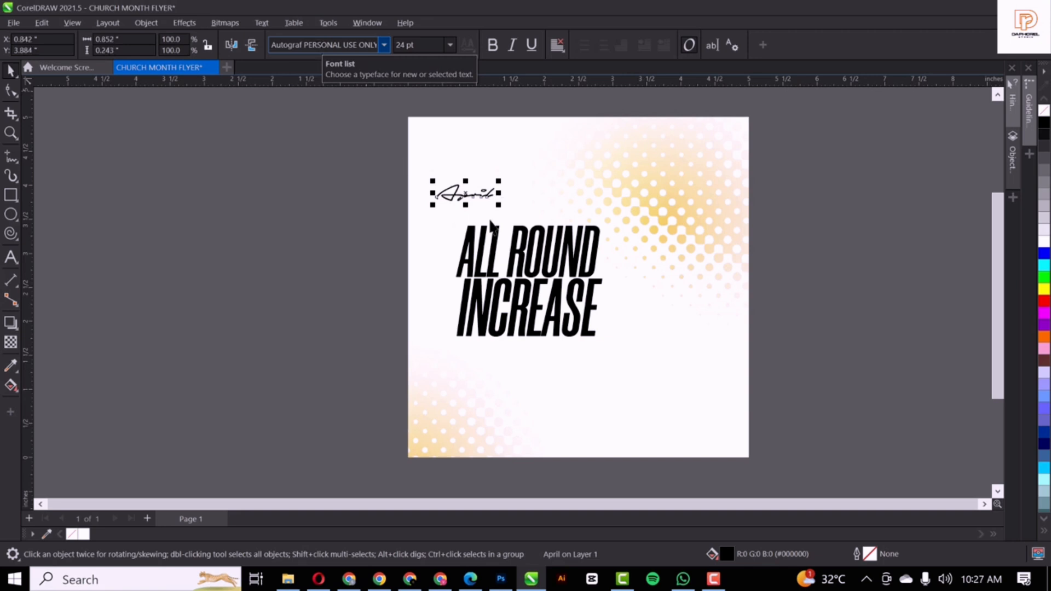
pyautogui.scroll(2, 487, 192)
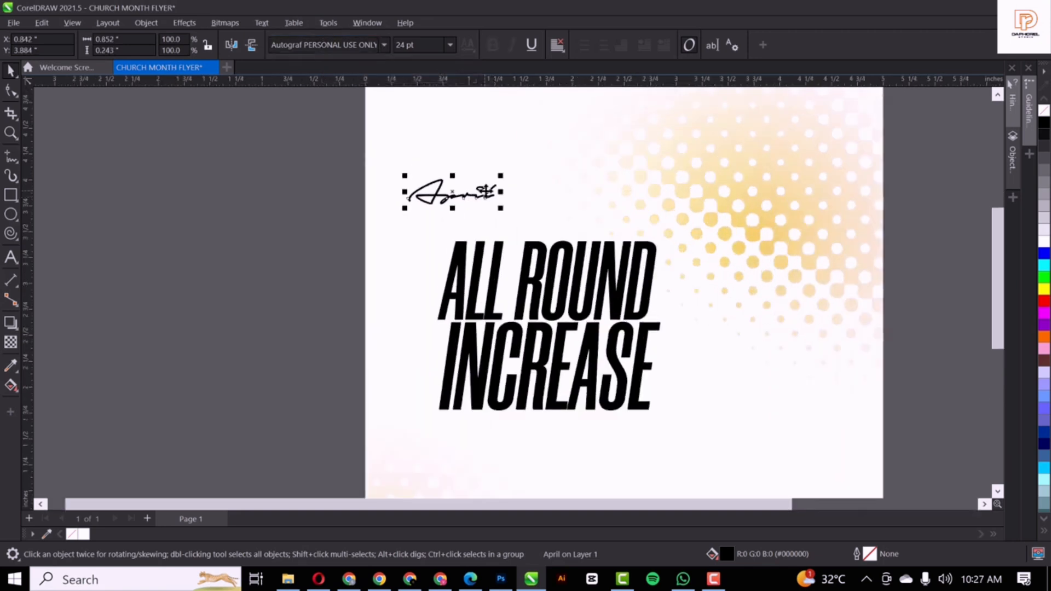
pyautogui.moveTo(486, 191)
pyautogui.mouseDown()
pyautogui.moveTo(485, 207)
pyautogui.moveTo(526, 232)
pyautogui.moveTo(568, 183)
pyautogui.moveTo(604, 175)
pyautogui.mouseUp()
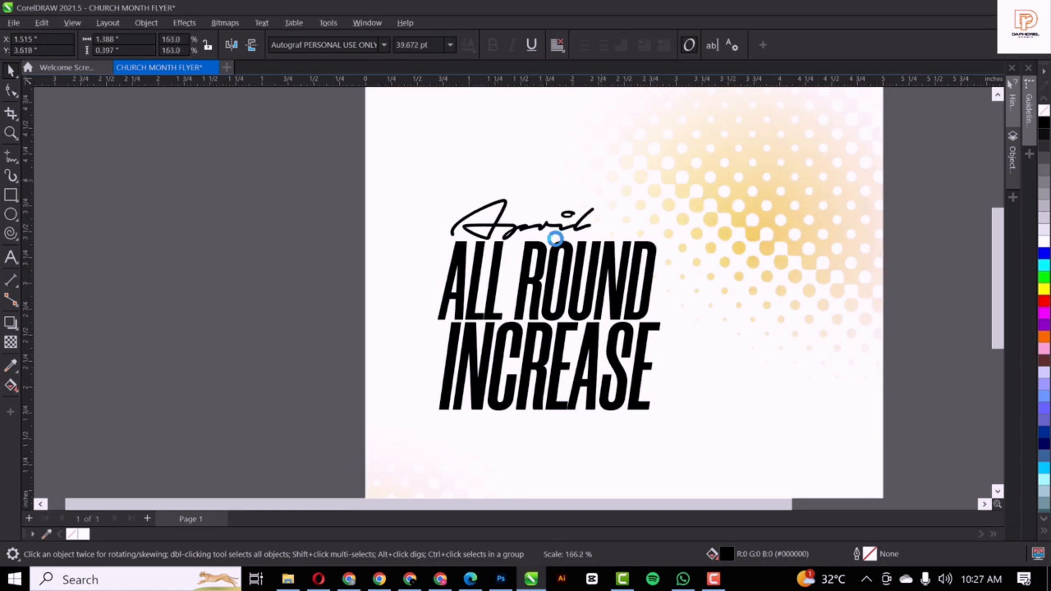
pyautogui.moveTo(543, 229); pyautogui.dragTo(543, 214)
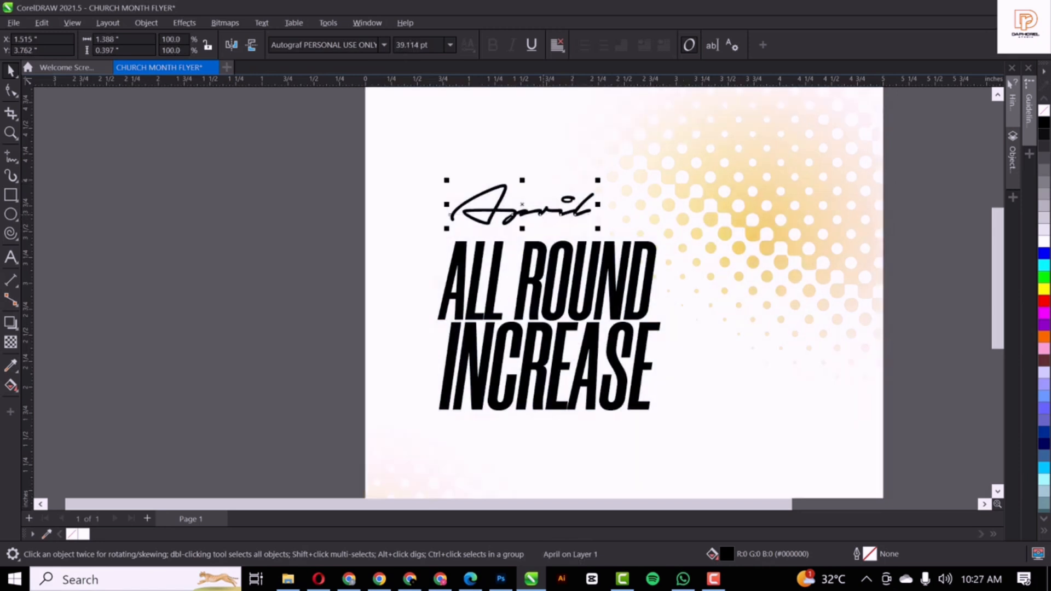
# Type 'Our Month of' as new text and set it in Montserrat Bold-Italic
pyautogui.click(154, 312)
pyautogui.write('O')
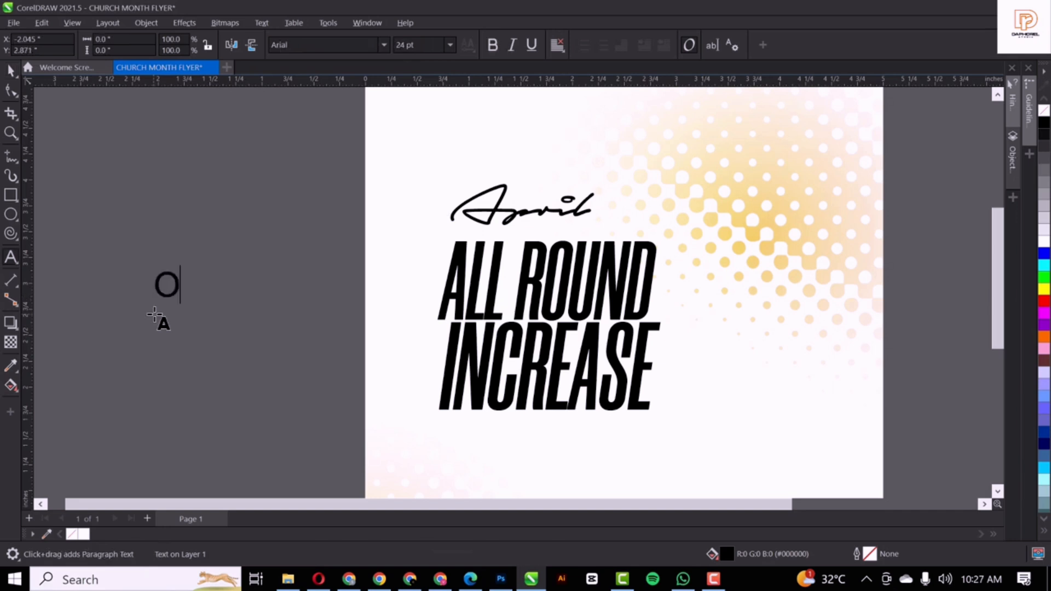
pyautogui.write('ur Month')
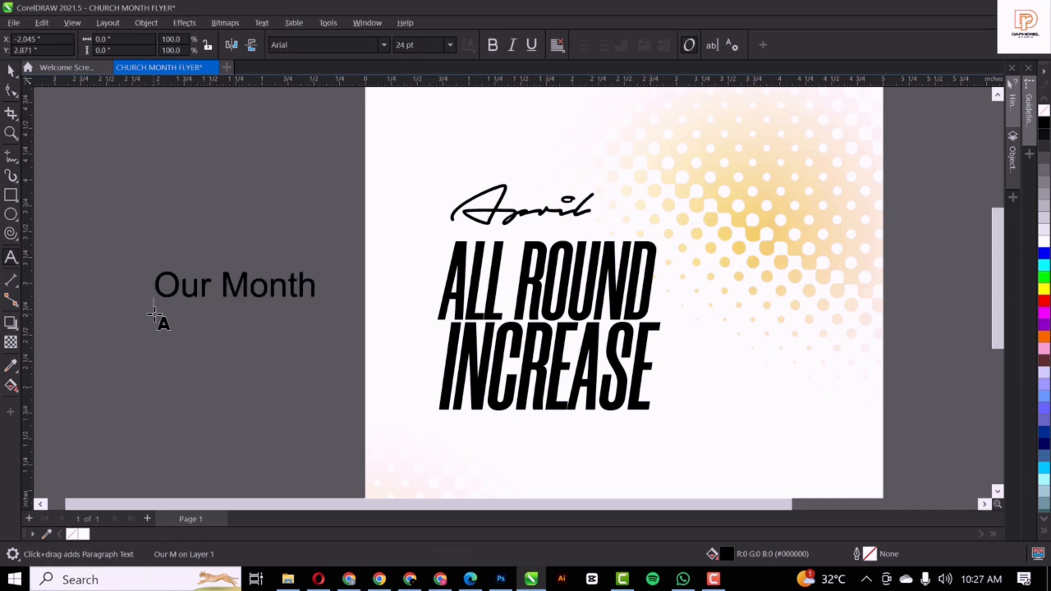
pyautogui.write(' of')
pyautogui.hotkey('ctrl', 'space')
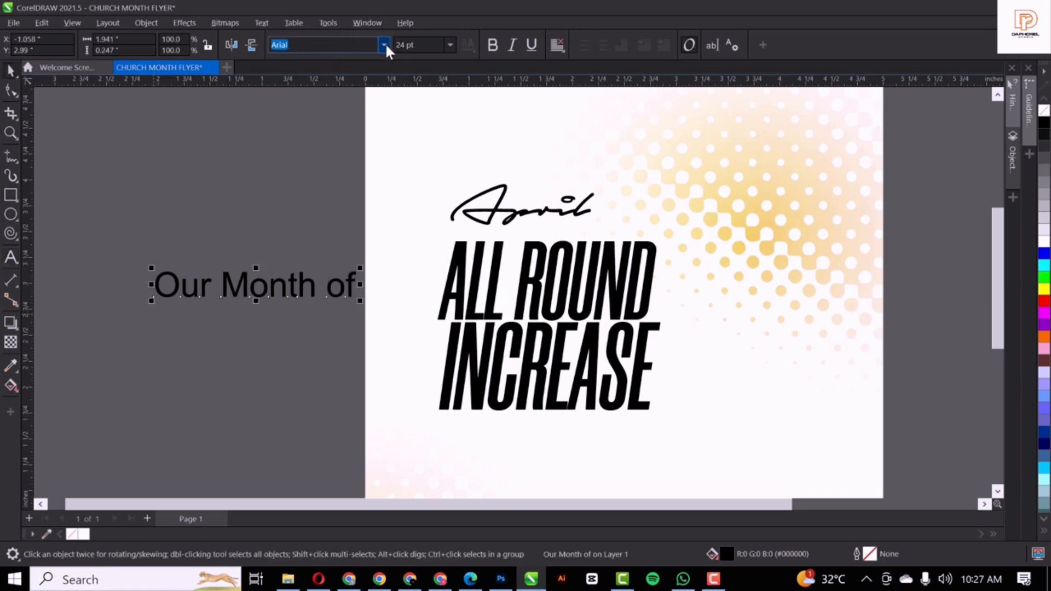
pyautogui.click(385, 45)
pyautogui.click(351, 138)
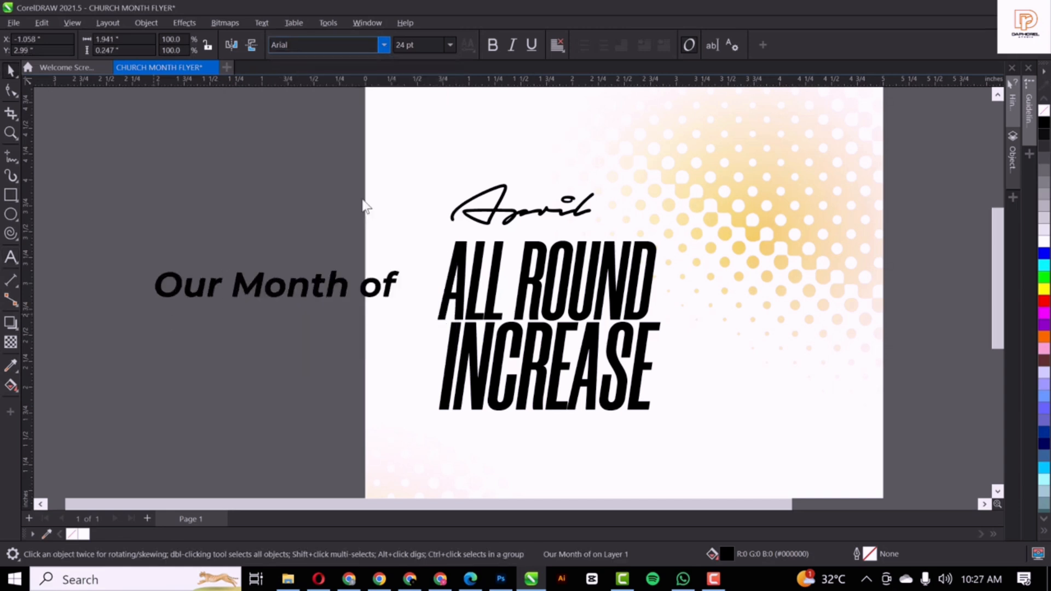
# Shrink 'Our Month of' to about 38%, place it under April, and frame it with a rectangle
pyautogui.click(400, 299)
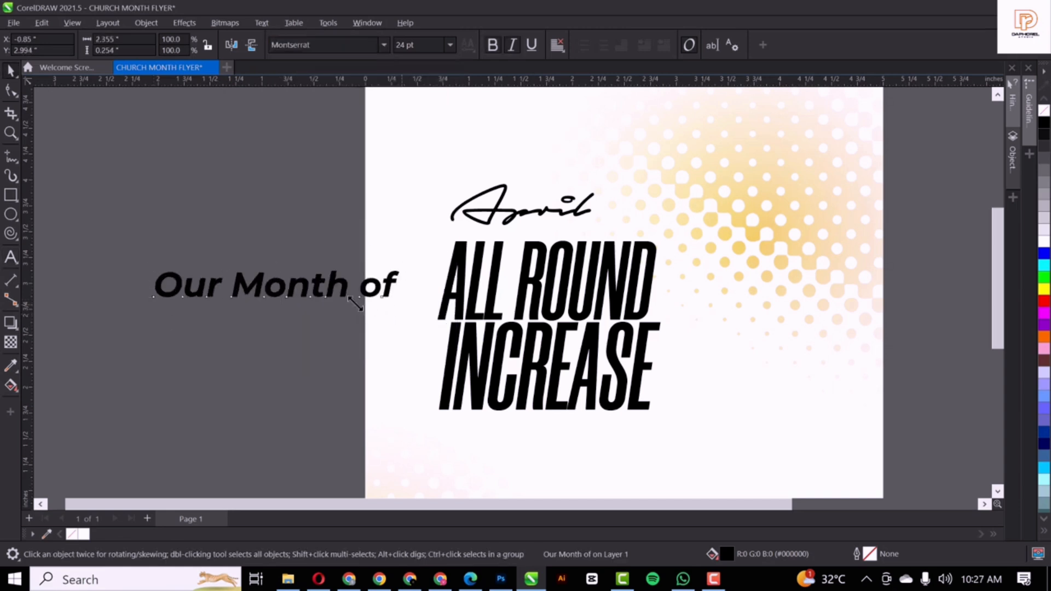
pyautogui.moveTo(355, 303); pyautogui.dragTo(599, 239)
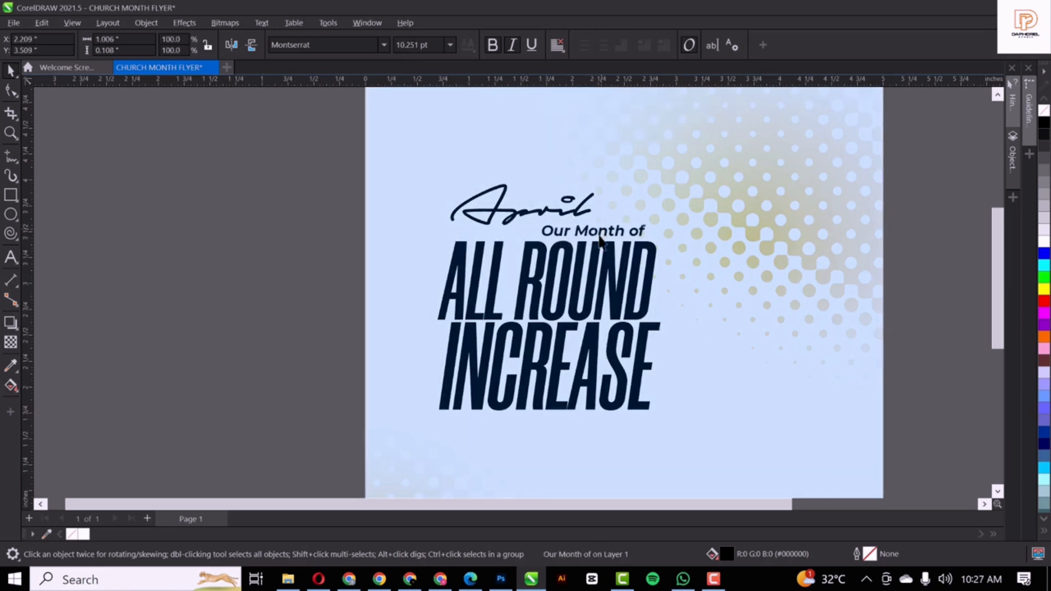
pyautogui.scroll(2, 602, 239)
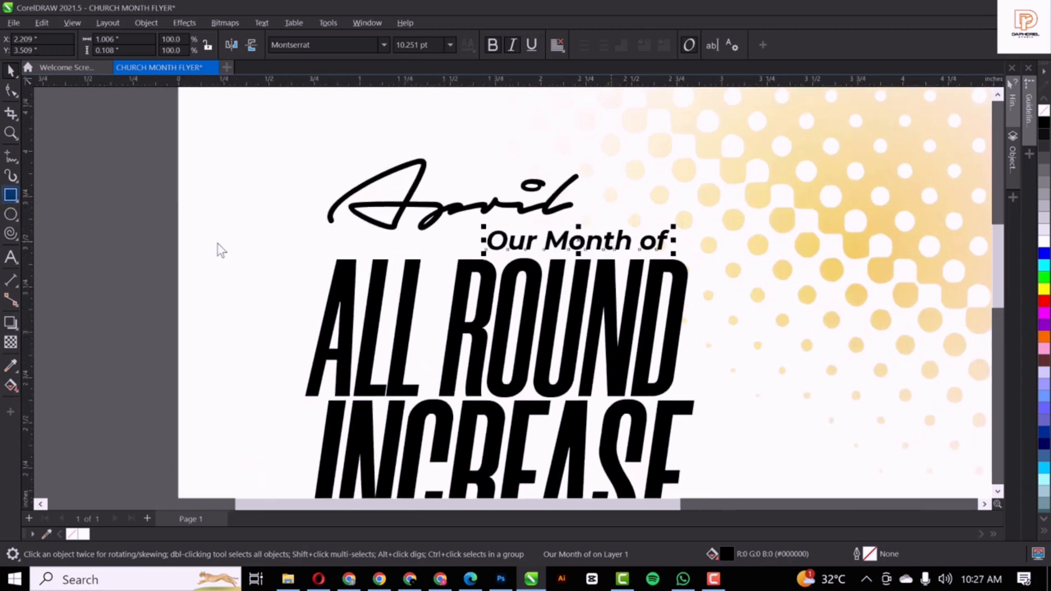
pyautogui.scroll(2, 485, 235)
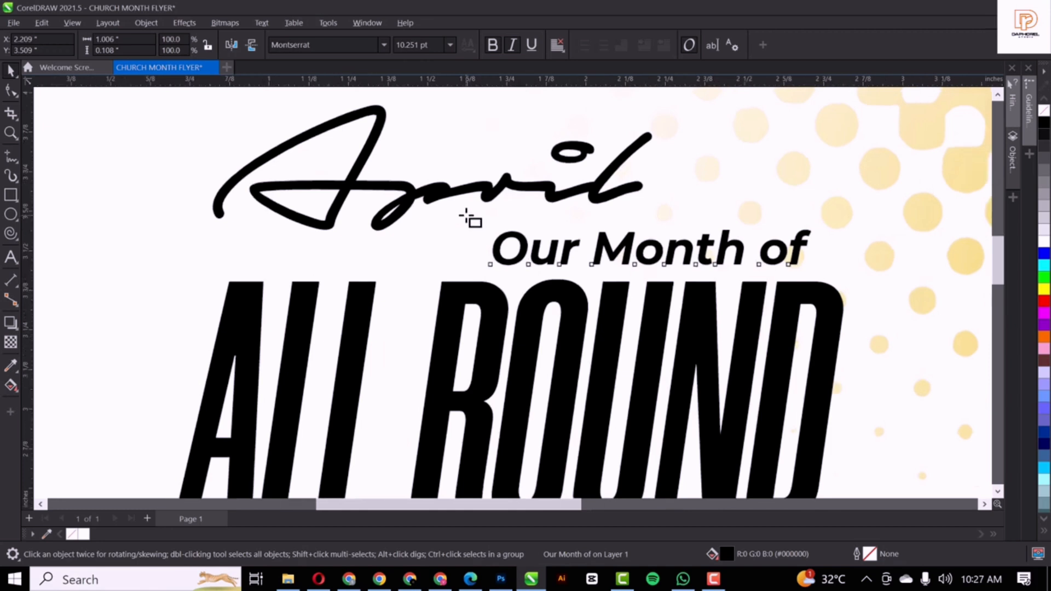
pyautogui.press('F6')
pyautogui.moveTo(466, 215); pyautogui.dragTo(827, 278)
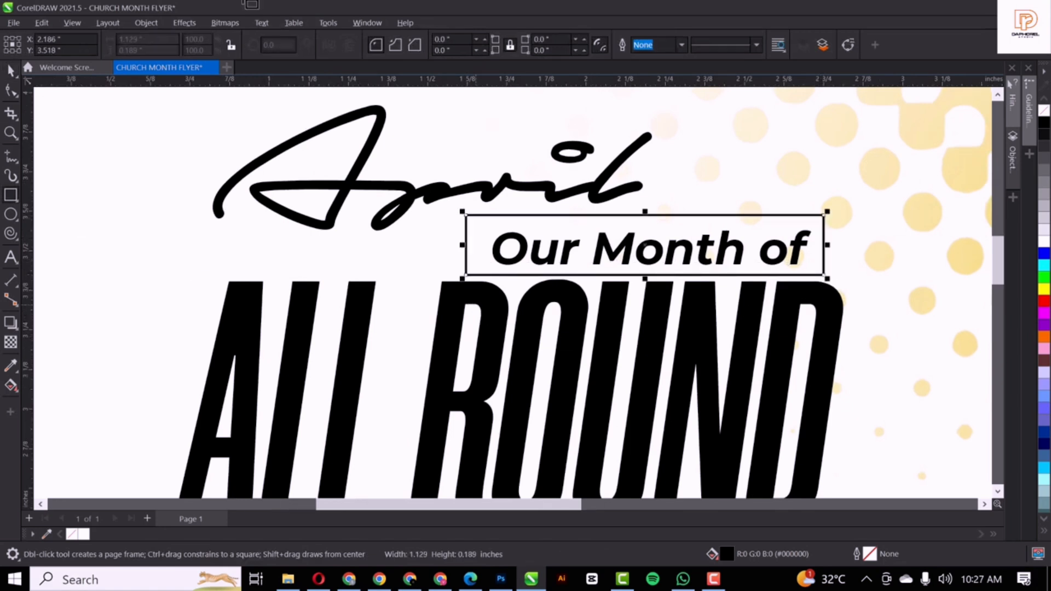
# Fill the box behind 'Our Month of' with orange, lightened to yellow-orange
pyautogui.click(10, 195)
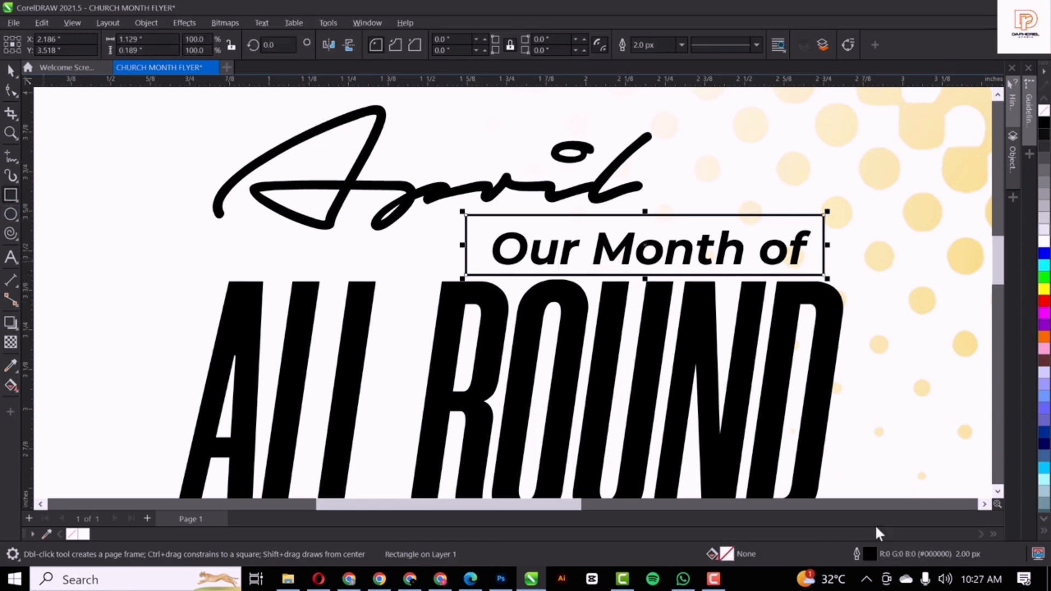
pyautogui.click(10, 71)
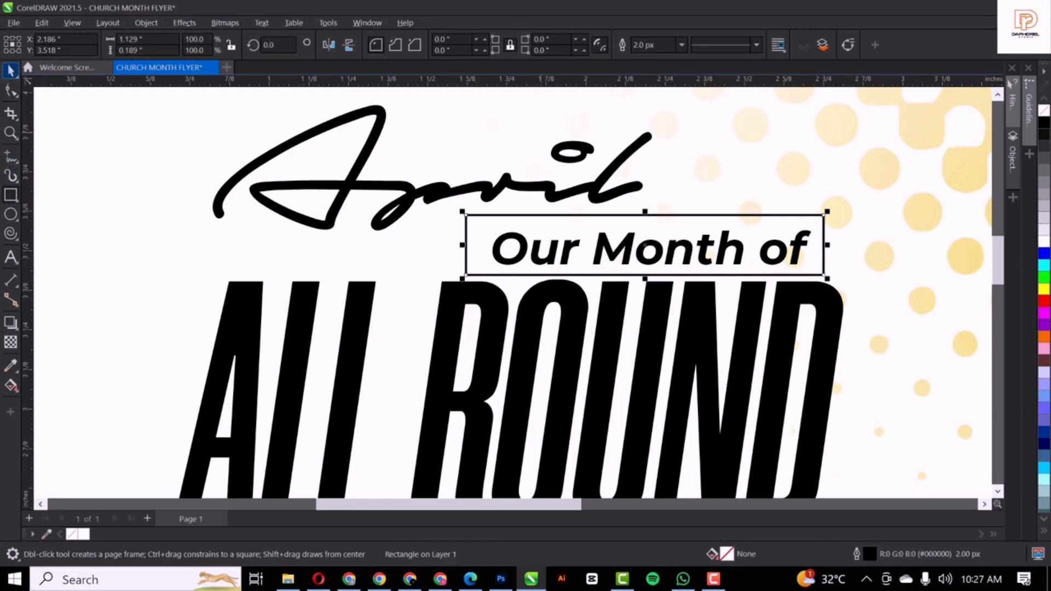
pyautogui.press('space')
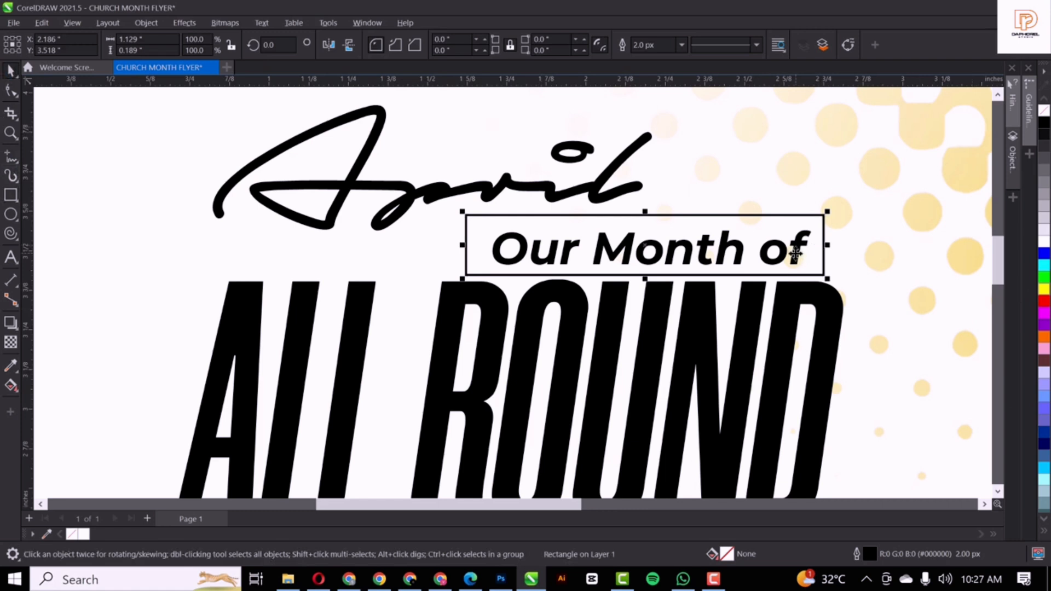
pyautogui.click(796, 269)
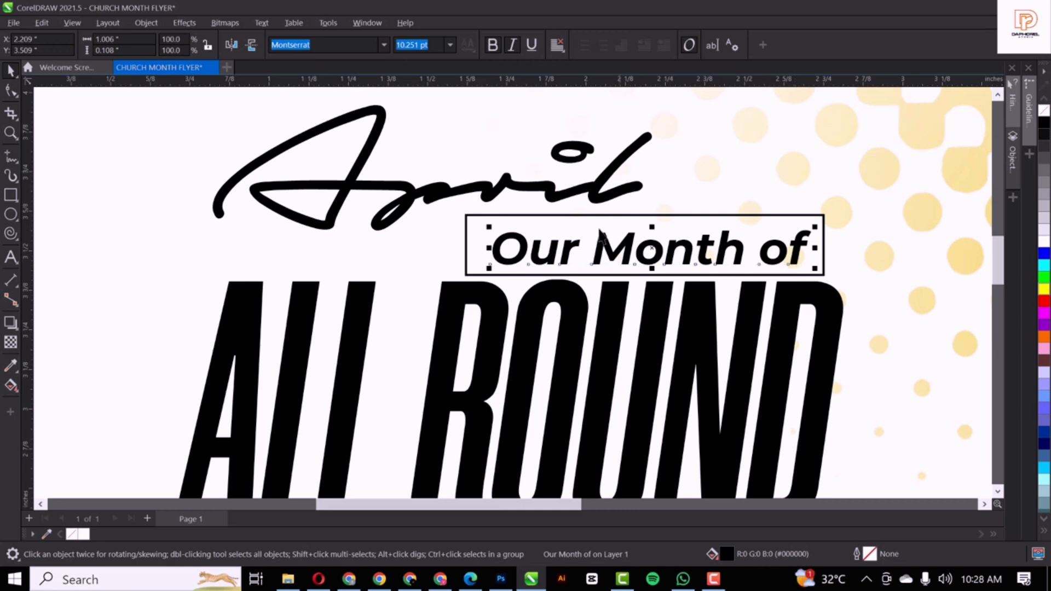
pyautogui.click(556, 215)
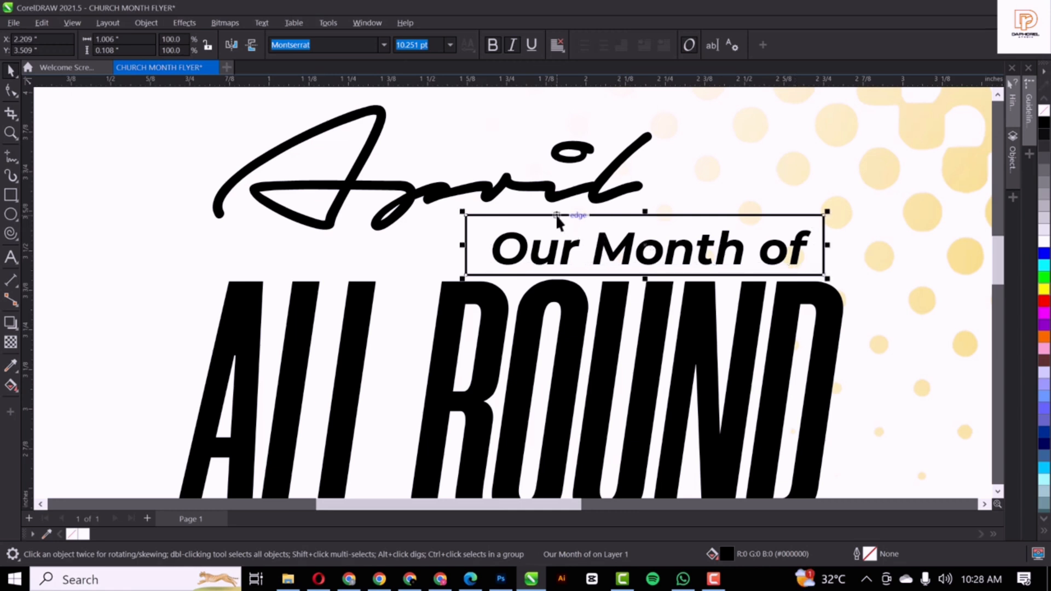
pyautogui.click(1044, 338)
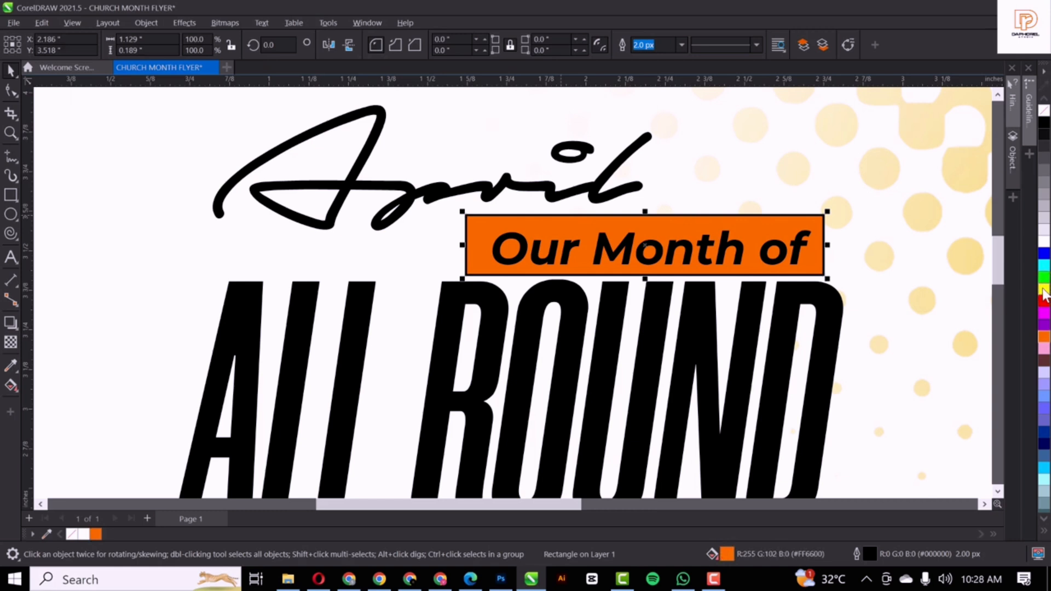
pyautogui.keyDown('ctrl'); pyautogui.click(1043, 290); pyautogui.keyUp('ctrl')
pyautogui.keyDown('ctrl'); pyautogui.click(1044, 290); pyautogui.keyUp('ctrl')
pyautogui.keyDown('ctrl'); pyautogui.click(1044, 290); pyautogui.keyUp('ctrl')
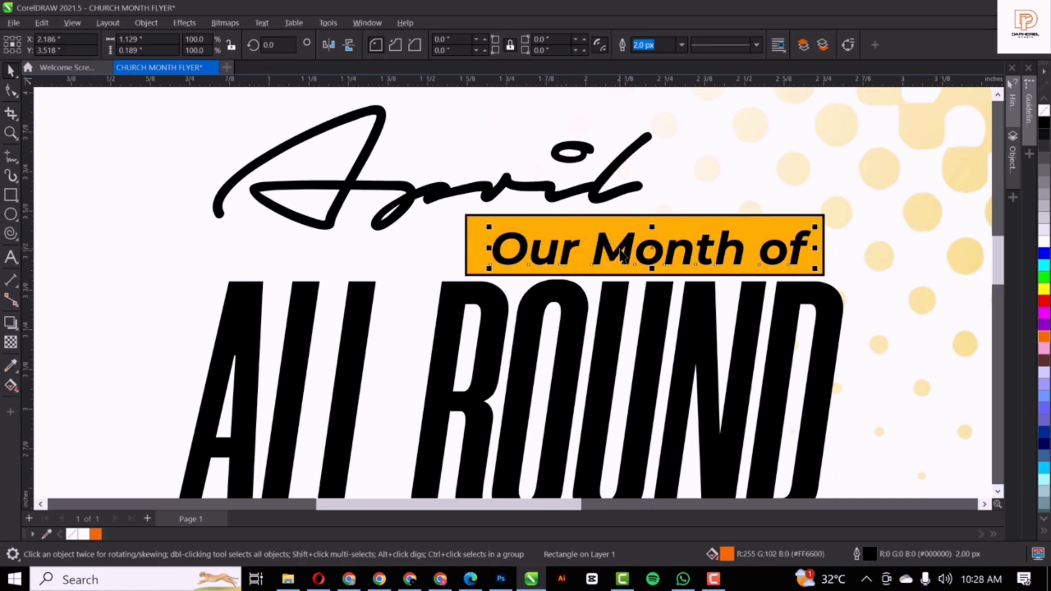
# Nudge the 'Our Month of' text slightly left and make it white
pyautogui.moveTo(621, 253); pyautogui.dragTo(604, 245)
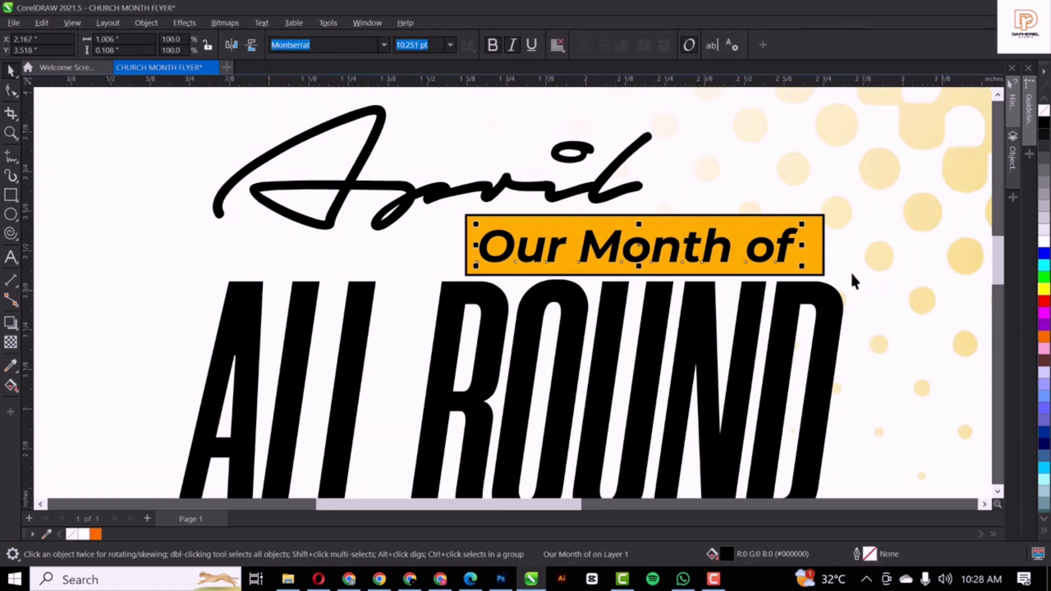
pyautogui.click(1044, 242)
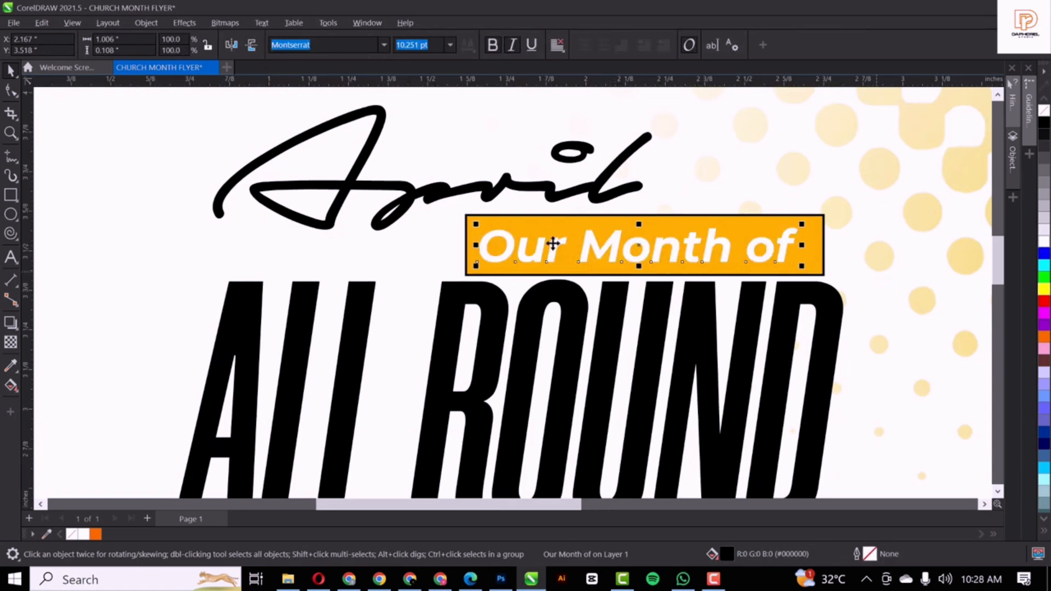
pyautogui.click(574, 221)
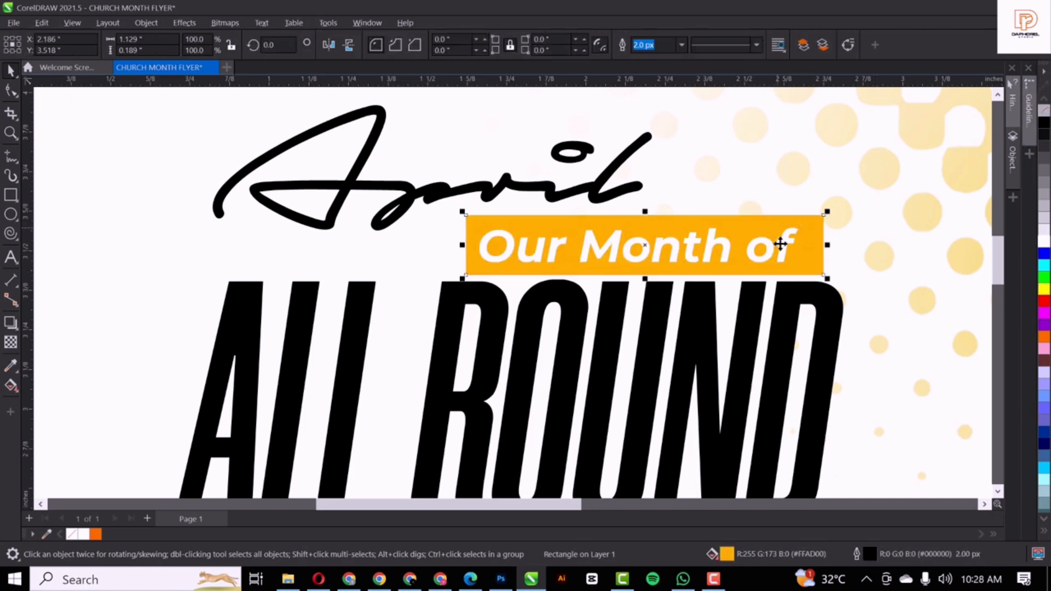
# Enlarge the April script text slightly by its corner handle
pyautogui.scroll(-8, 688, 268)
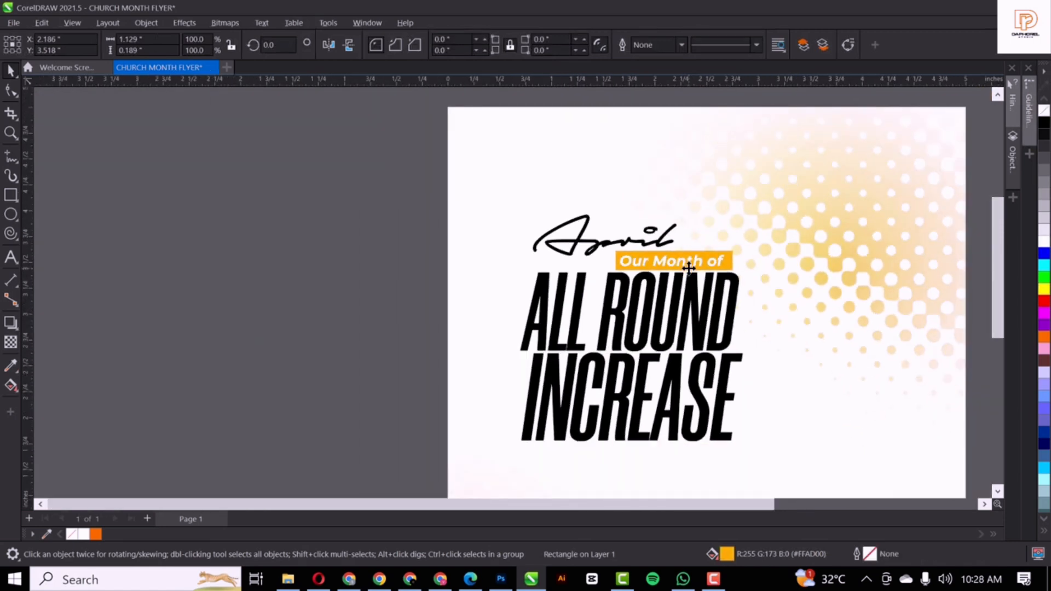
pyautogui.scroll(-1, 689, 268)
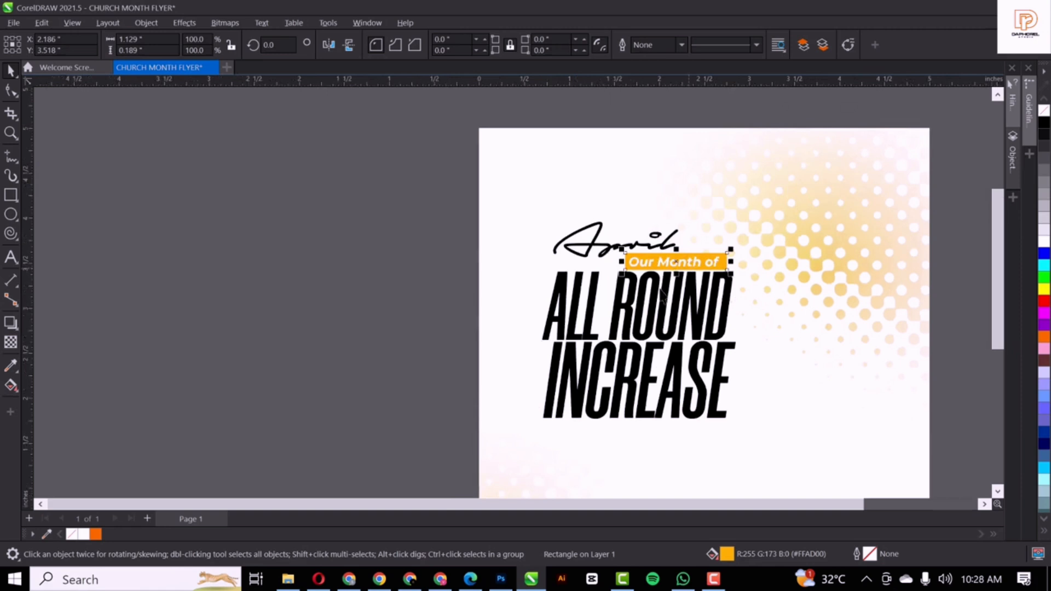
pyautogui.scroll(-1, 664, 297)
pyautogui.scroll(6, 664, 295)
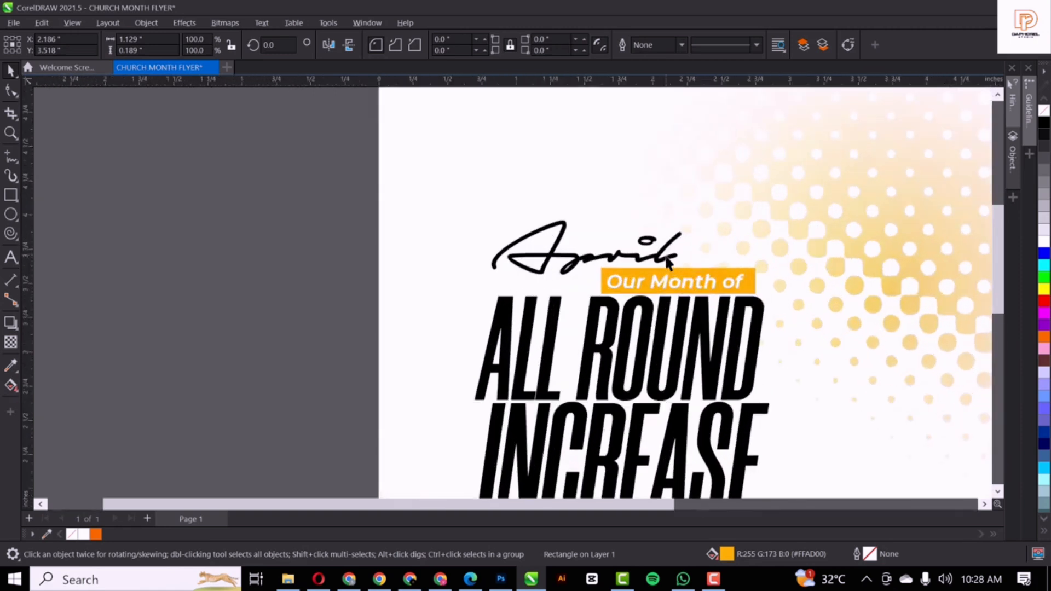
pyautogui.click(664, 261)
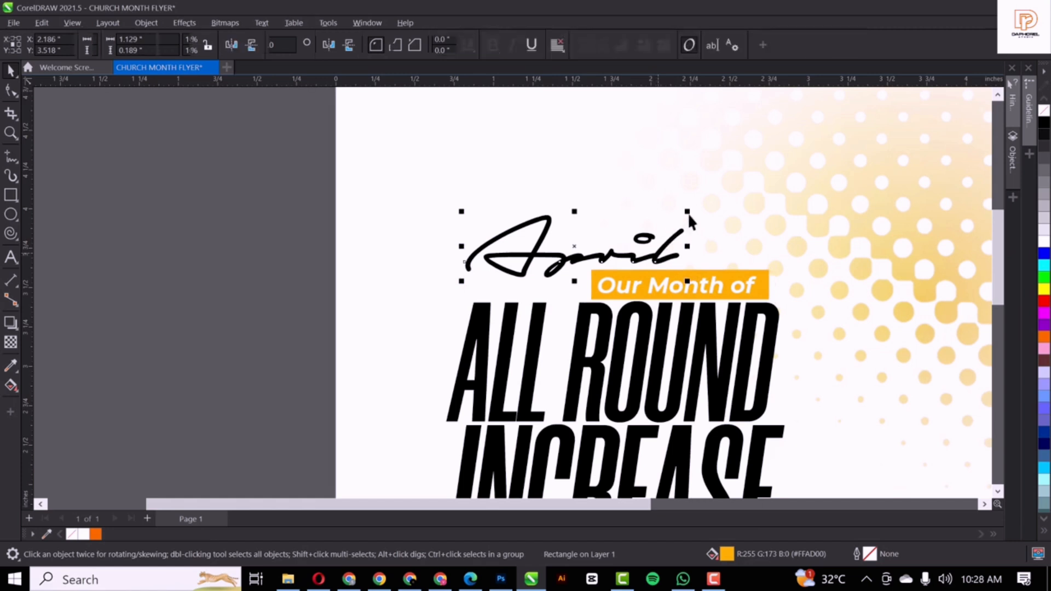
pyautogui.moveTo(694, 208); pyautogui.dragTo(708, 188)
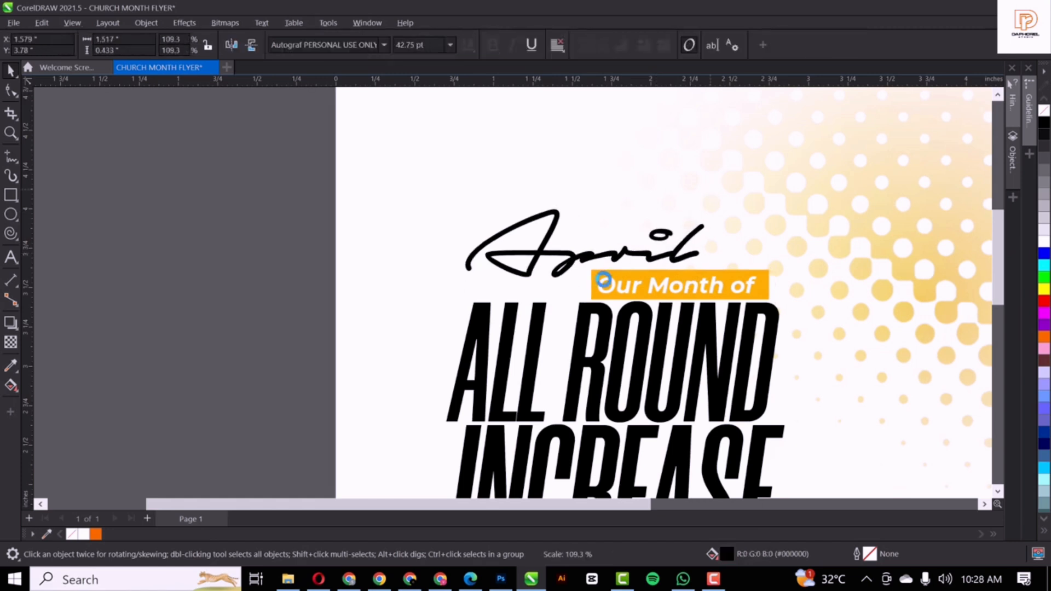
# Stretch the yellow-orange 'Our Month of' box further left and slant it sideways
pyautogui.scroll(-2, 604, 281)
pyautogui.scroll(2, 668, 284)
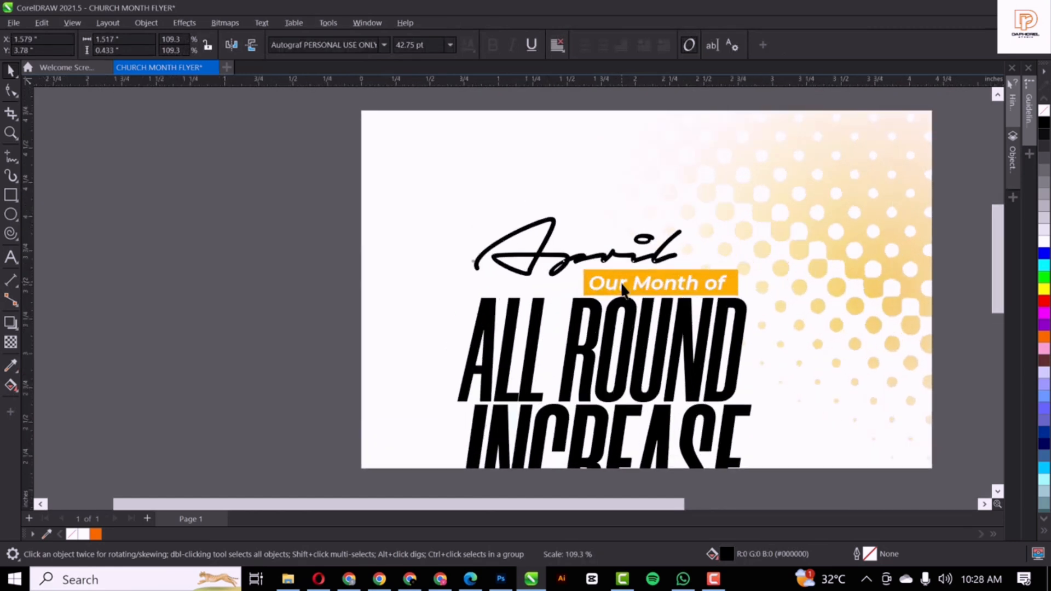
pyautogui.scroll(2, 728, 290)
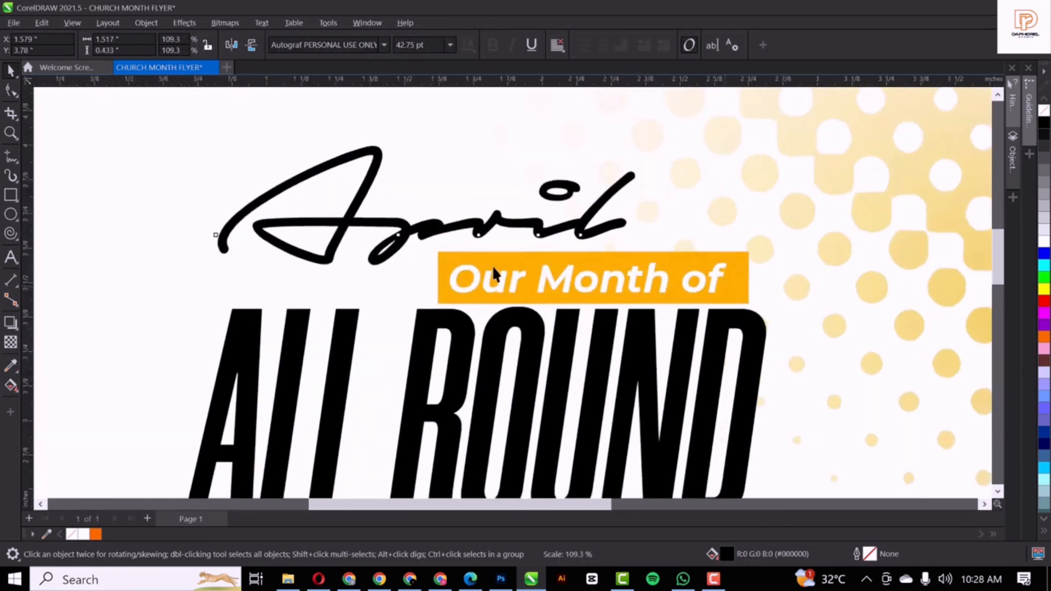
pyautogui.scroll(1, 492, 274)
pyautogui.click(452, 257)
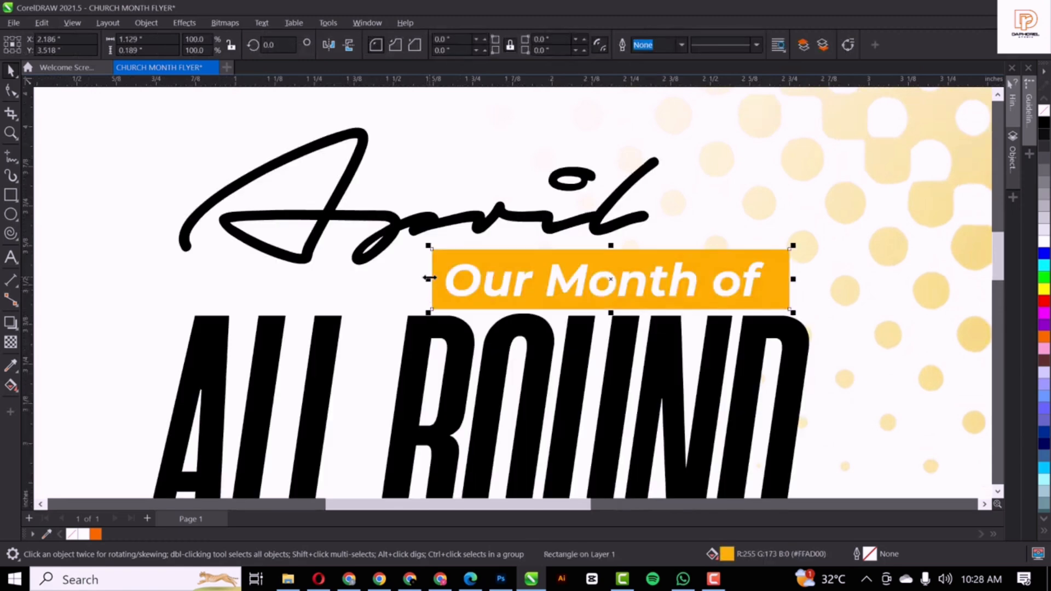
pyautogui.moveTo(422, 279); pyautogui.dragTo(409, 278)
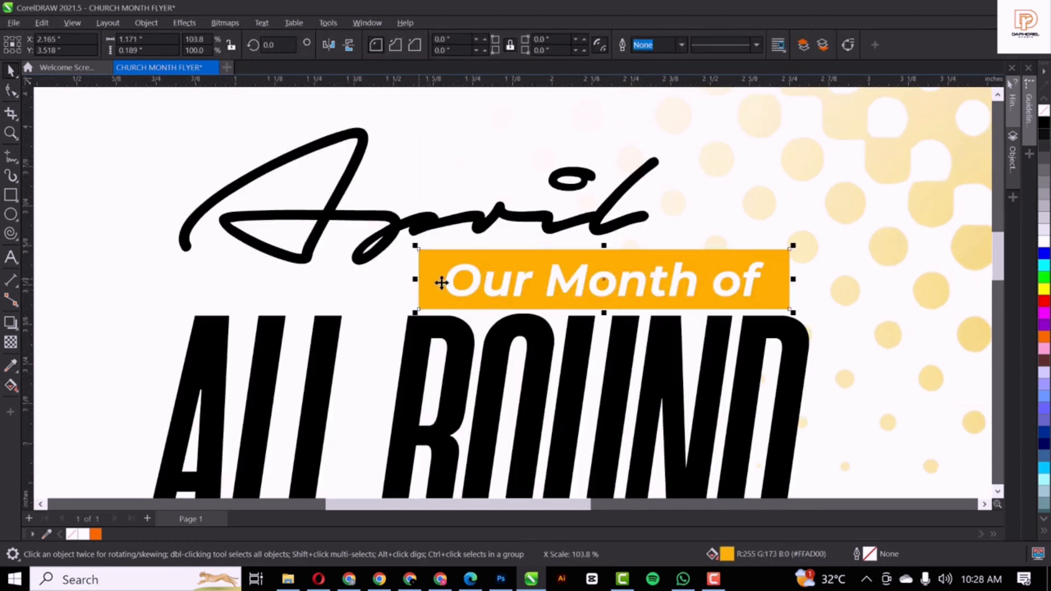
pyautogui.click(555, 256)
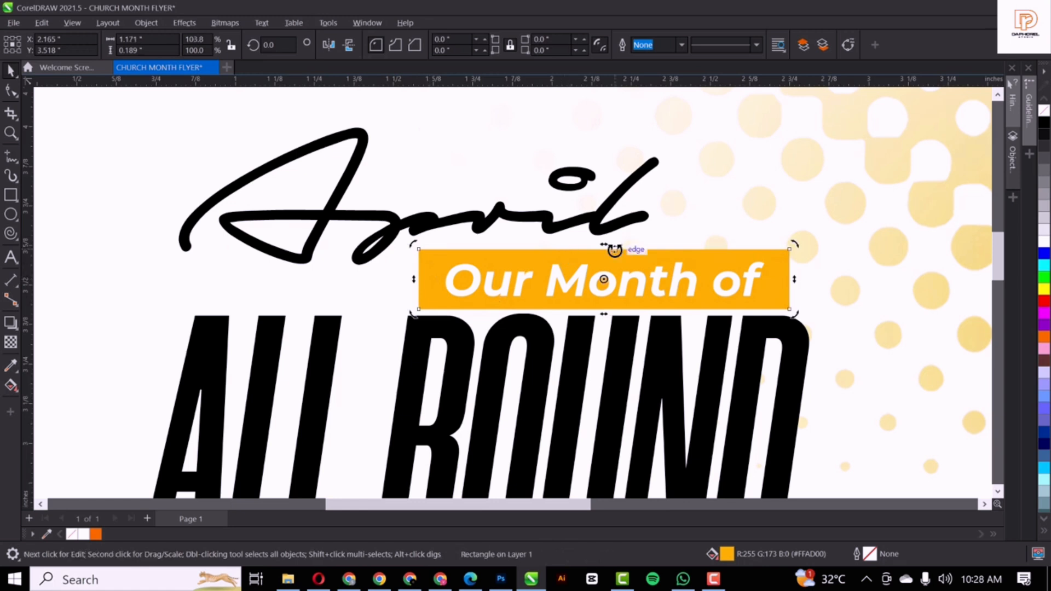
pyautogui.moveTo(612, 245); pyautogui.dragTo(616, 246)
# Select the April, banner and ALL ROUND INCREASE heading objects together, then clear the selection
pyautogui.scroll(-3, 605, 299)
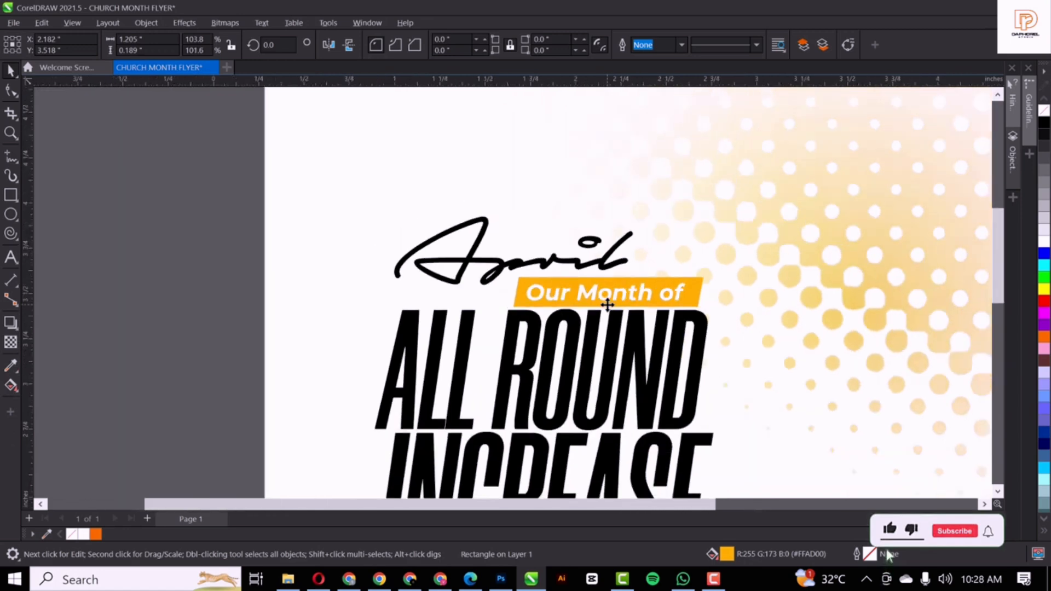
pyautogui.scroll(-1, 460, 295)
pyautogui.click(288, 283)
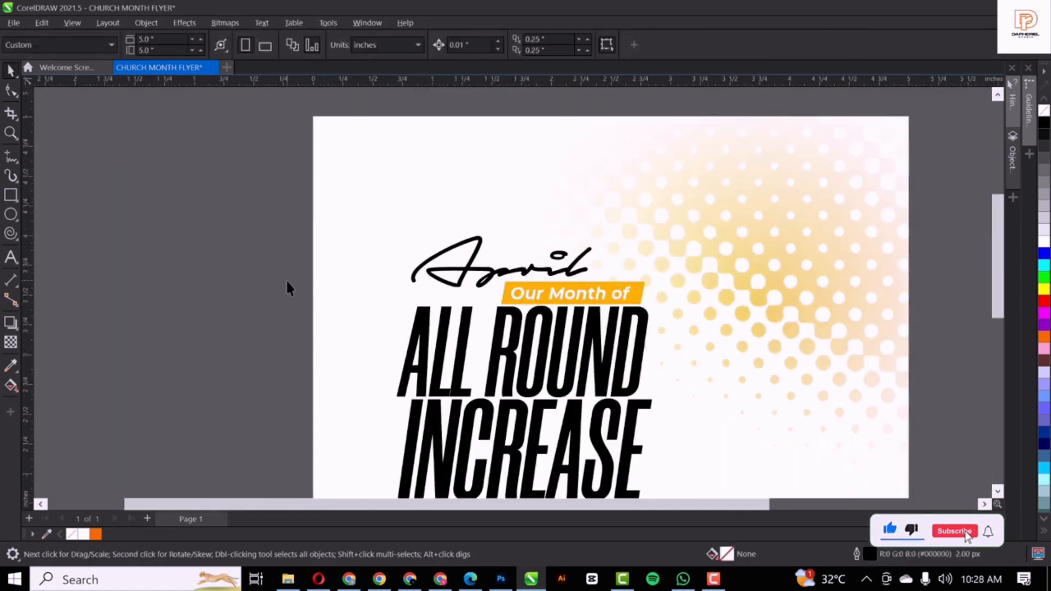
pyautogui.scroll(-1, 286, 283)
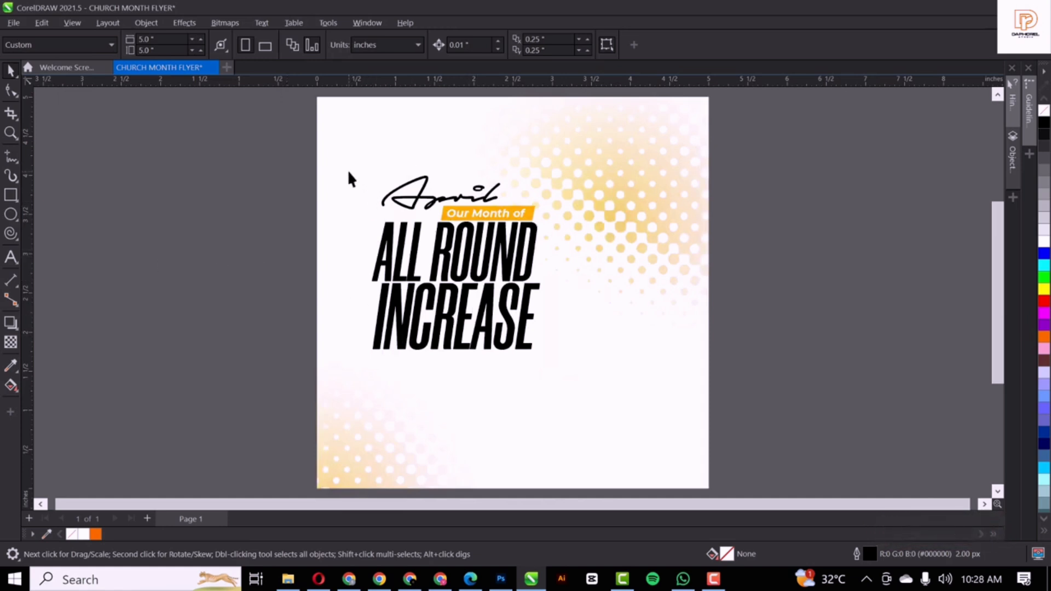
pyautogui.moveTo(273, 159); pyautogui.dragTo(558, 362)
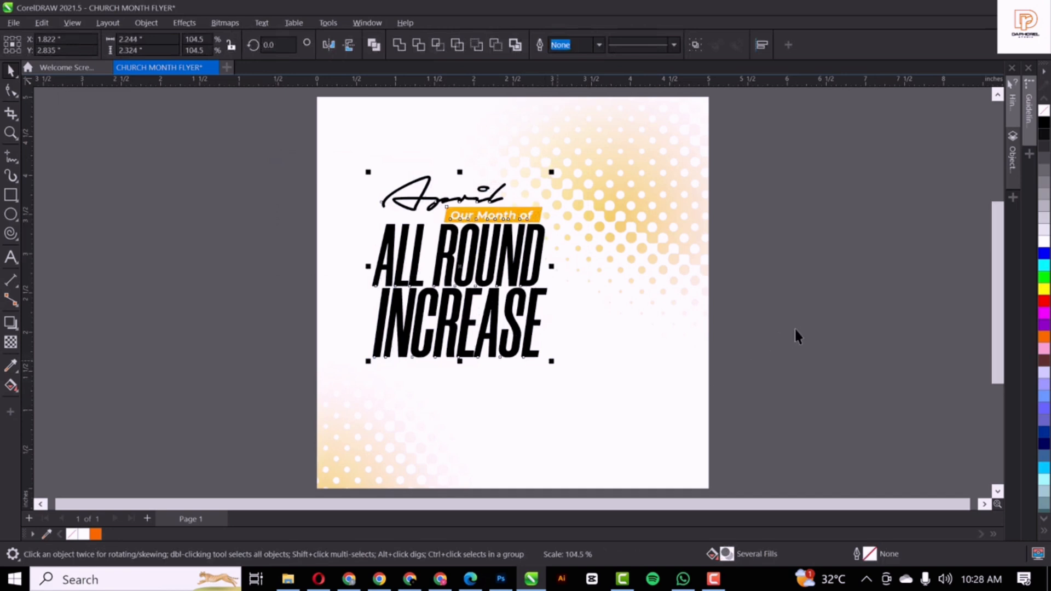
pyautogui.click(291, 242)
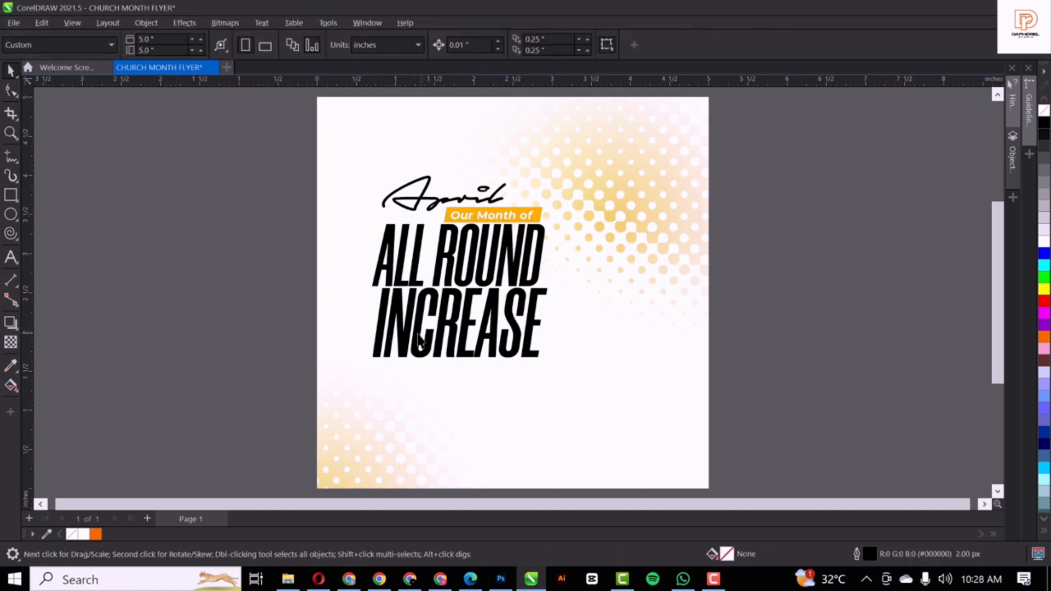
# Type 'Psalms 105:24' below the heading, set it in Morganite, and move it under INCREASE
pyautogui.click(11, 258)
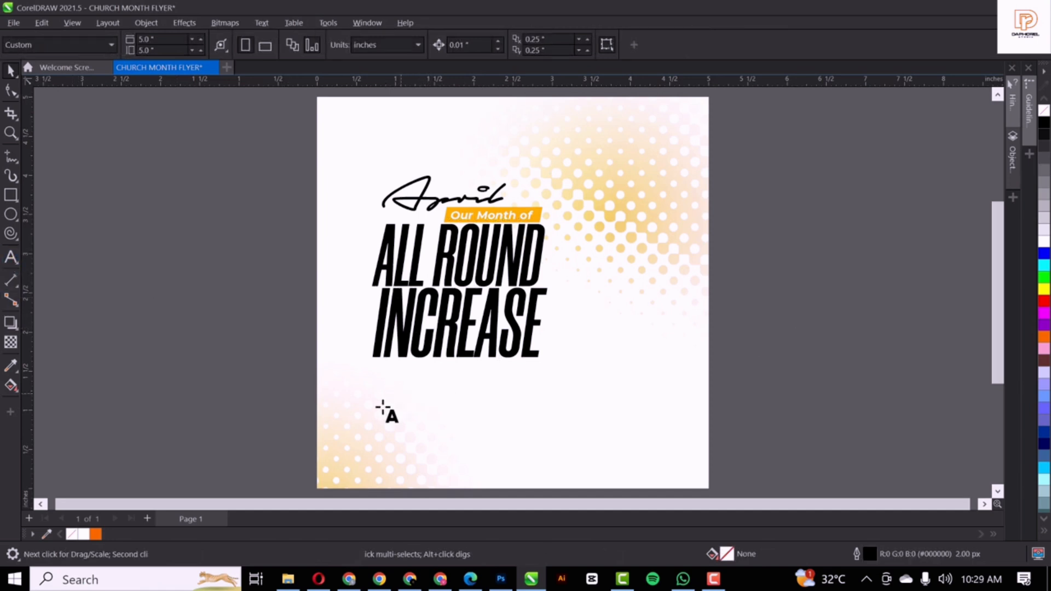
pyautogui.click(389, 483)
pyautogui.write('P')
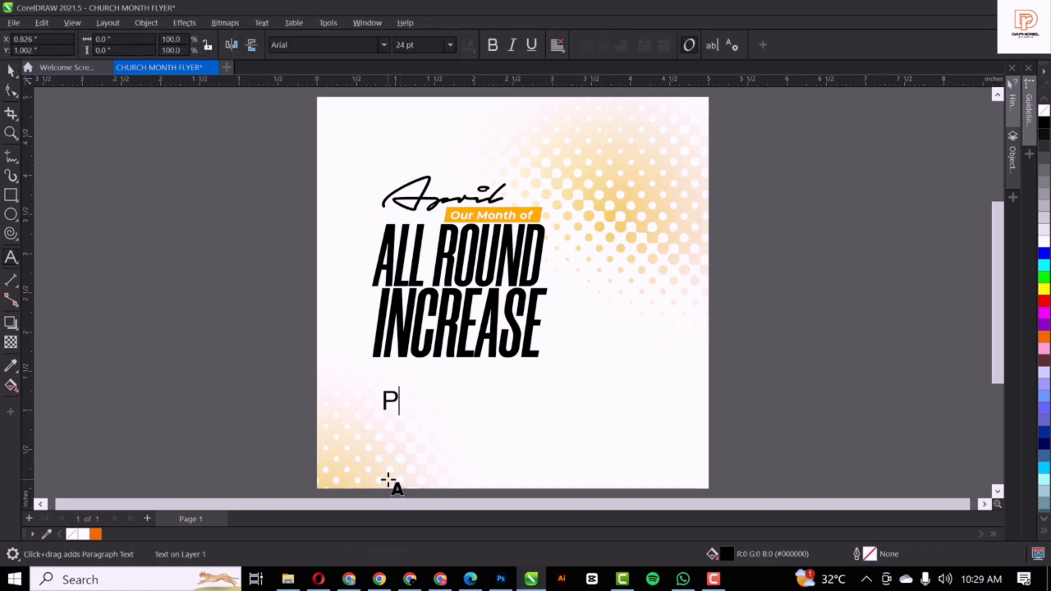
pyautogui.write('salms')
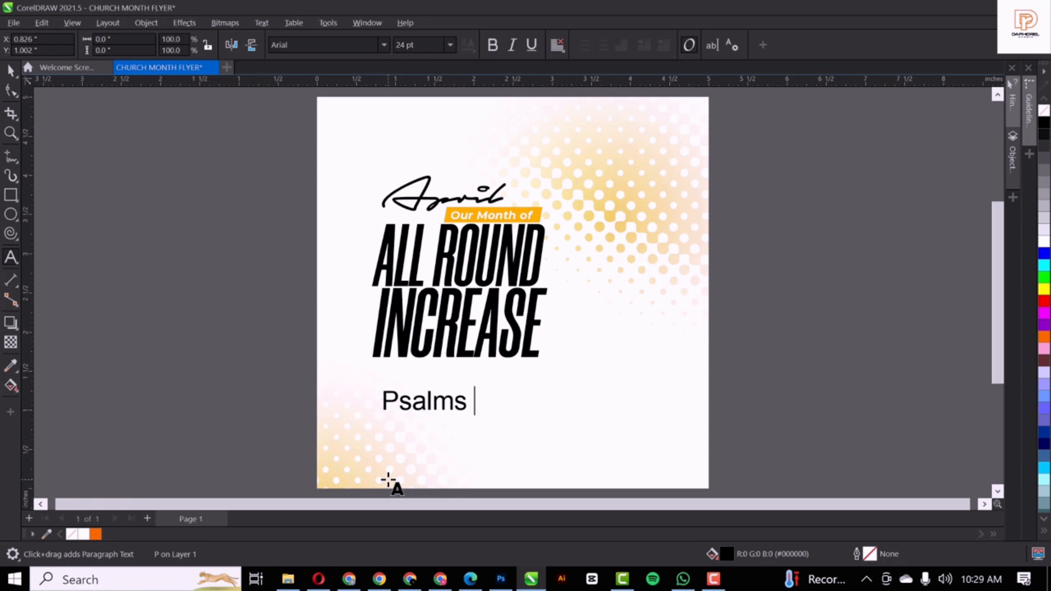
pyautogui.write('105:')
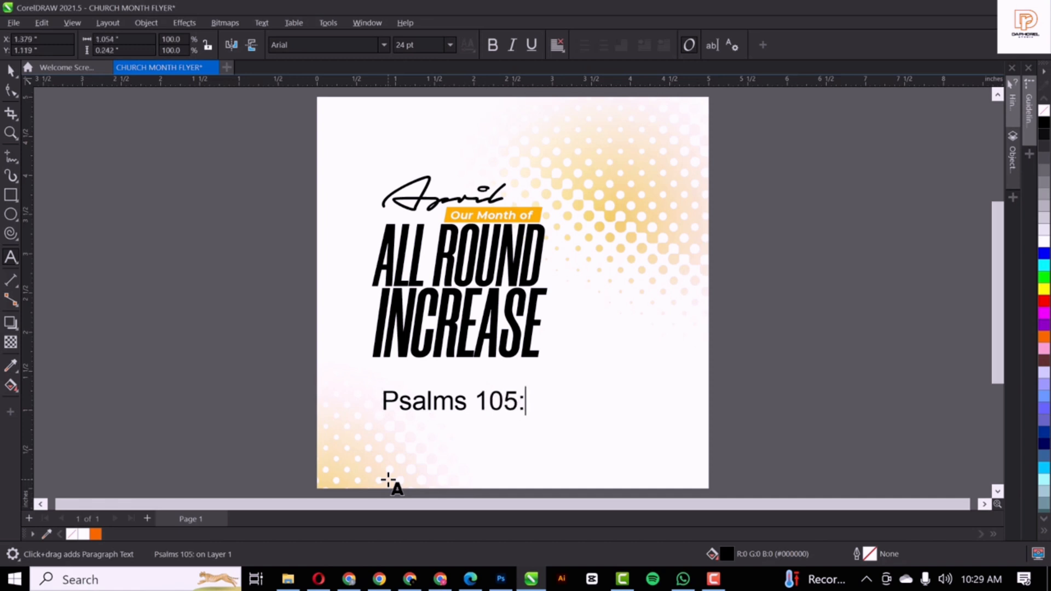
pyautogui.write('24')
pyautogui.click(385, 44)
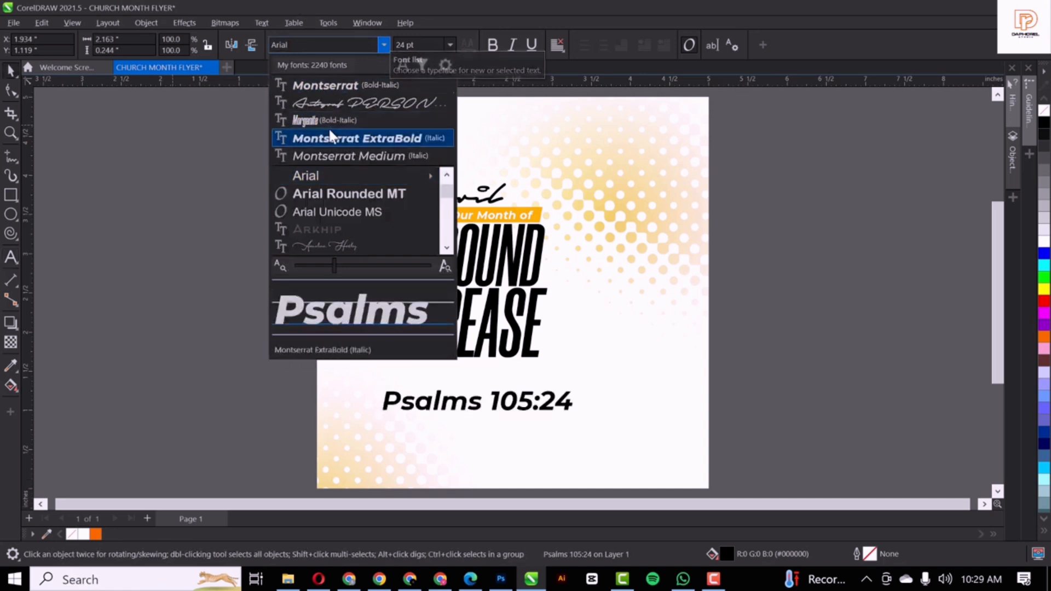
pyautogui.click(322, 120)
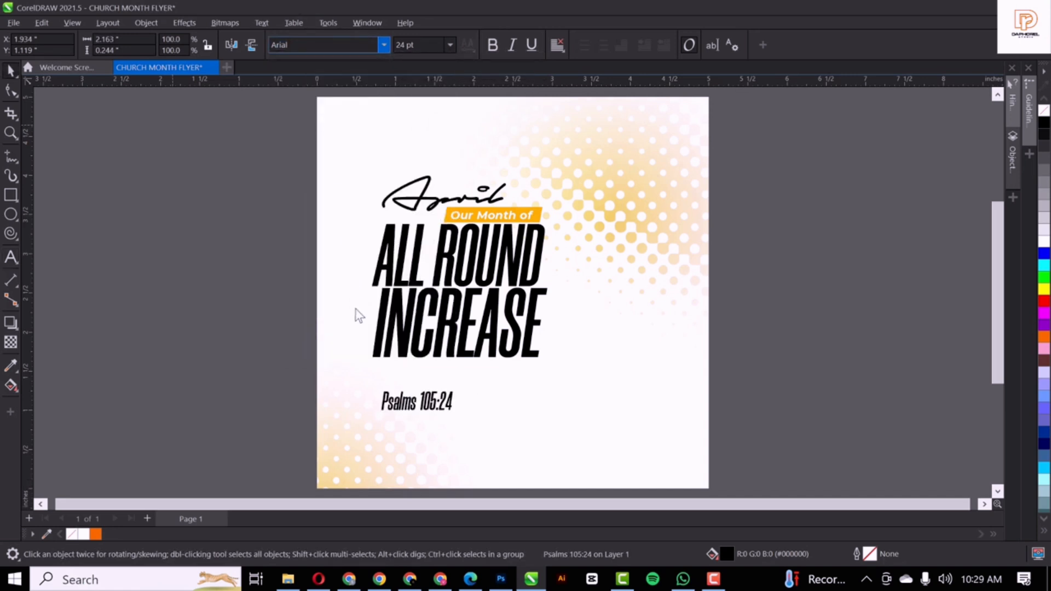
pyautogui.moveTo(423, 405)
pyautogui.mouseDown()
pyautogui.moveTo(426, 417)
pyautogui.moveTo(419, 394)
pyautogui.mouseUp()
pyautogui.scroll(3, 421, 390)
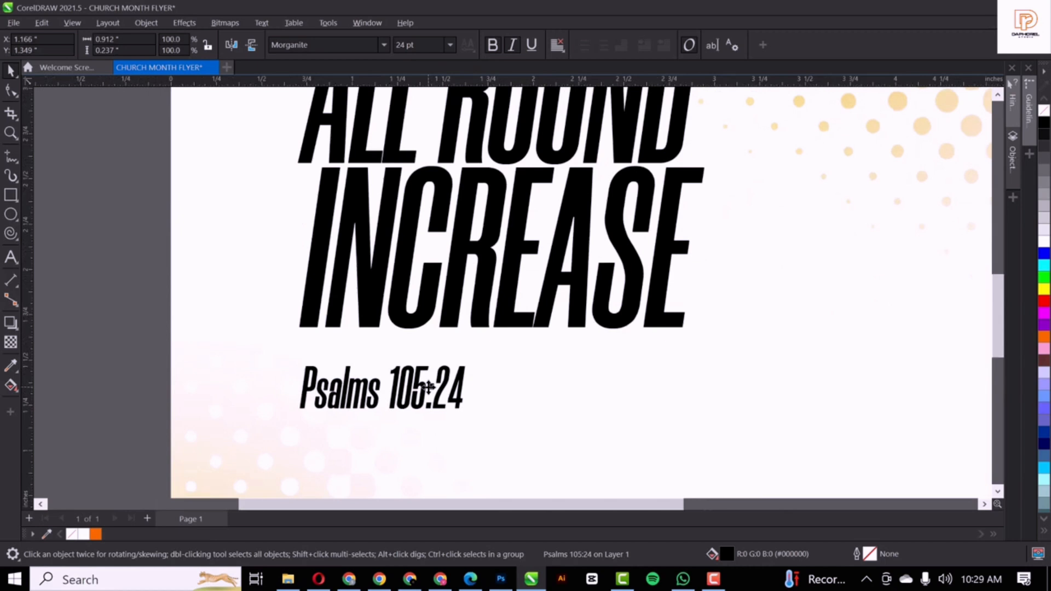
pyautogui.scroll(-4, 429, 386)
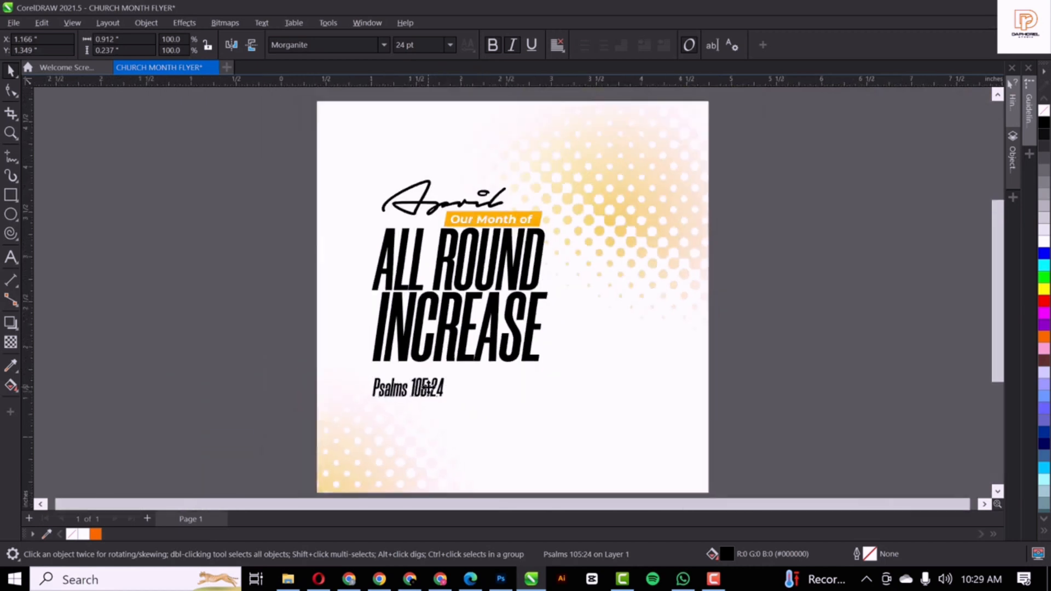
# Move the copied 'Our Month of' text below Psalms 105:24, remove bold, and shrink it to about 84%
pyautogui.click(492, 224)
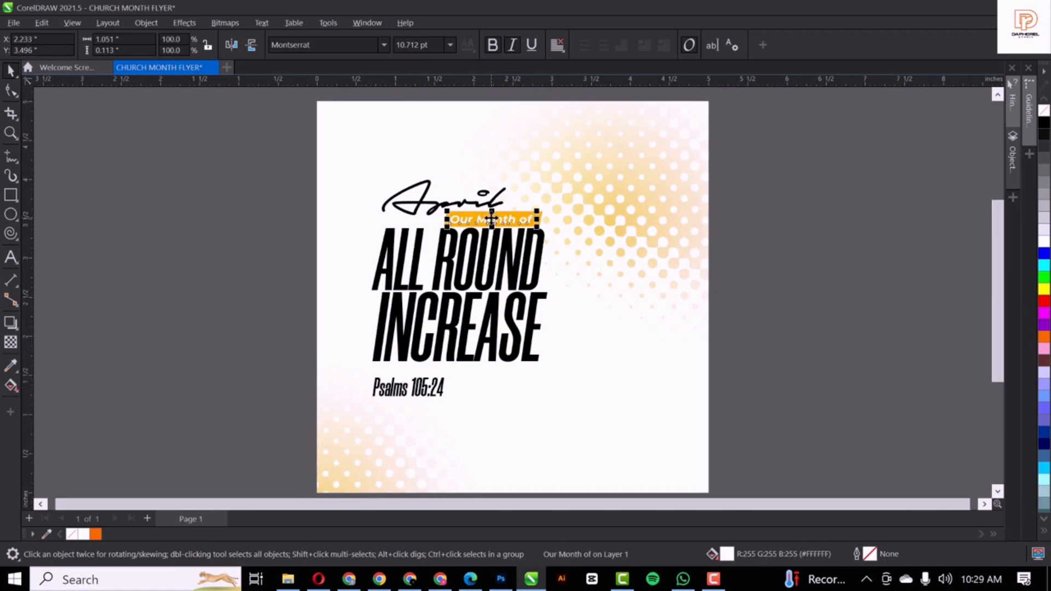
pyautogui.moveTo(492, 219); pyautogui.dragTo(414, 405)
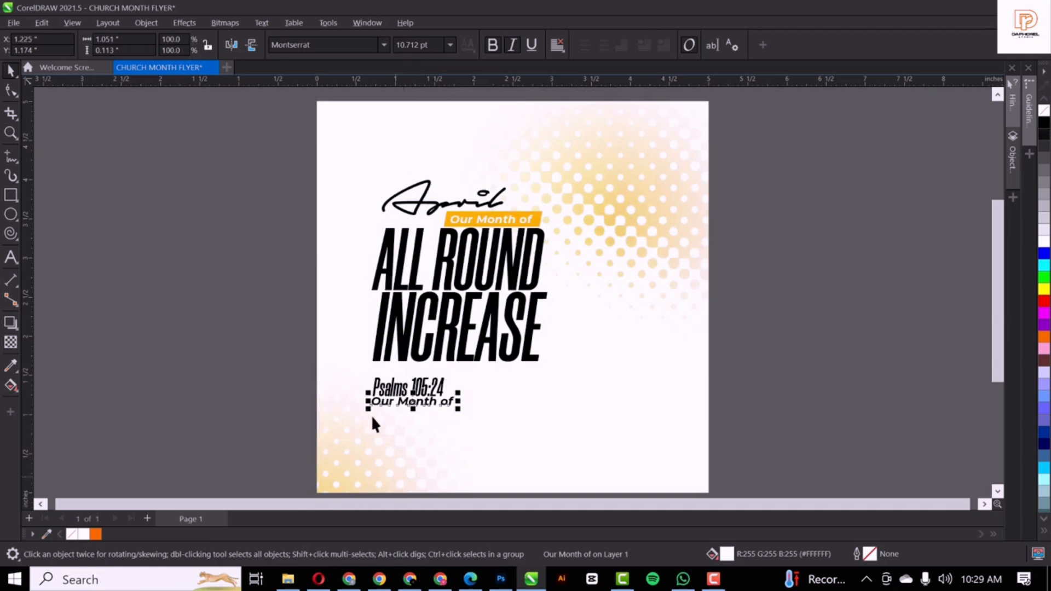
pyautogui.scroll(2, 408, 405)
pyautogui.scroll(4, 409, 405)
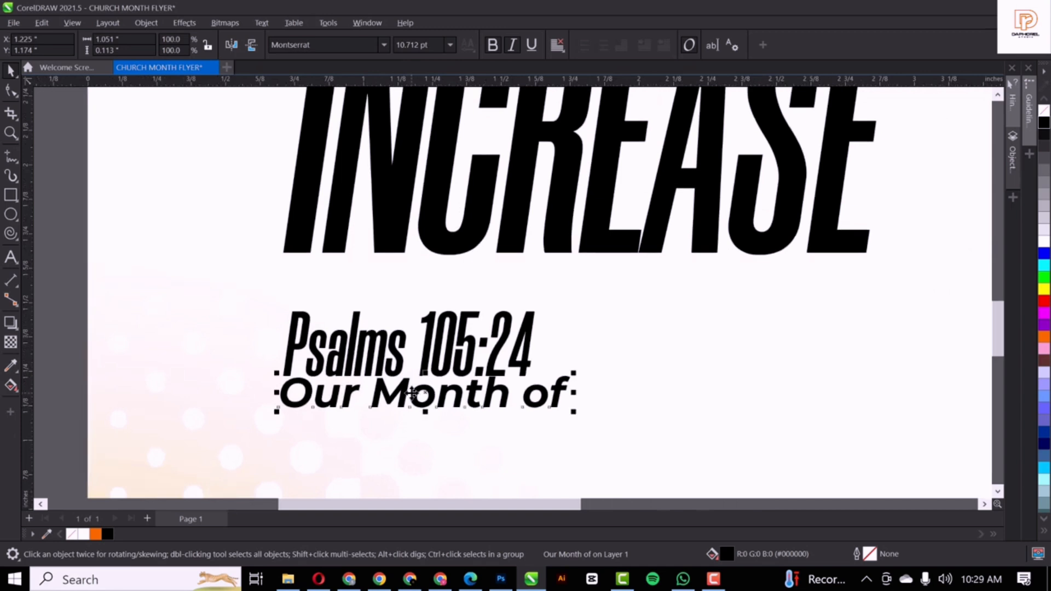
pyautogui.moveTo(413, 394); pyautogui.dragTo(412, 408)
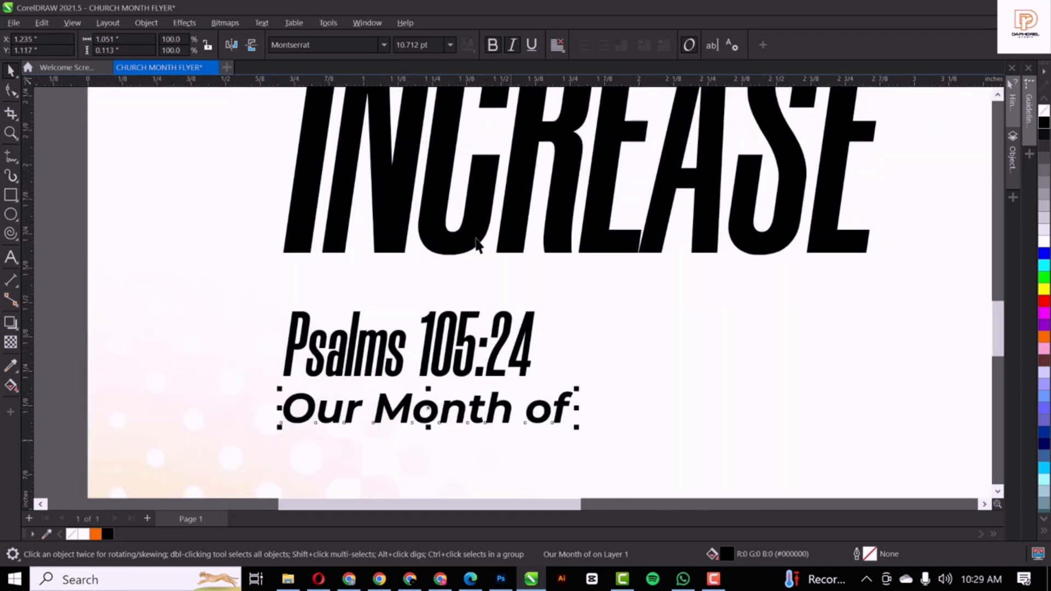
pyautogui.click(493, 44)
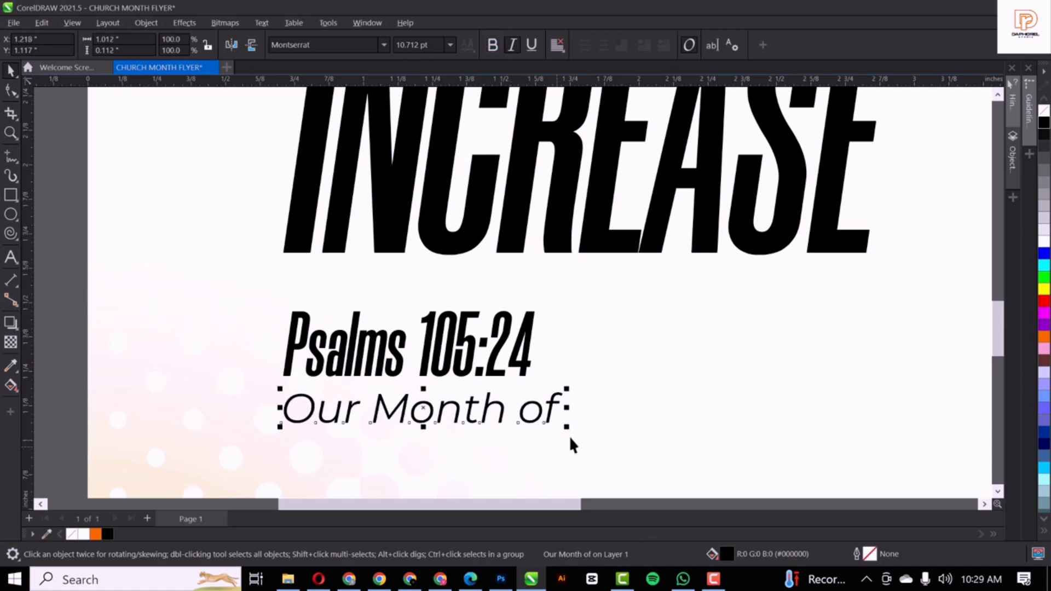
pyautogui.moveTo(568, 428); pyautogui.dragTo(523, 429)
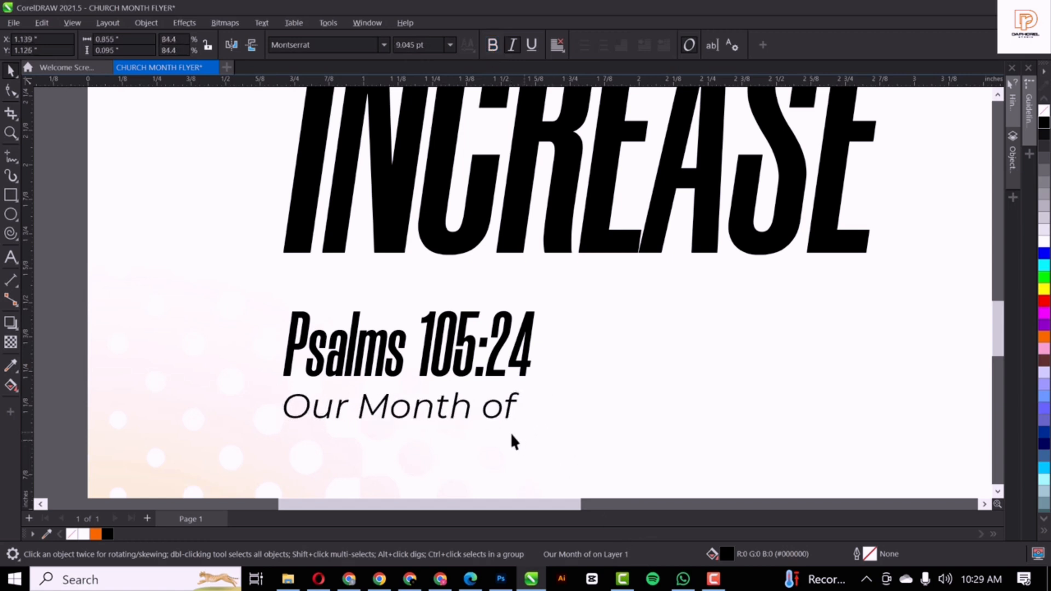
# Replace its text with 'He increased His people' and 'greatly, And made them' on two lines
pyautogui.doubleClick(451, 411)
pyautogui.hotkey('ctrl', 'a')
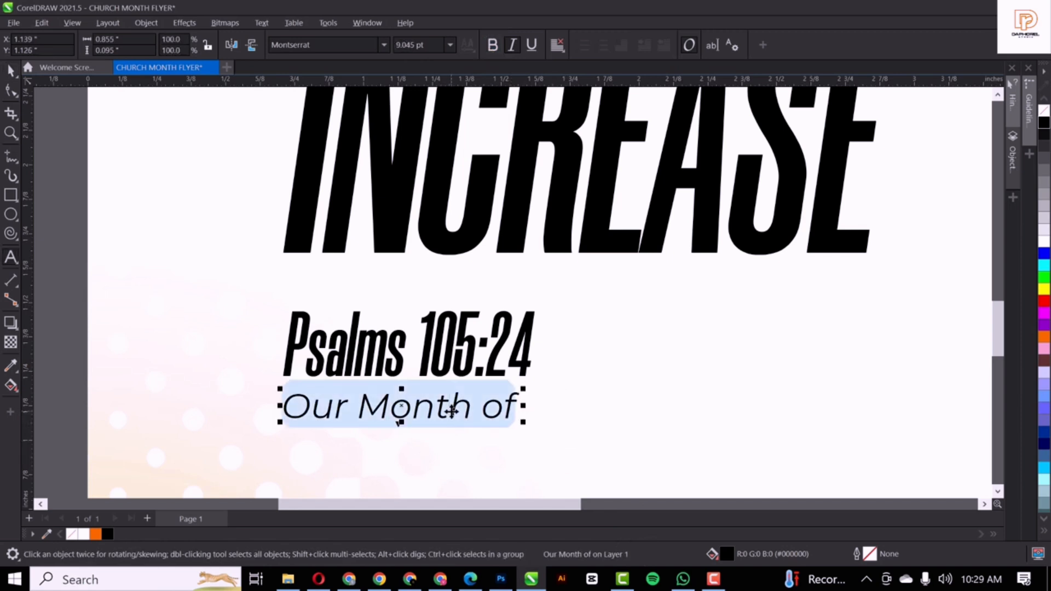
pyautogui.write('H')
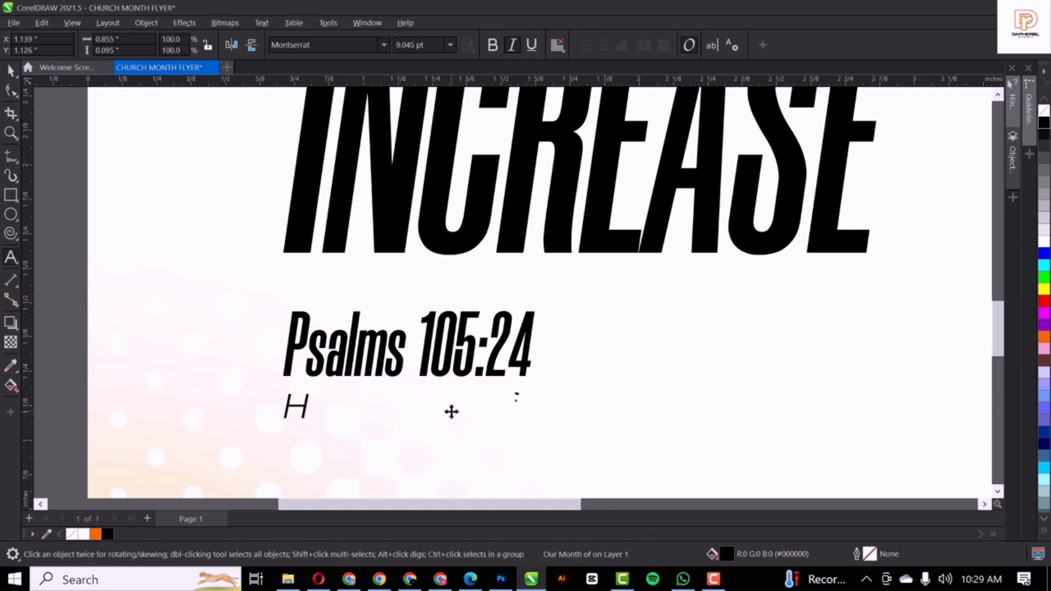
pyautogui.write('e i')
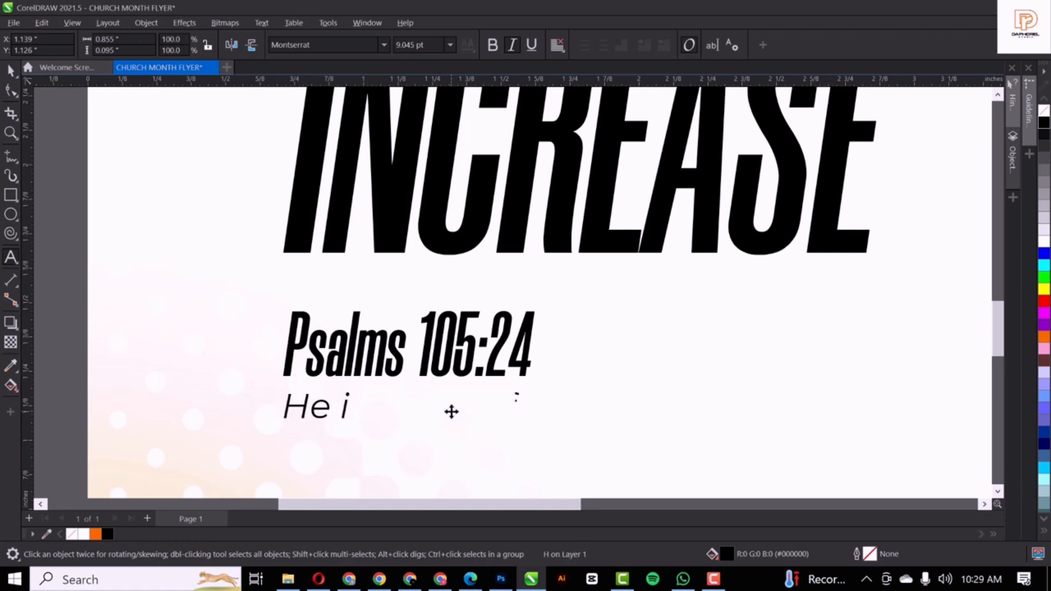
pyautogui.write('ncreased')
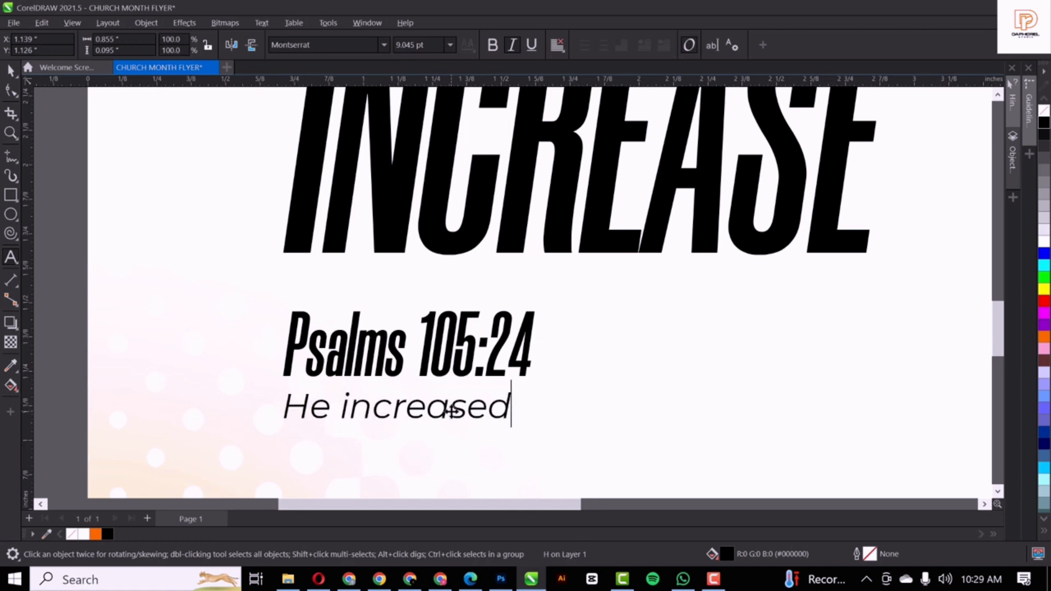
pyautogui.write(' Hi')
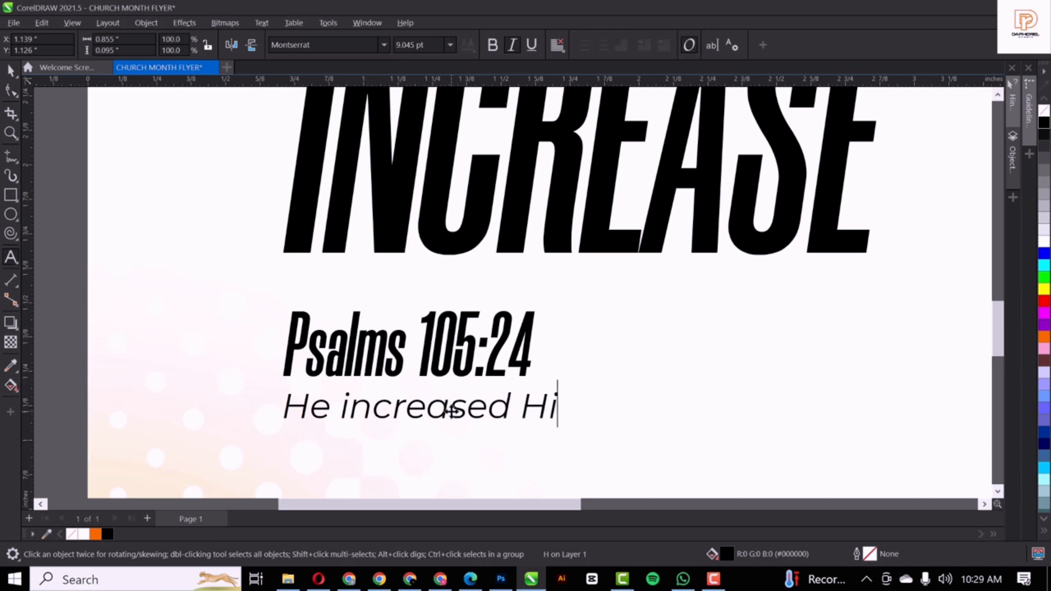
pyautogui.write('s peopel')
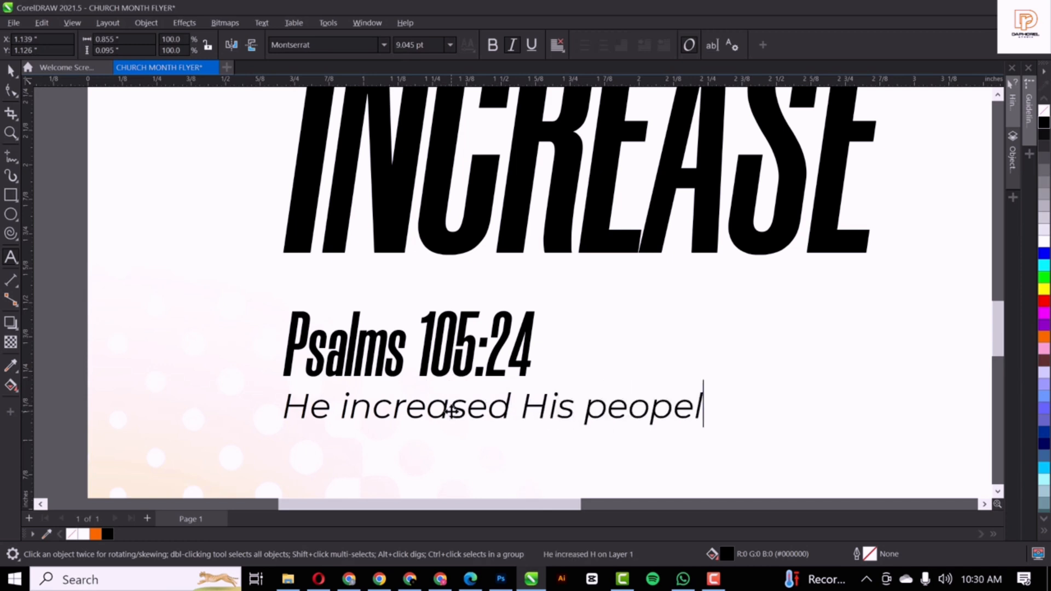
pyautogui.press('BackSpace')
pyautogui.press('BackSpace')
pyautogui.write('le')
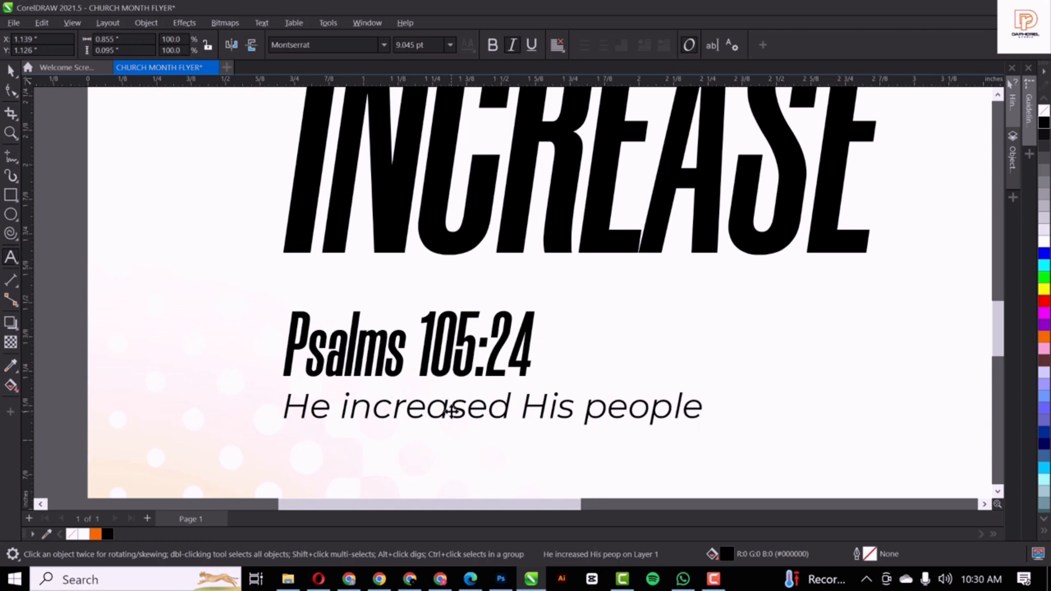
pyautogui.press('Return')
pyautogui.write('greatly')
pyautogui.press('Escape')
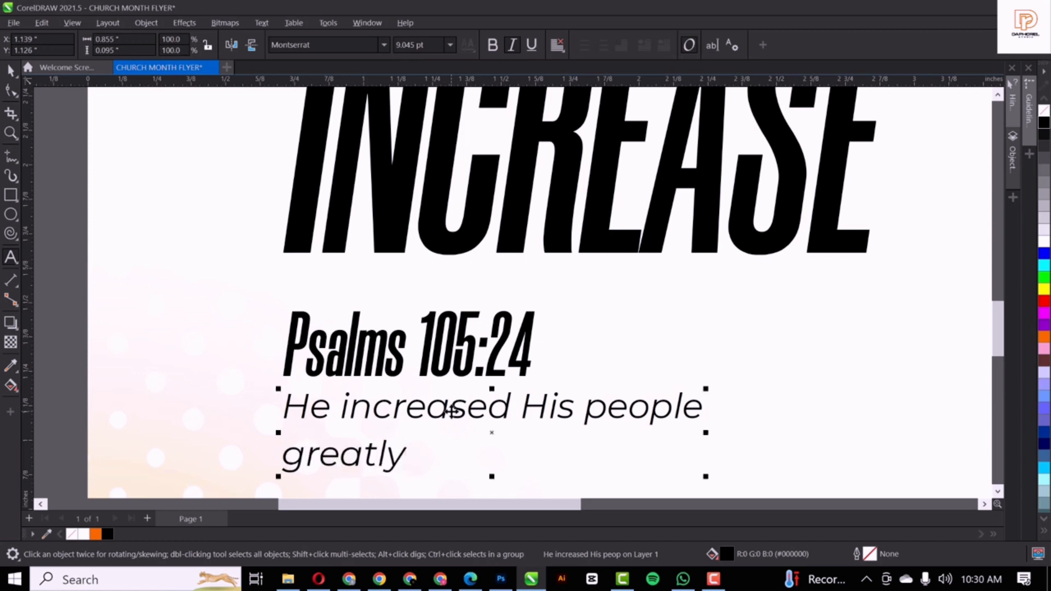
pyautogui.write(', And')
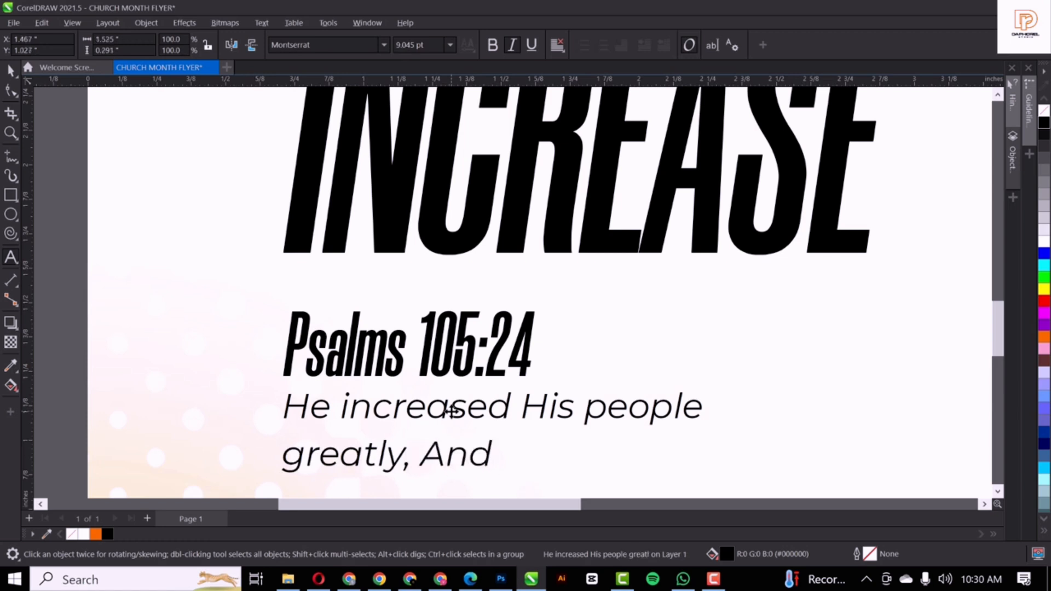
pyautogui.write(' made them')
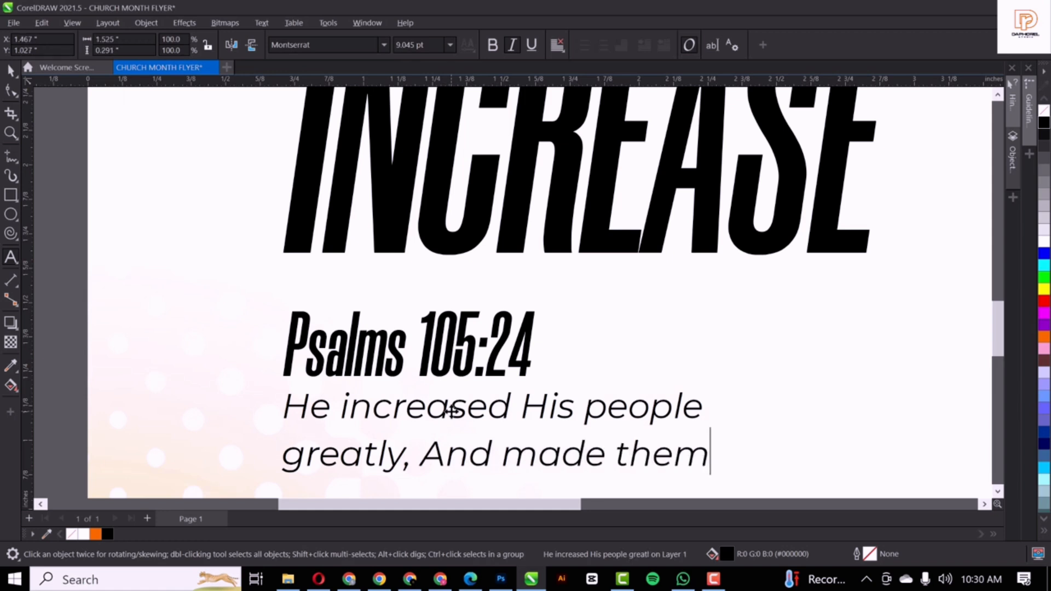
# Add the third verse line 'stronger than their enemies' and finish editing
pyautogui.press('Return')
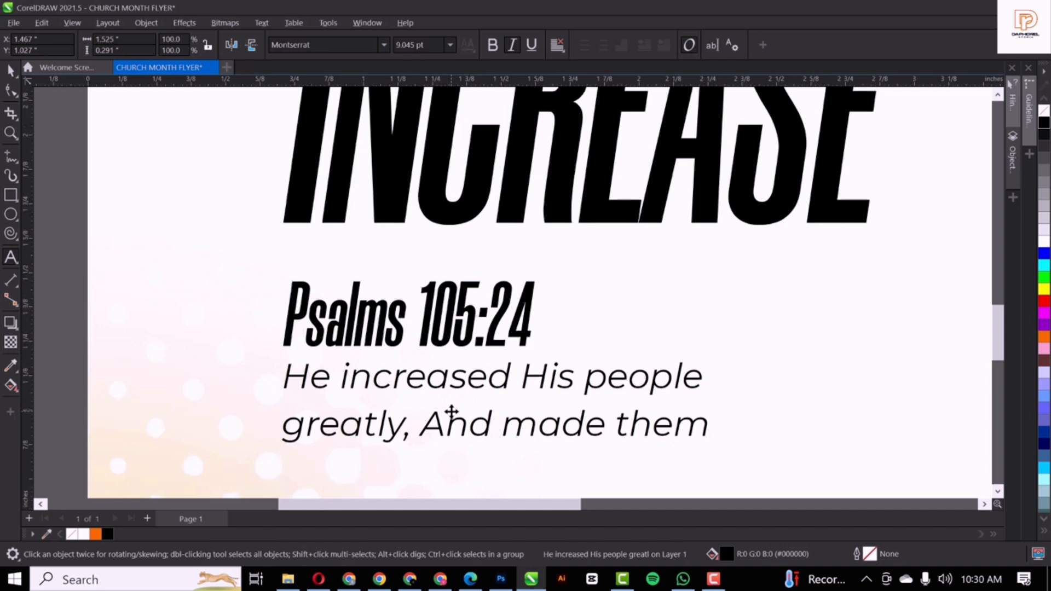
pyautogui.write('stroger')
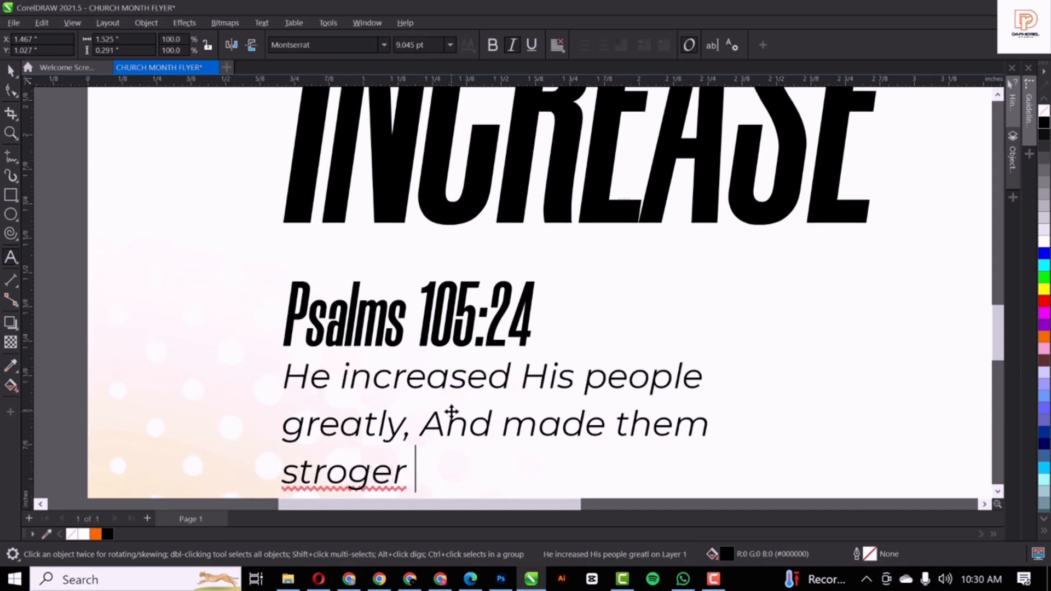
pyautogui.press('BackSpace')
pyautogui.press('BackSpace')
pyautogui.press('BackSpace')
pyautogui.press('BackSpace')
pyautogui.write('n')
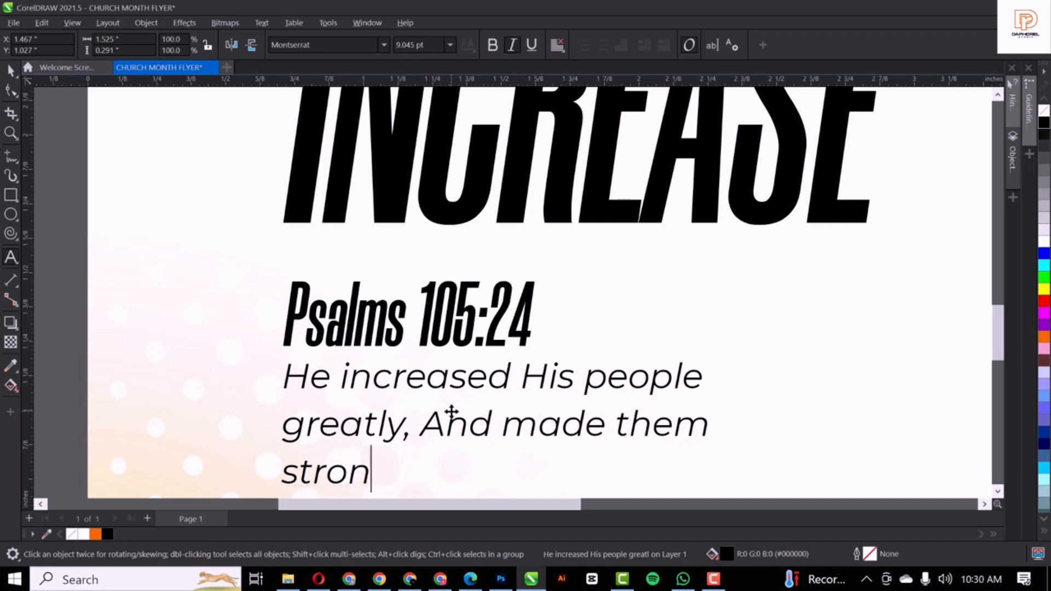
pyautogui.write('ger than ')
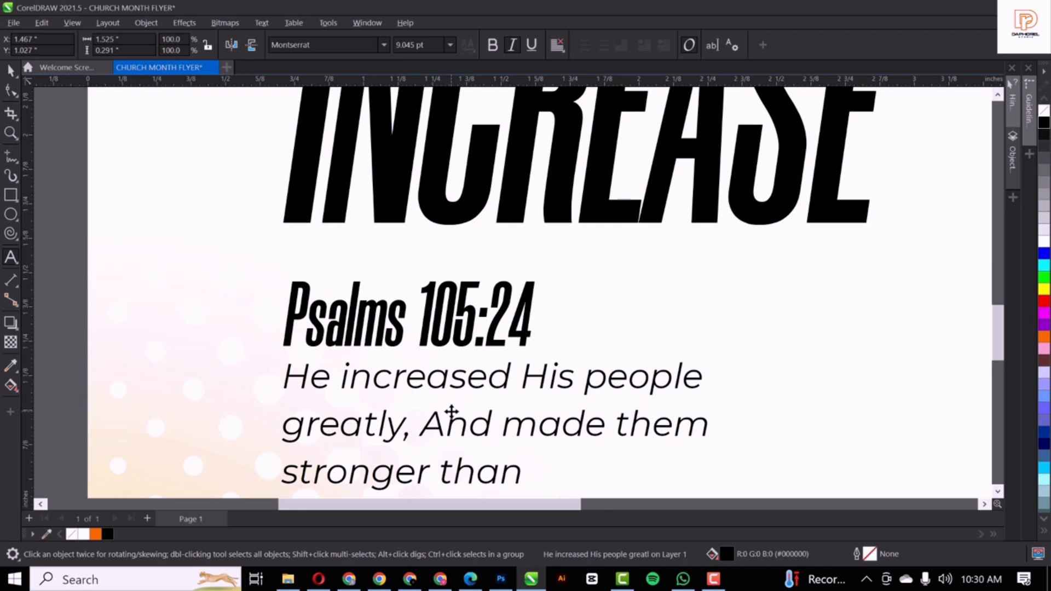
pyautogui.write('their')
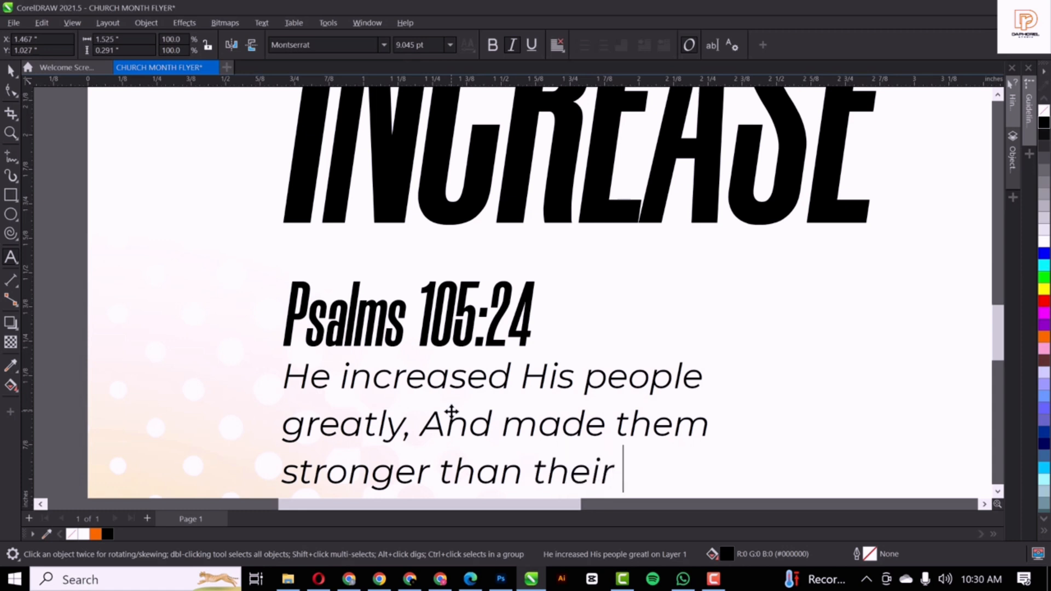
pyautogui.write(' en')
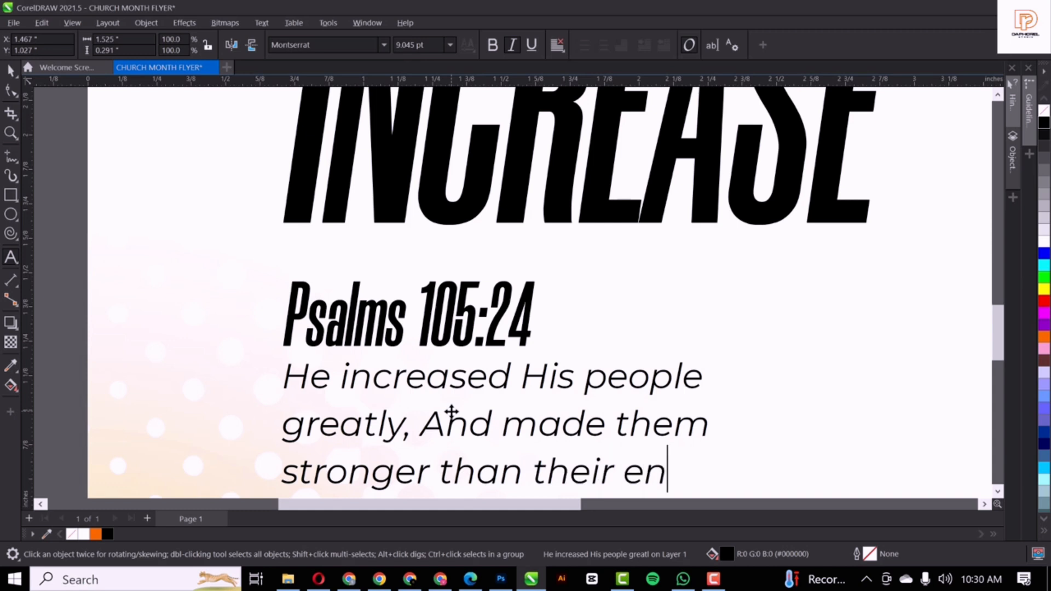
pyautogui.write('emies')
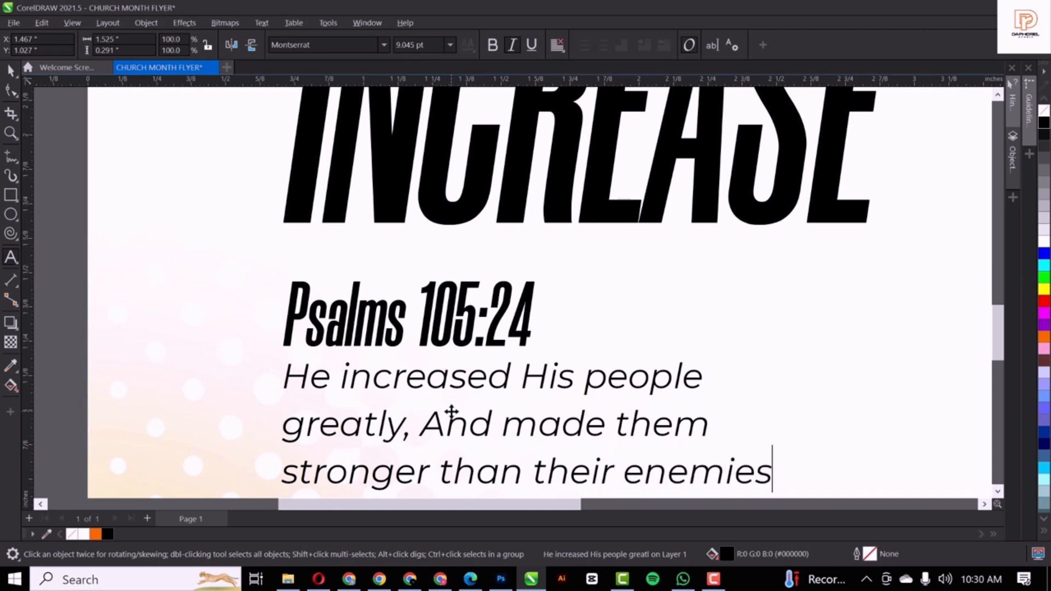
pyautogui.press('Escape')
pyautogui.hotkey('ctrl', 'space')
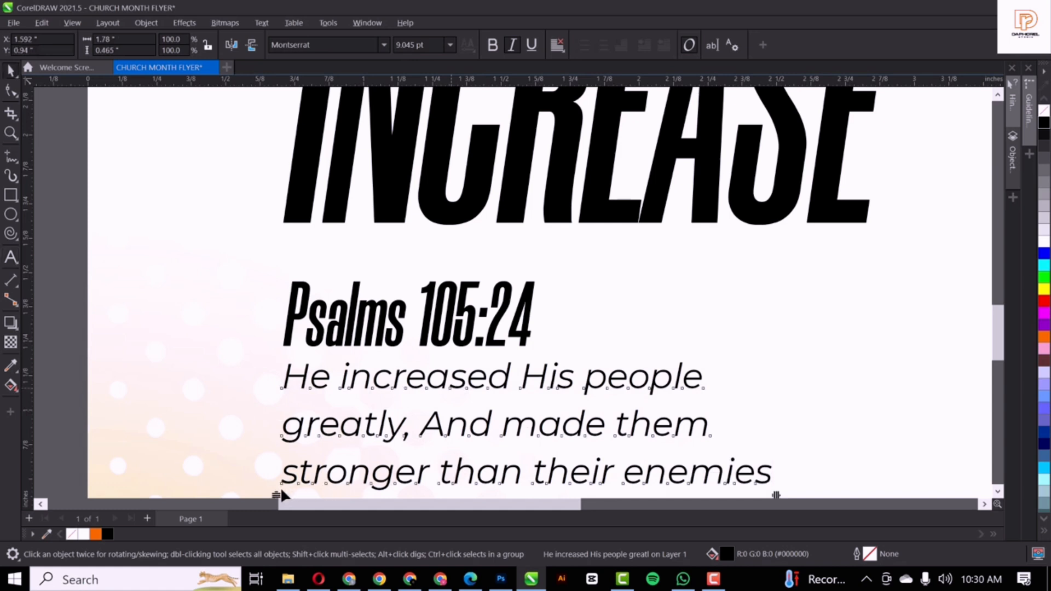
# Tighten the verse's line spacing and letter spacing
pyautogui.moveTo(280, 494); pyautogui.dragTo(283, 459)
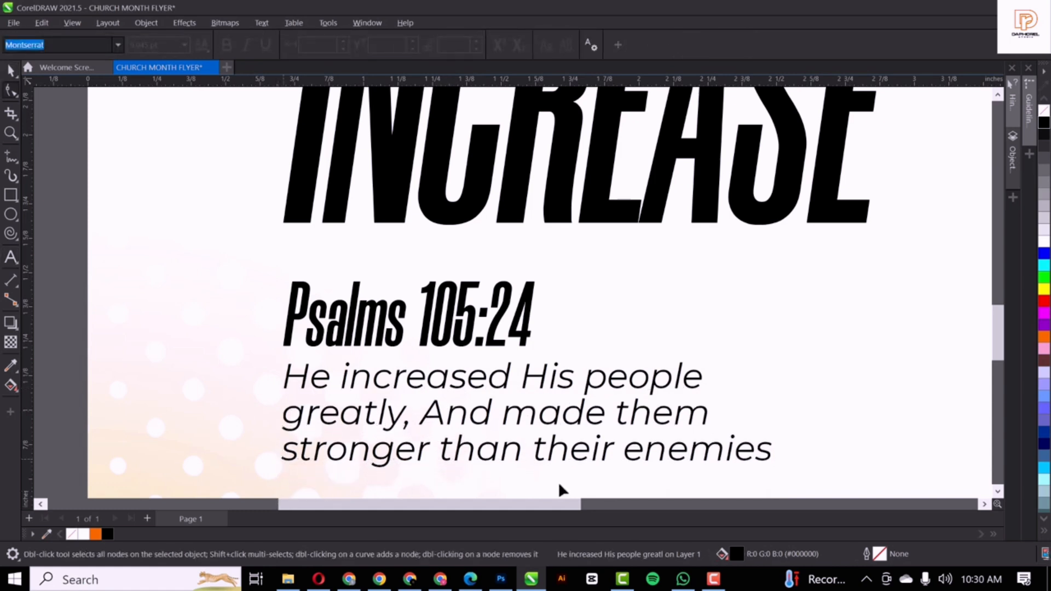
pyautogui.moveTo(776, 472); pyautogui.dragTo(741, 469)
pyautogui.press('space')
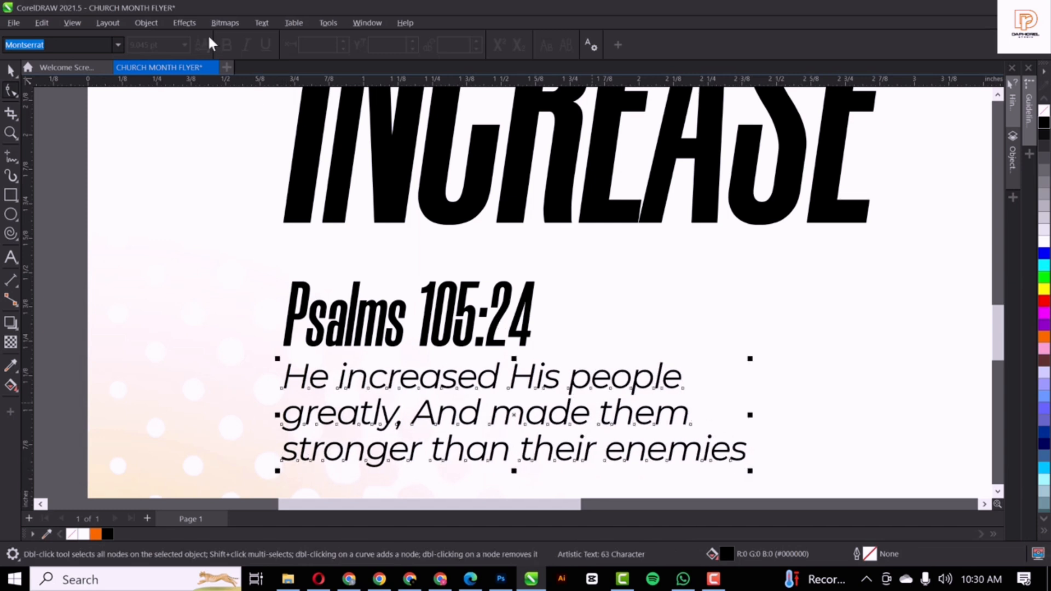
# Set the verse in Montserrat Medium Italic and zoom to show the whole flyer page
pyautogui.click(384, 43)
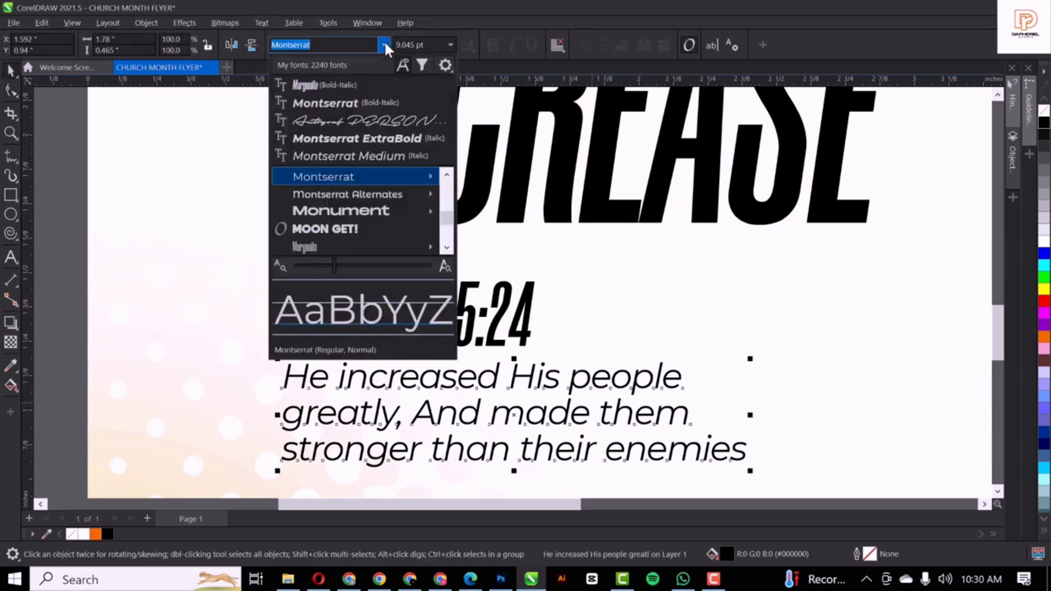
pyautogui.moveTo(376, 173)
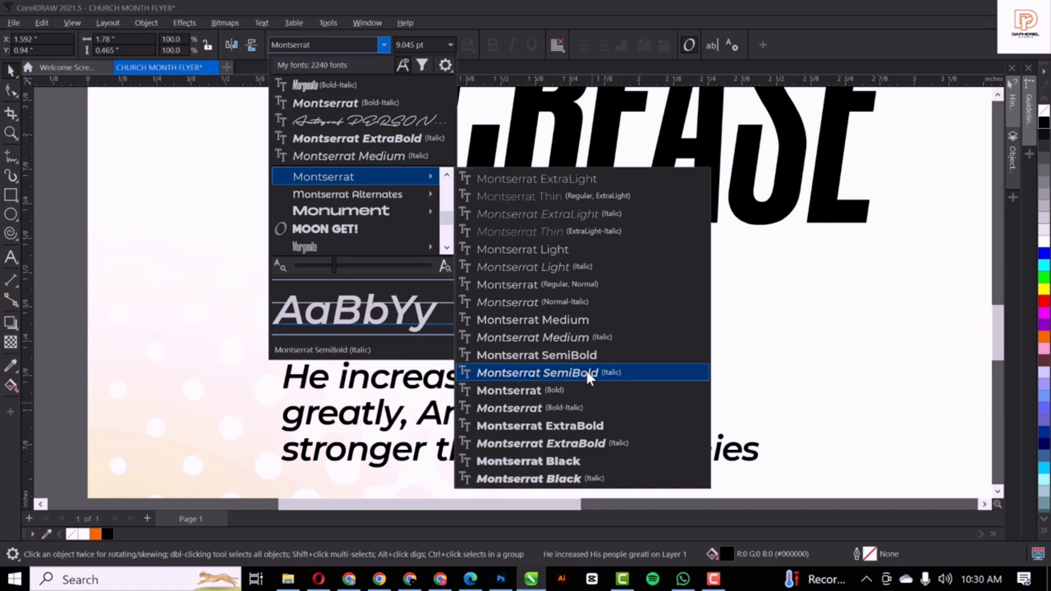
pyautogui.click(586, 337)
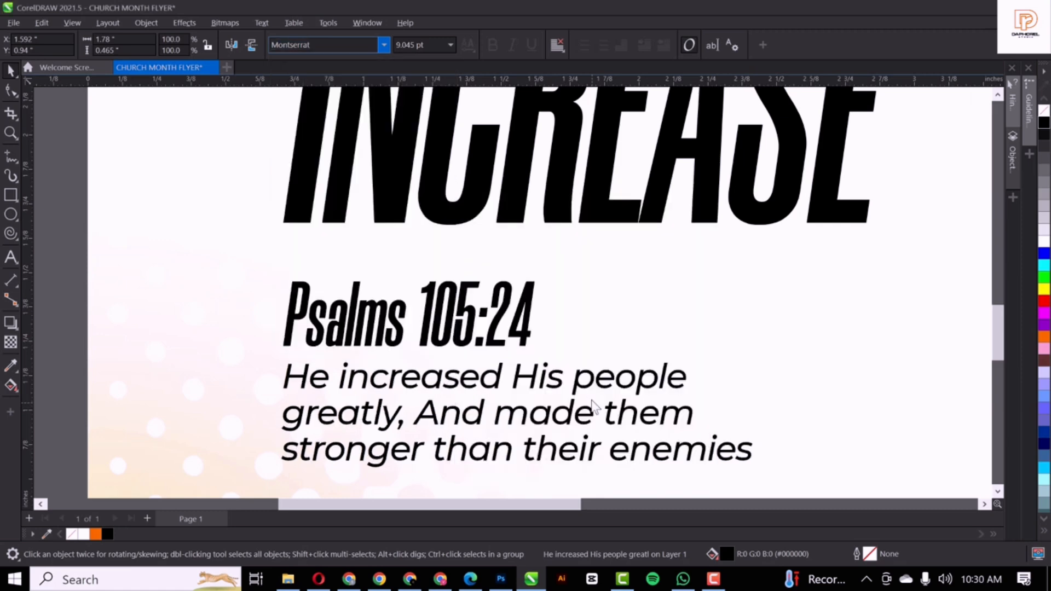
pyautogui.scroll(-3, 553, 331)
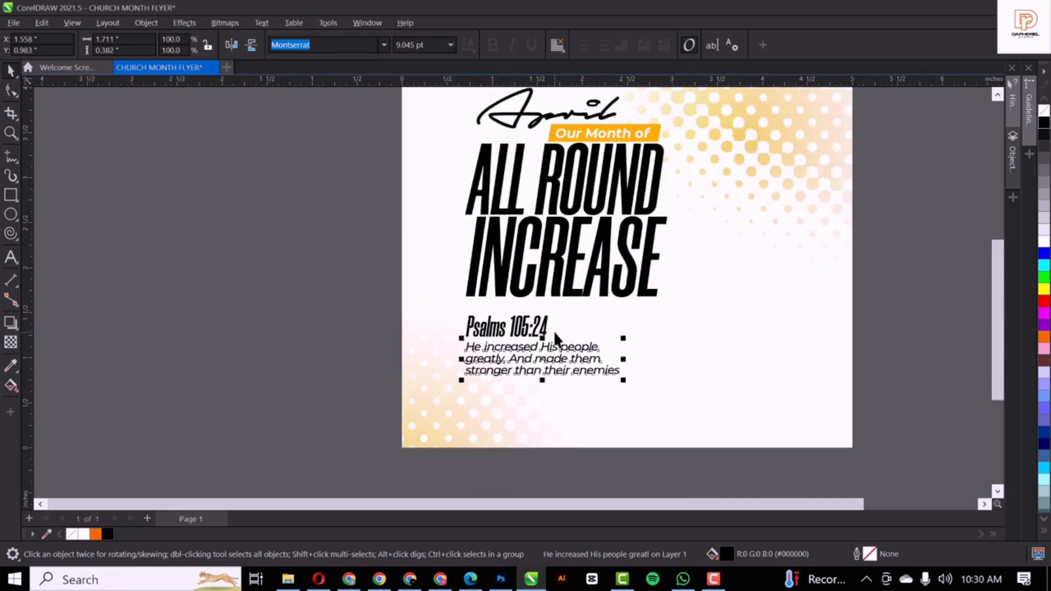
pyautogui.click(289, 340)
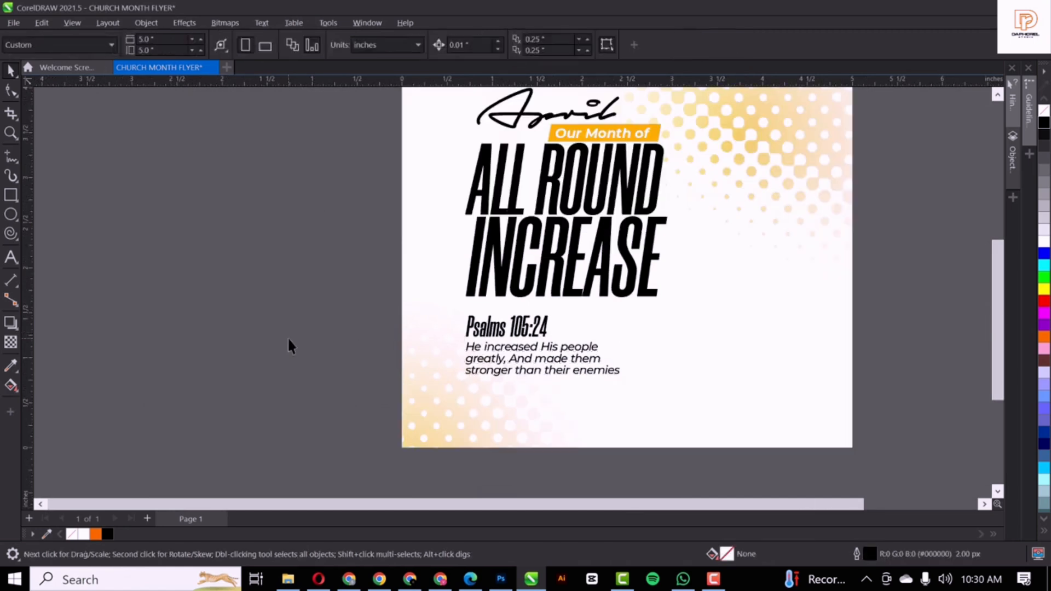
pyautogui.scroll(-4, 288, 340)
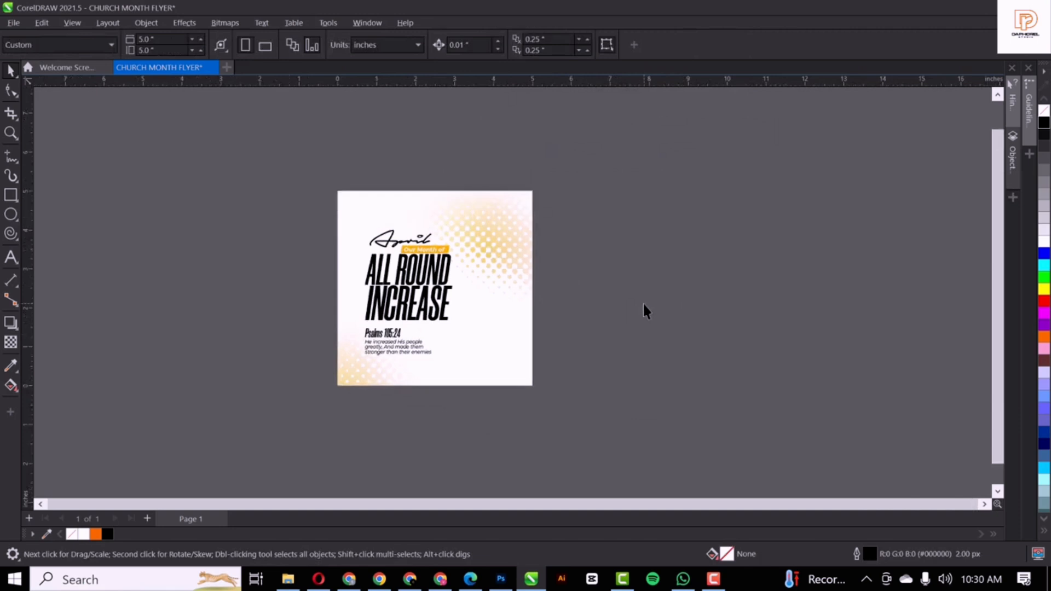
pyautogui.hotkey('shift', 'F4')
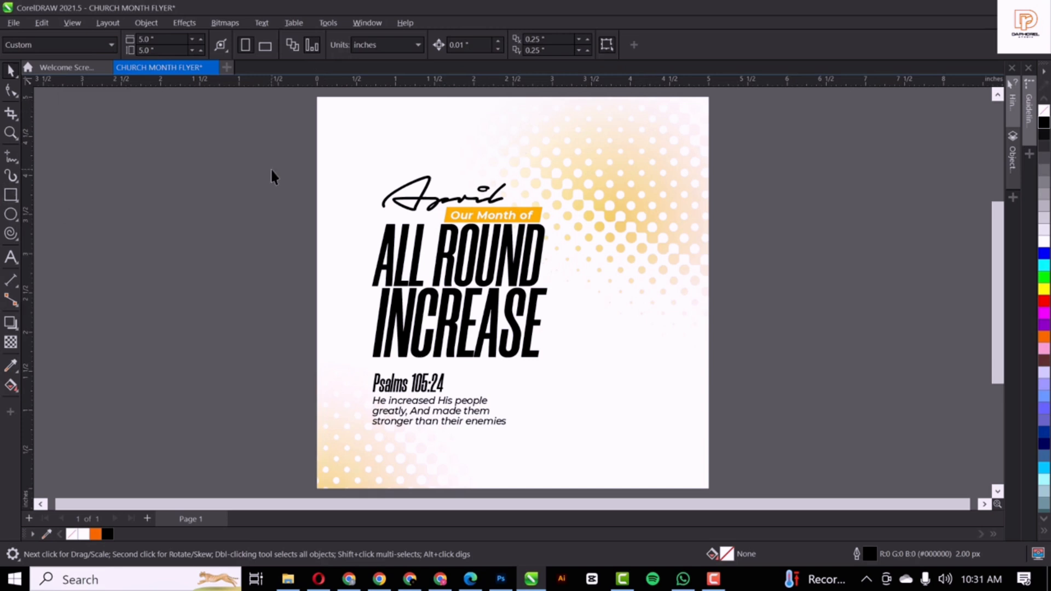
pyautogui.scroll(-1, 276, 171)
pyautogui.click(581, 207)
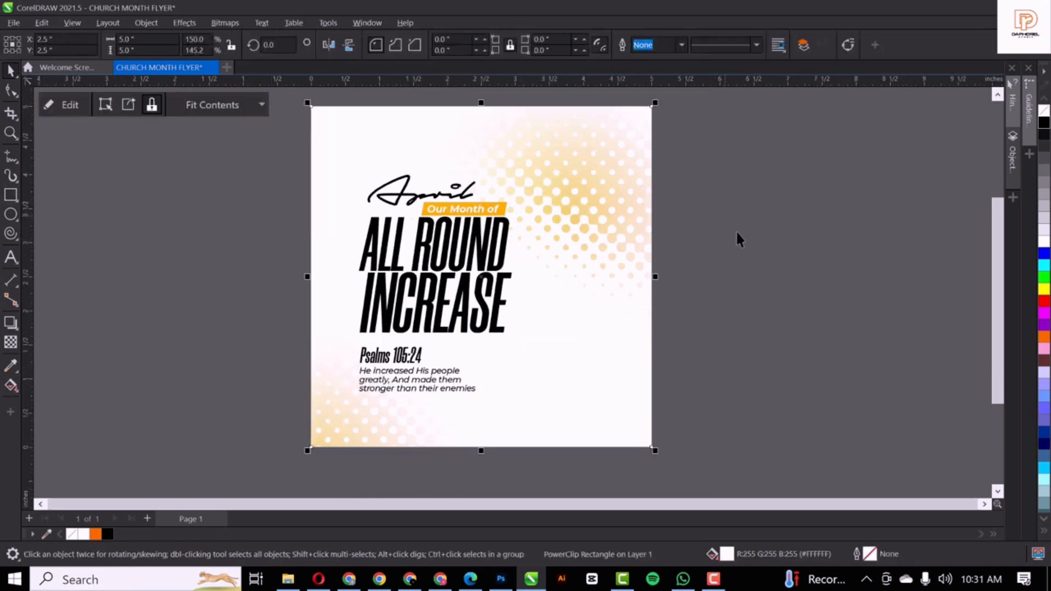
pyautogui.scroll(2, 361, 231)
pyautogui.click(375, 239)
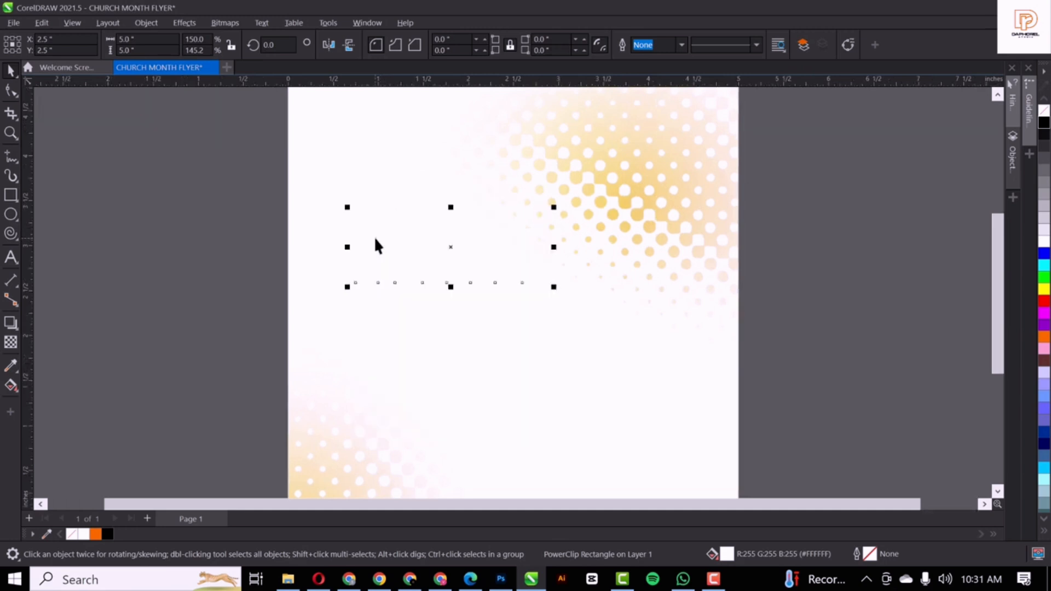
pyautogui.keyDown('shift'); pyautogui.click(421, 189); pyautogui.keyUp('shift')
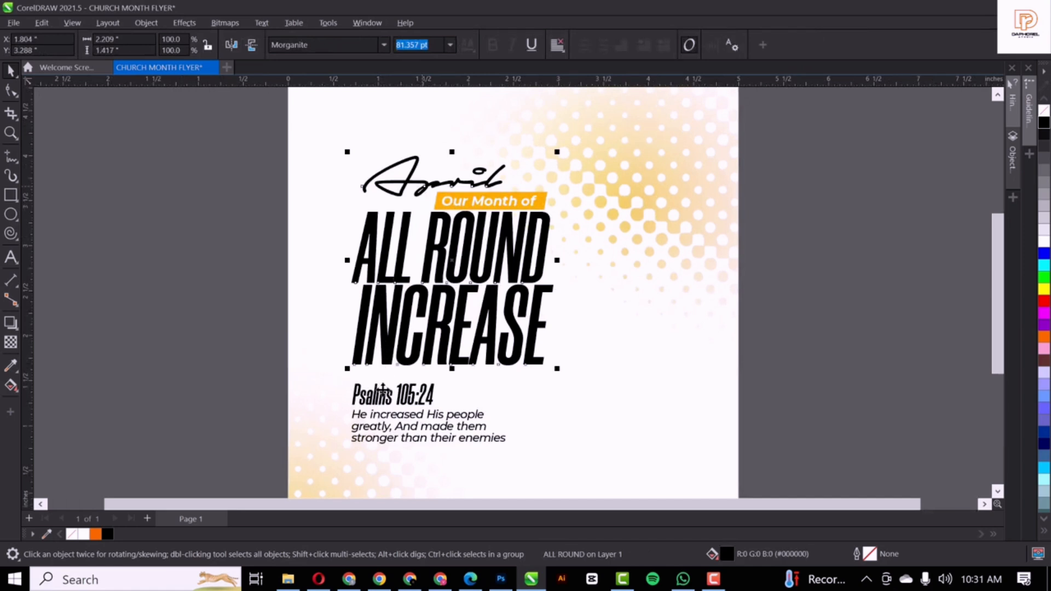
pyautogui.keyDown('shift'); pyautogui.click(385, 401); pyautogui.keyUp('shift')
pyautogui.keyDown('shift'); pyautogui.click(388, 420); pyautogui.keyUp('shift')
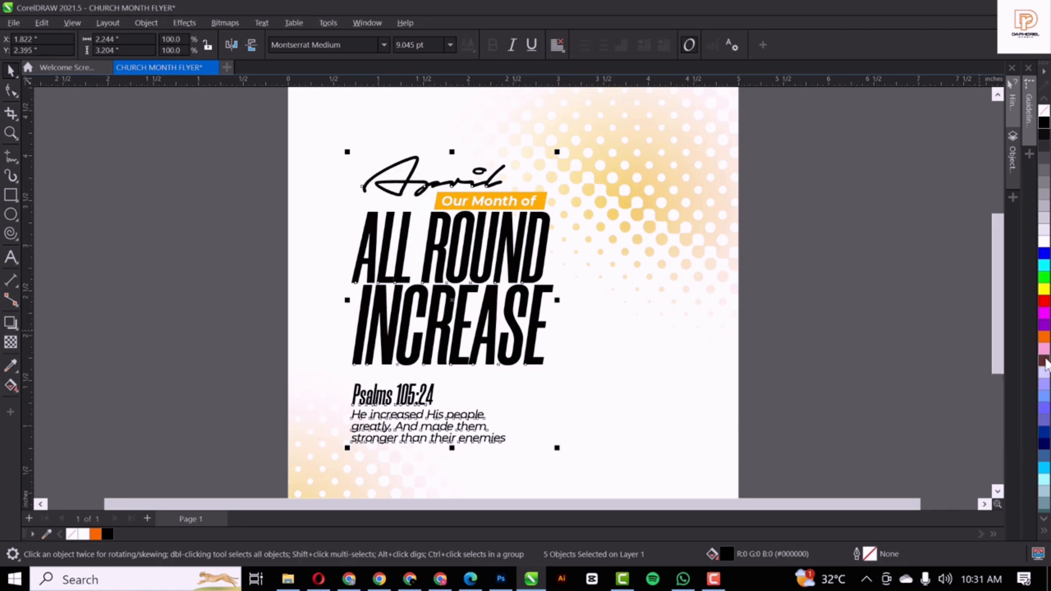
pyautogui.click(847, 212)
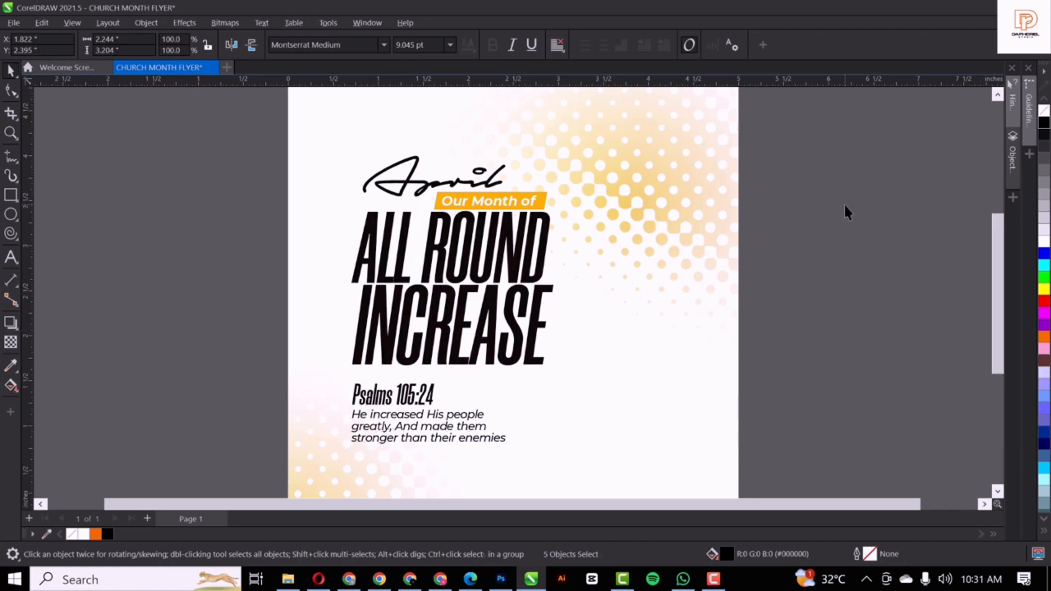
pyautogui.scroll(-3, 519, 307)
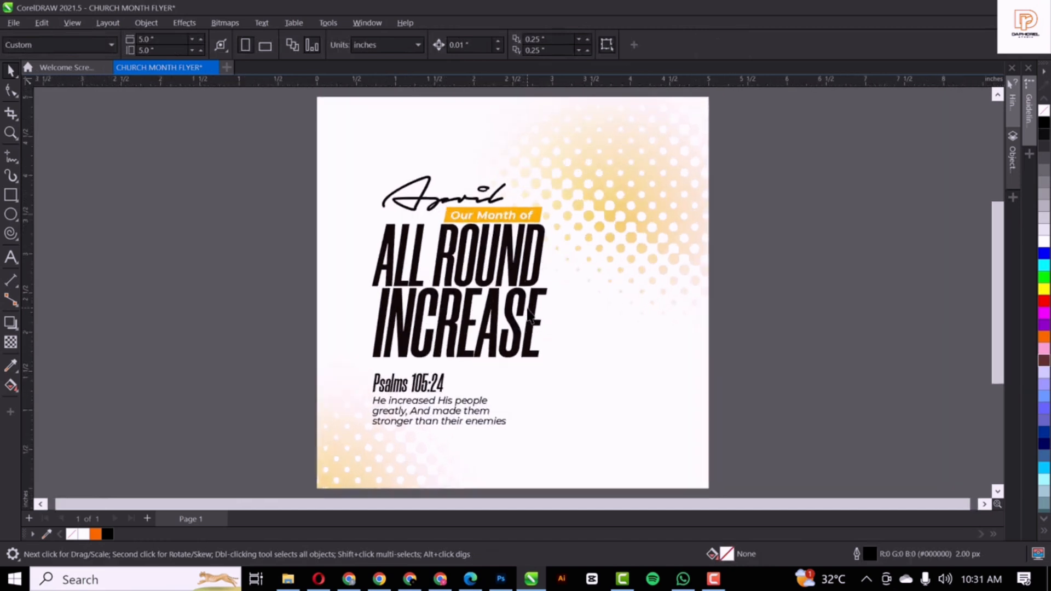
pyautogui.scroll(1, 529, 315)
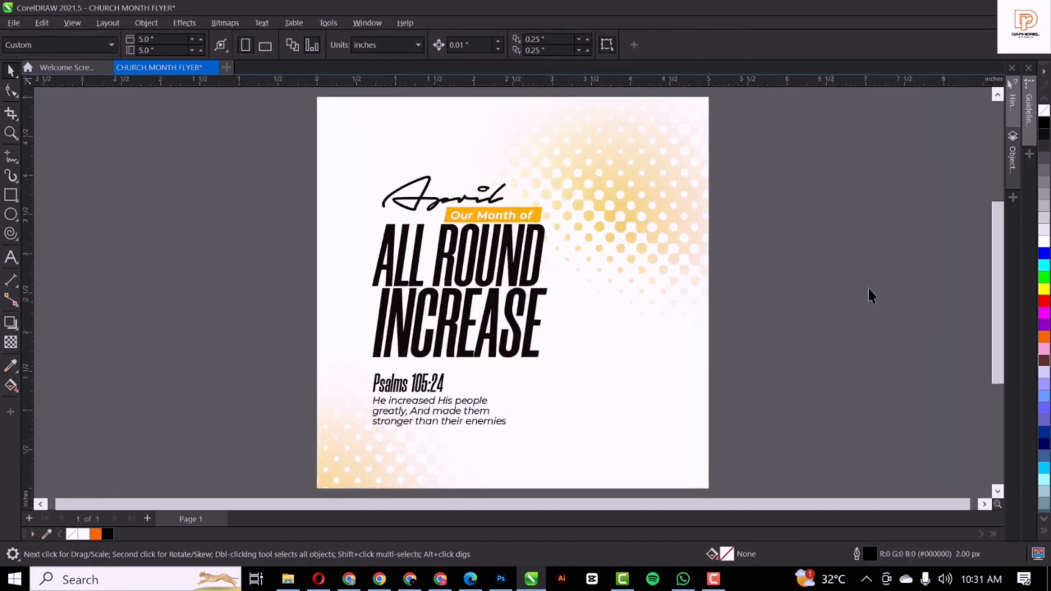
# Select the gold oil-splash image in the NEW FLYER folder and drag it into CorelDRAW
pyautogui.click(288, 579)
pyautogui.click(185, 114)
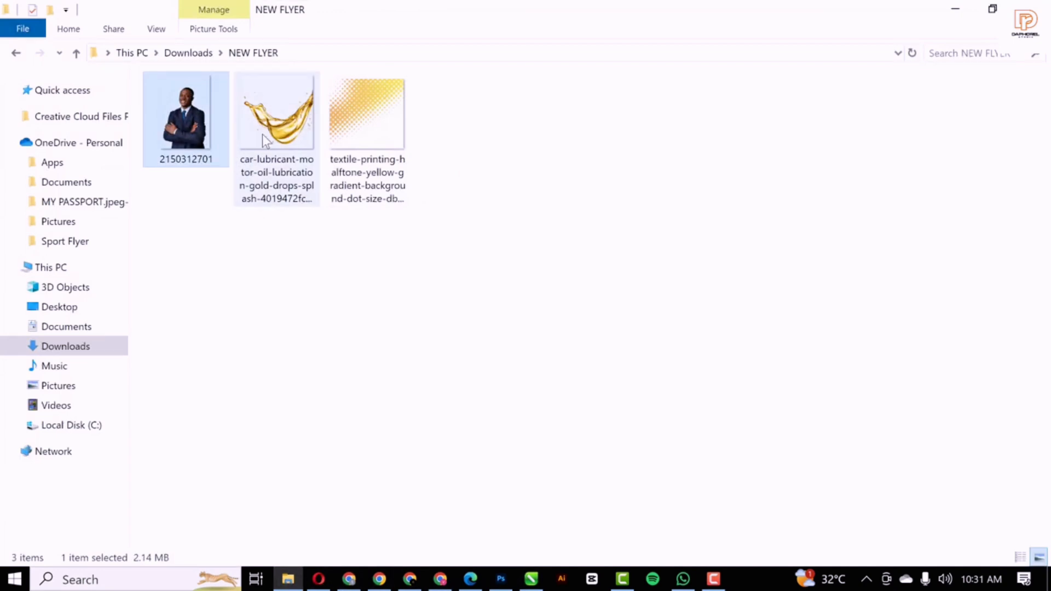
pyautogui.click(287, 131)
pyautogui.moveTo(281, 123); pyautogui.dragTo(563, 265)
# Mirror the gold splash vertically, rotate it to about 338°, and cut it from the canvas
pyautogui.scroll(-3, 566, 265)
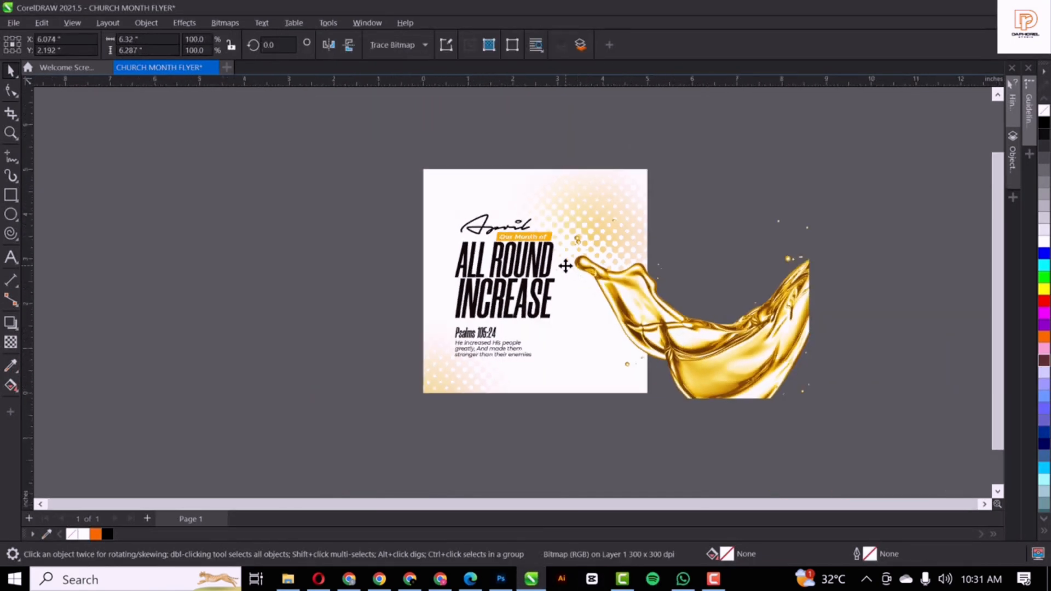
pyautogui.scroll(-2, 565, 265)
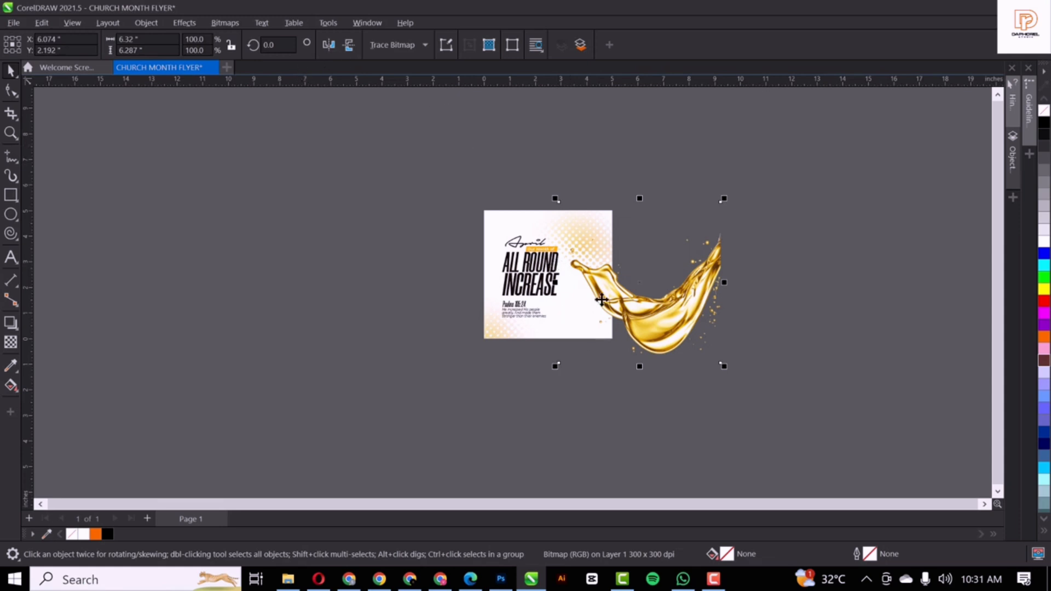
pyautogui.click(349, 46)
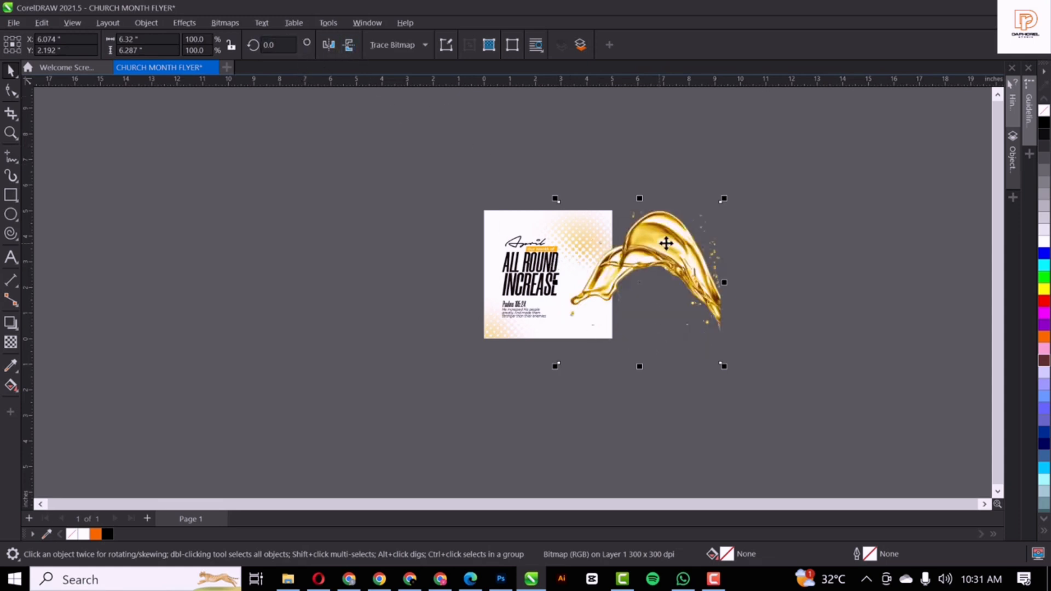
pyautogui.moveTo(659, 264); pyautogui.dragTo(612, 333)
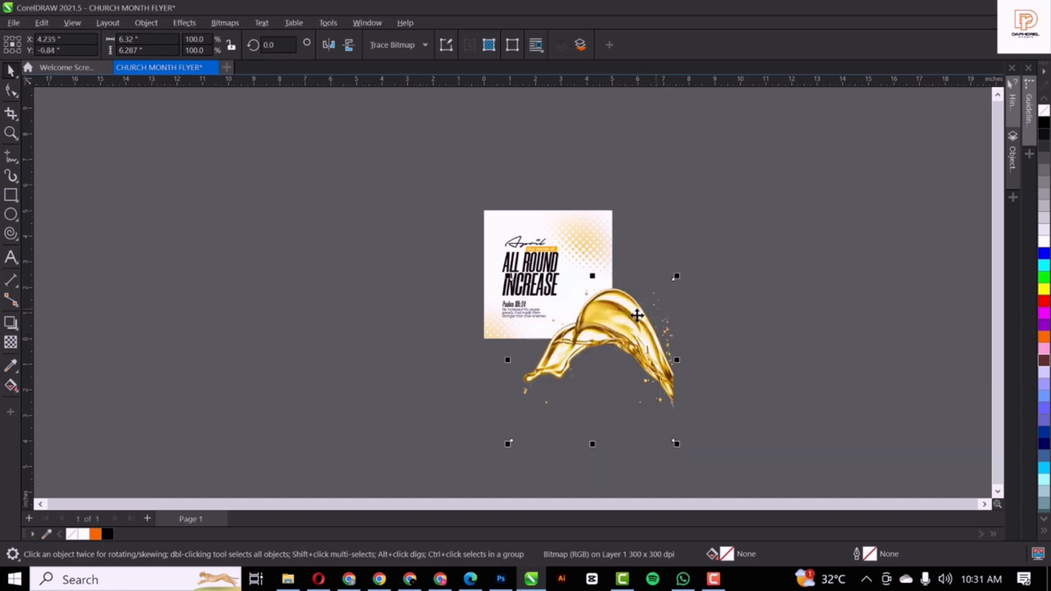
pyautogui.click(636, 312)
pyautogui.moveTo(677, 275); pyautogui.dragTo(697, 318)
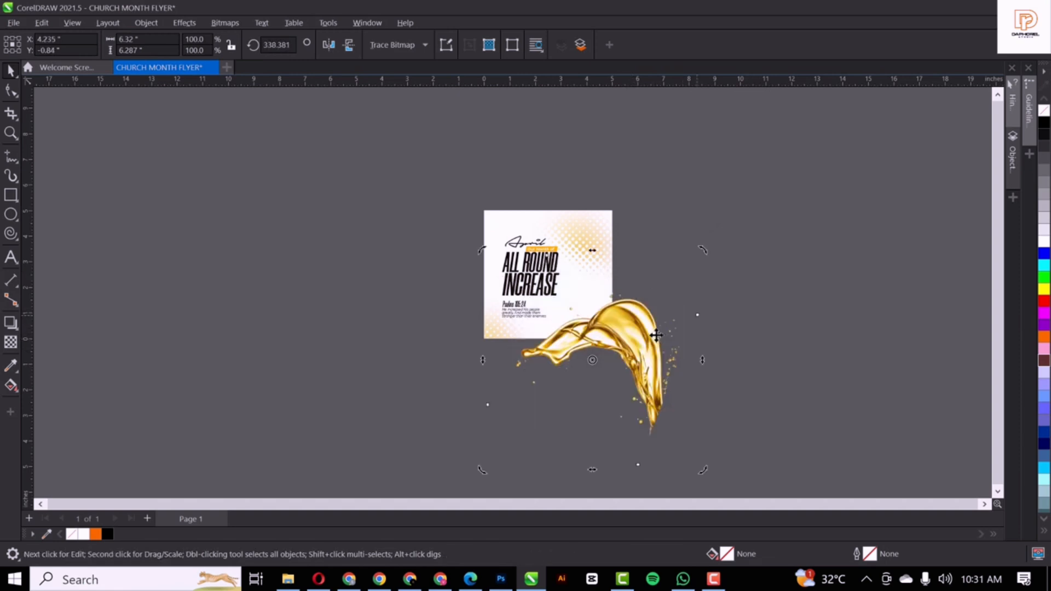
pyautogui.moveTo(609, 342); pyautogui.dragTo(609, 342)
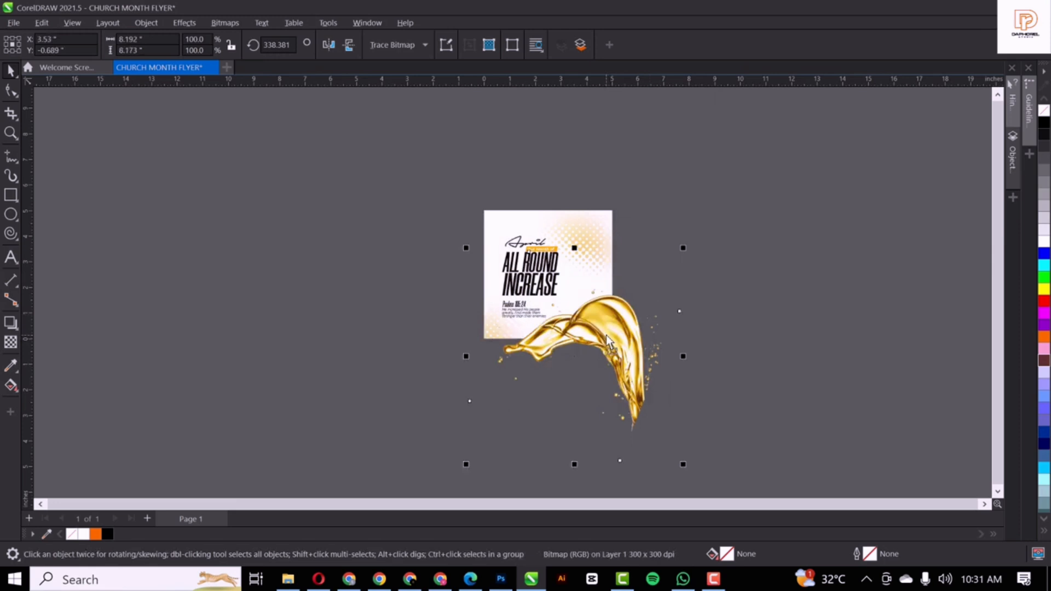
pyautogui.hotkey('ctrl', 'x')
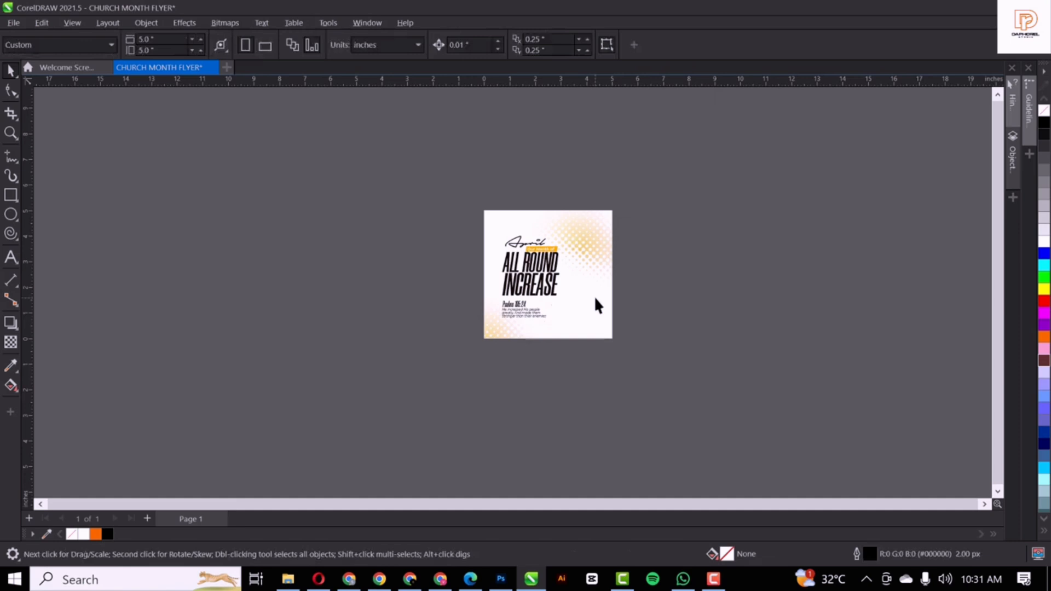
pyautogui.press('F4')
# Paste the gold splash inside the flyer background PowerClip
pyautogui.doubleClick(622, 345)
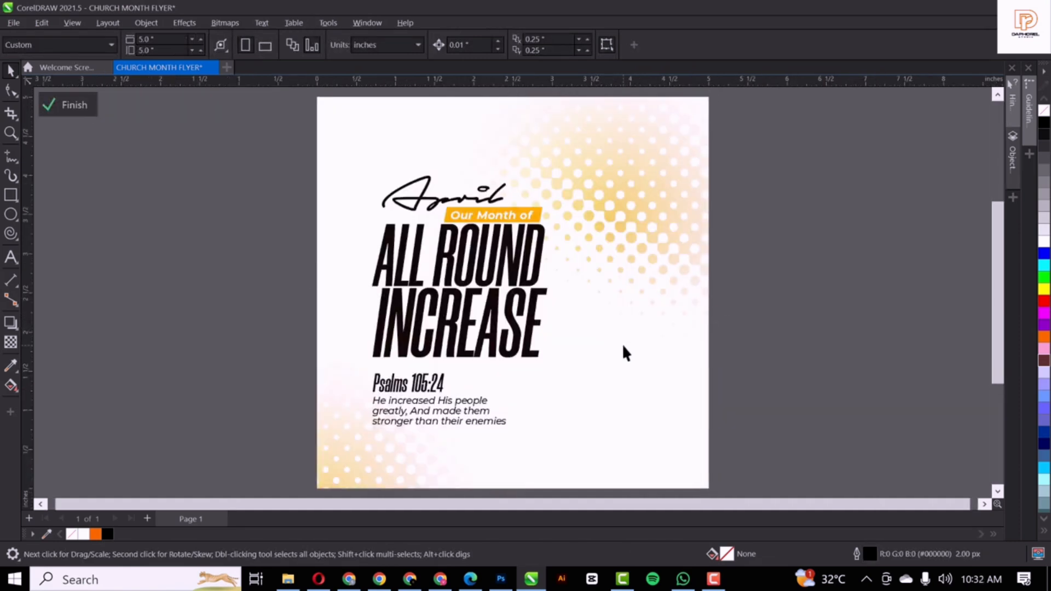
pyautogui.scroll(-2, 561, 261)
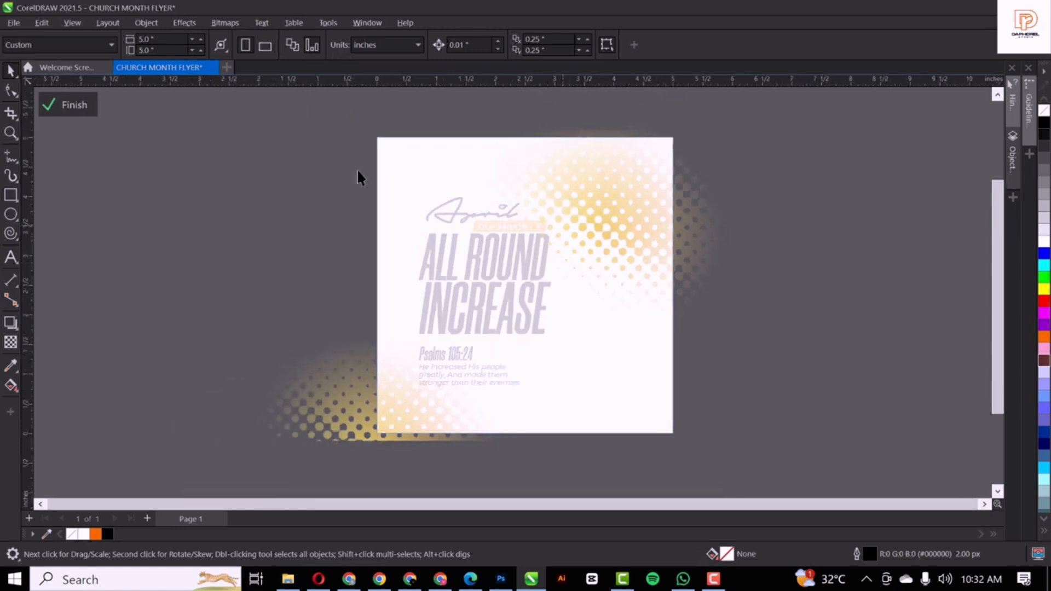
pyautogui.hotkey('ctrl', 'v')
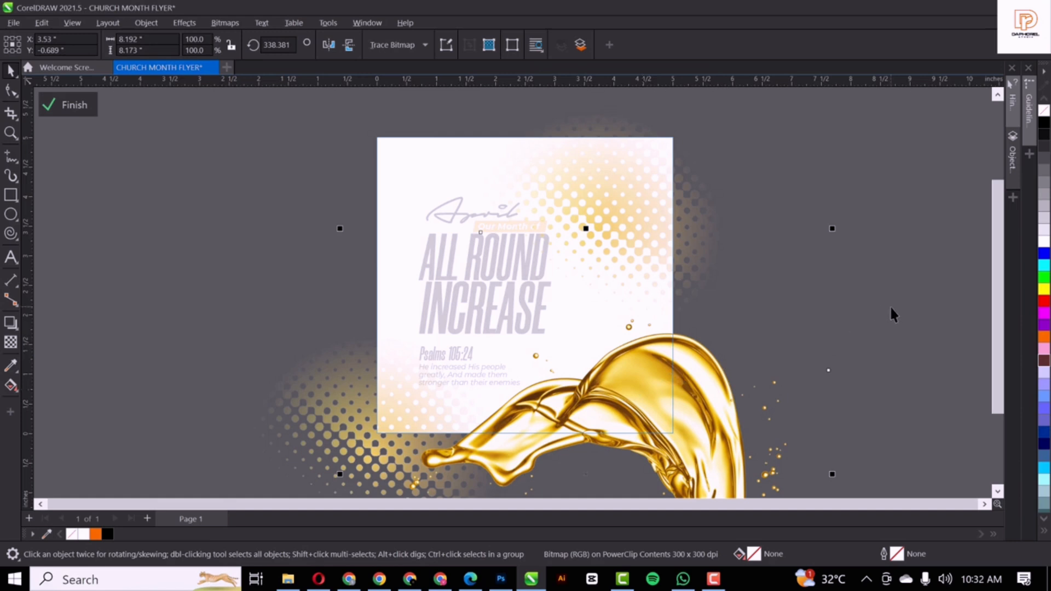
pyautogui.scroll(-1, 569, 232)
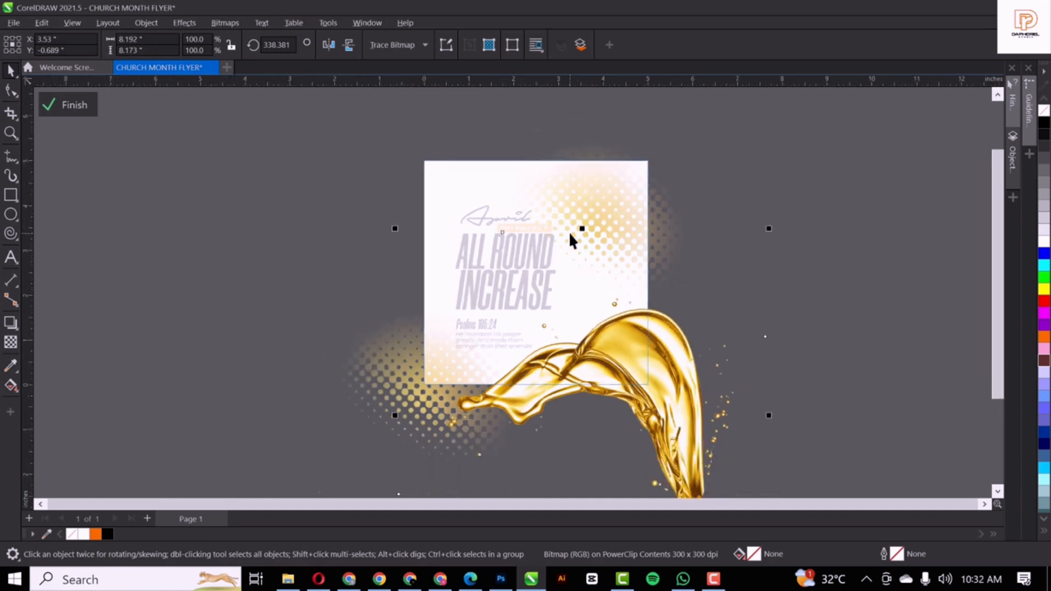
pyautogui.scroll(-1, 569, 231)
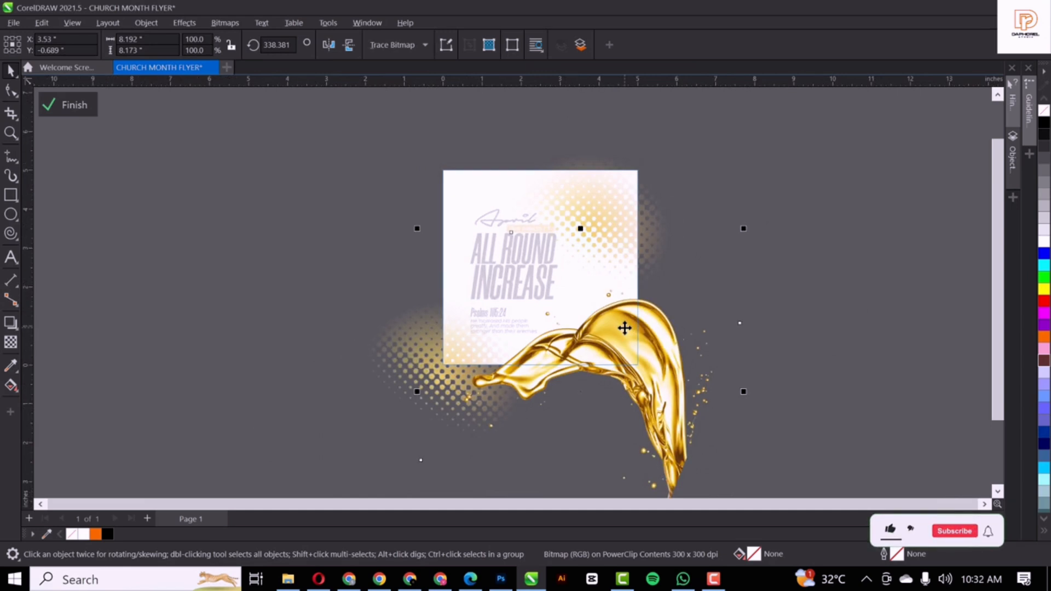
# Place an upright copy of the splash to the right and drag in the suited man photo
pyautogui.moveTo(625, 328); pyautogui.dragTo(869, 285)
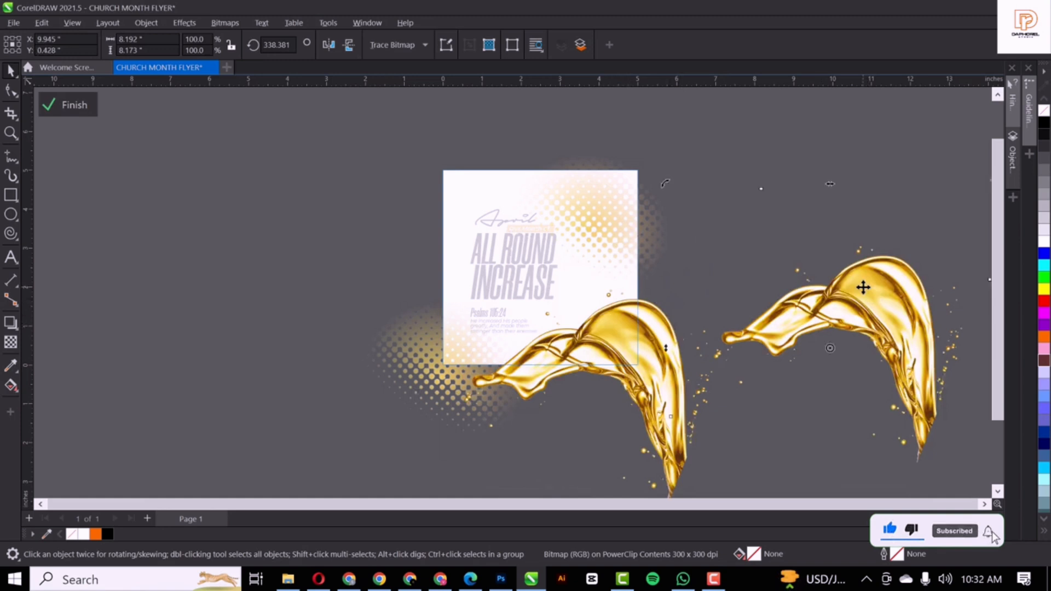
pyautogui.moveTo(665, 183); pyautogui.dragTo(701, 296)
pyautogui.click(859, 288)
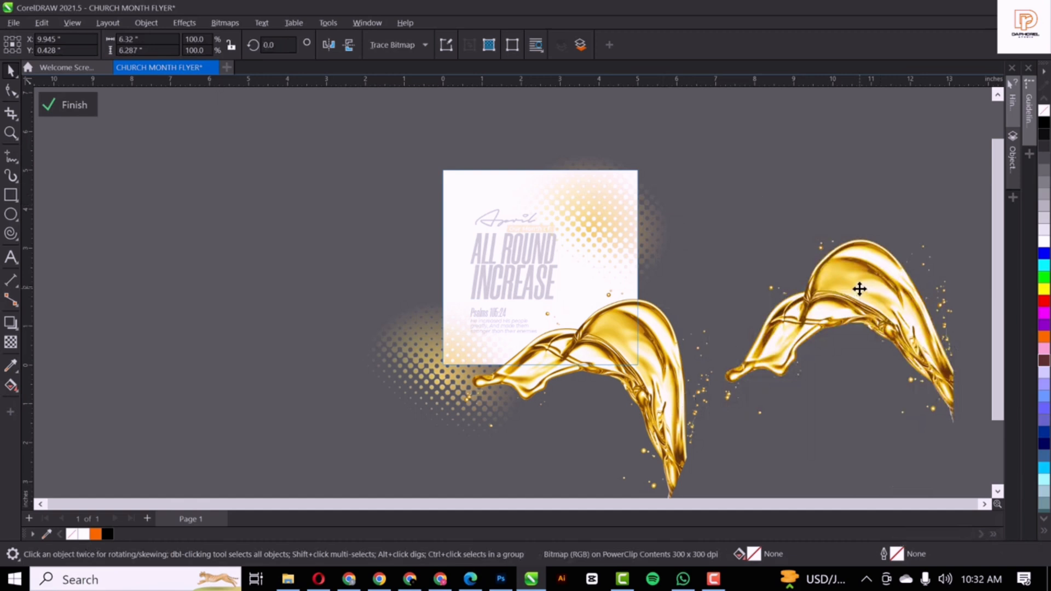
pyautogui.click(738, 135)
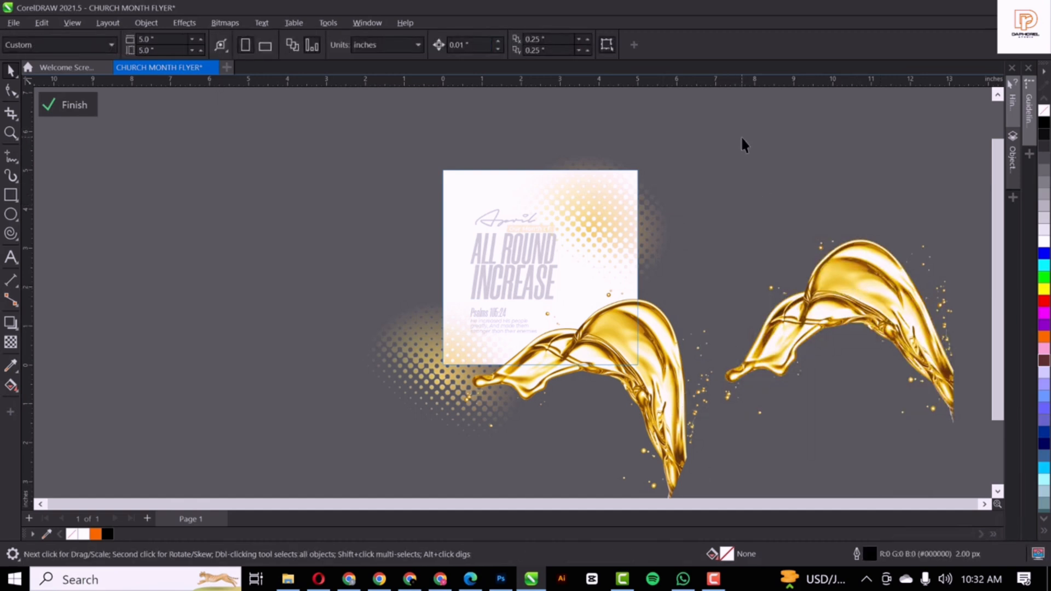
pyautogui.click(288, 578)
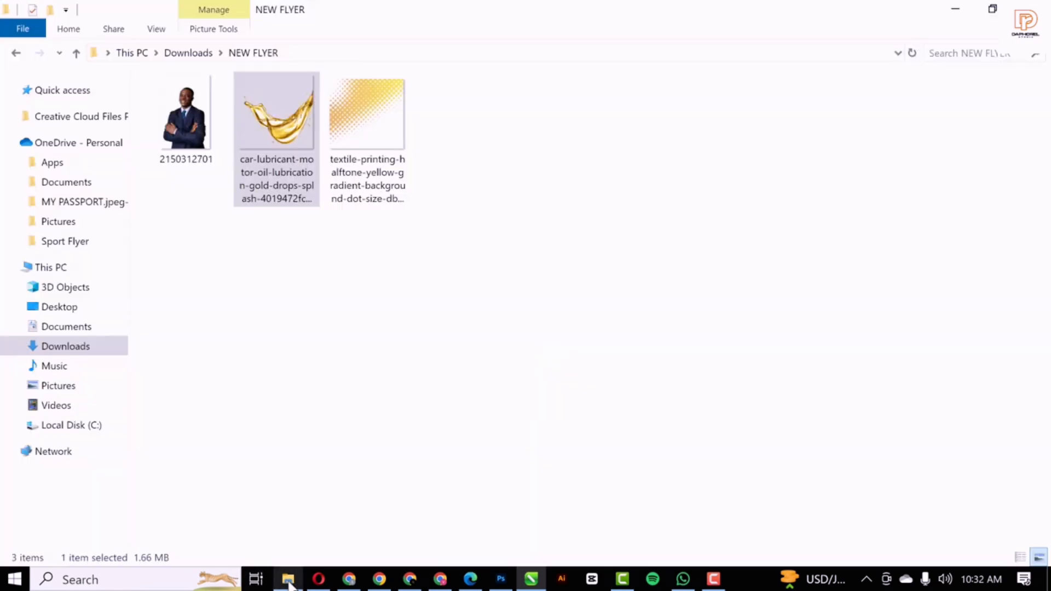
pyautogui.moveTo(181, 118); pyautogui.dragTo(568, 220)
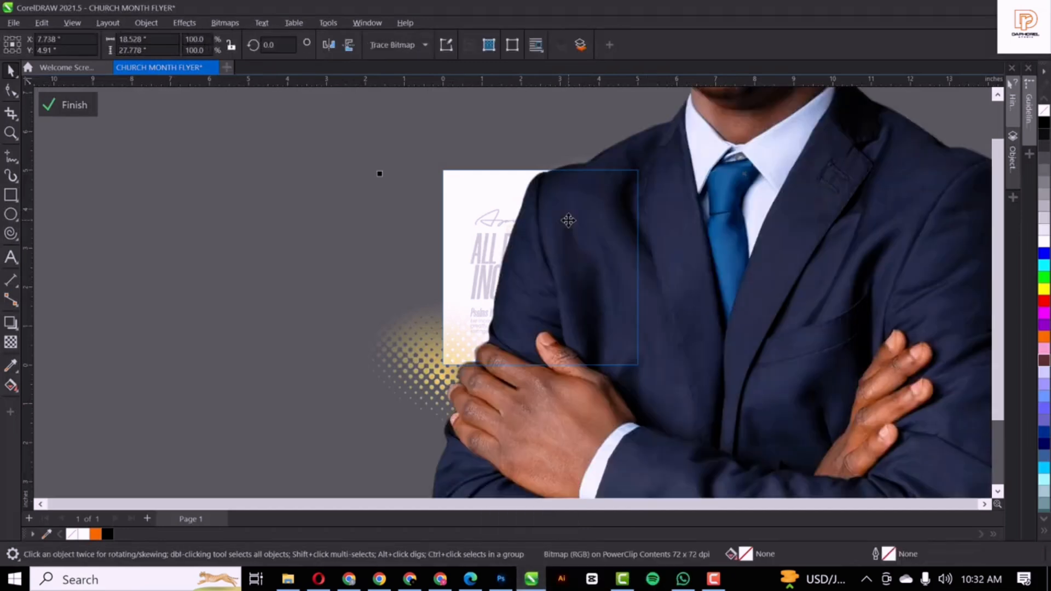
# Shrink the suited man photo to about 18.8% and move it onto the flyer
pyautogui.scroll(-3, 568, 220)
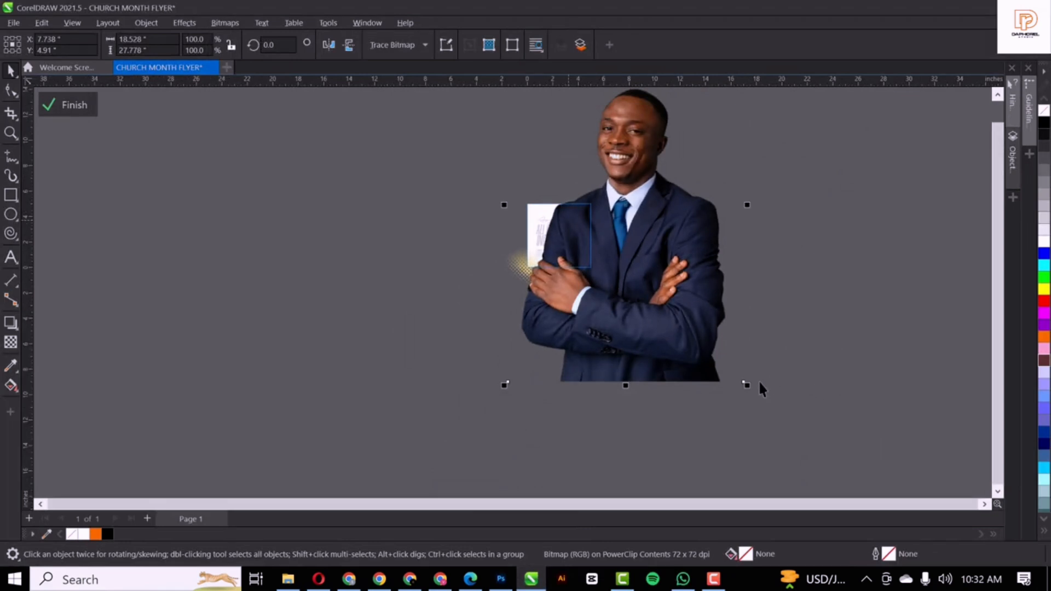
pyautogui.moveTo(746, 389); pyautogui.dragTo(646, 234)
pyautogui.scroll(5, 623, 221)
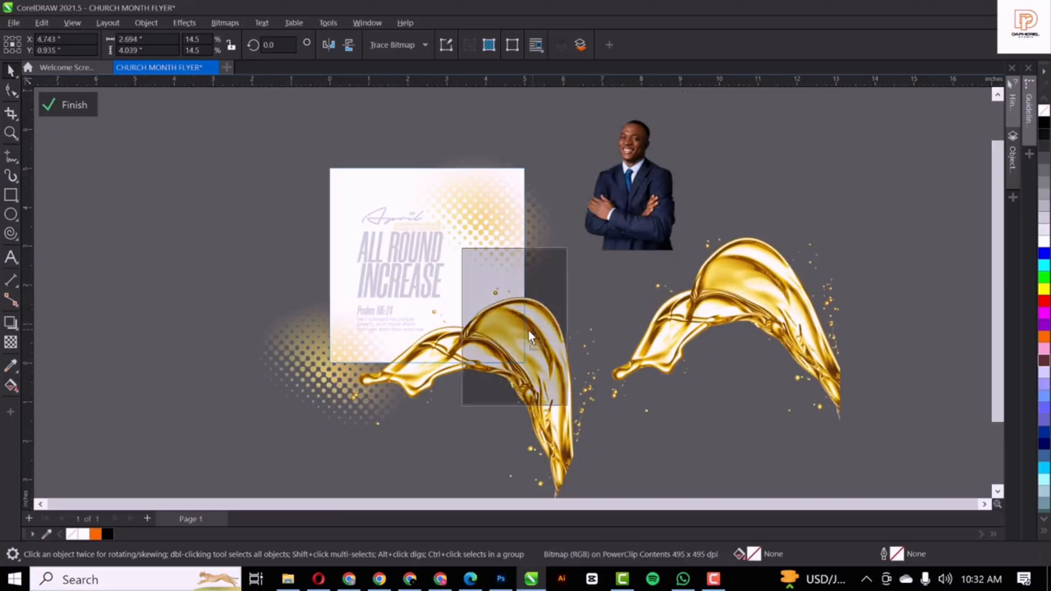
pyautogui.moveTo(527, 331)
pyautogui.mouseDown()
pyautogui.moveTo(516, 313)
pyautogui.moveTo(528, 344)
pyautogui.mouseUp()
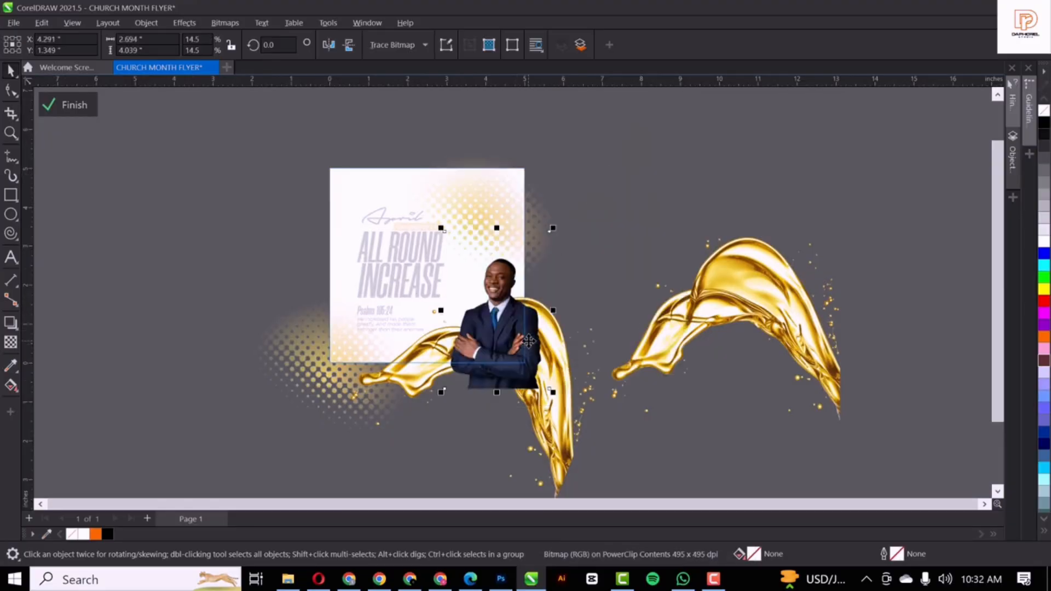
# Lower the portrait frame's top edge about 0.61 in, refine its position and size, then move the right splash over the flyer
pyautogui.click(6, 90)
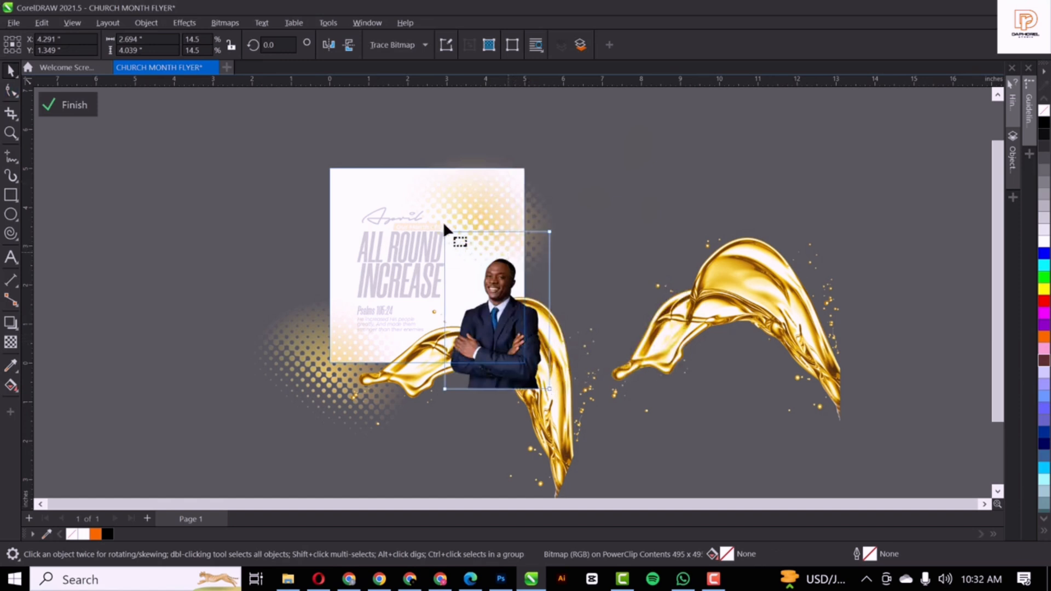
pyautogui.moveTo(549, 233); pyautogui.dragTo(548, 254)
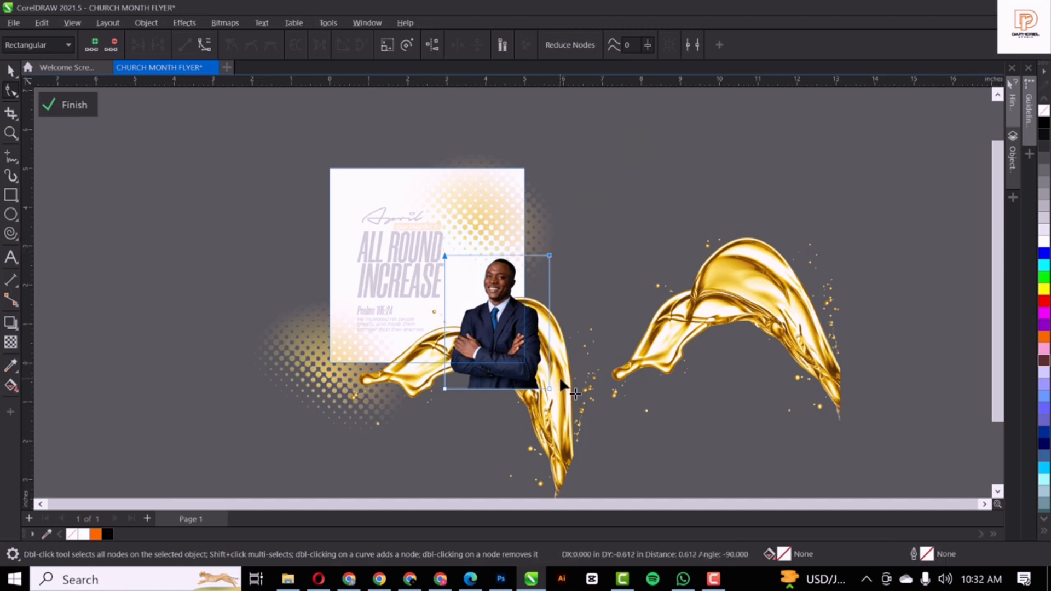
pyautogui.press('space')
pyautogui.moveTo(492, 297); pyautogui.dragTo(477, 298)
pyautogui.moveTo(538, 253); pyautogui.dragTo(553, 233)
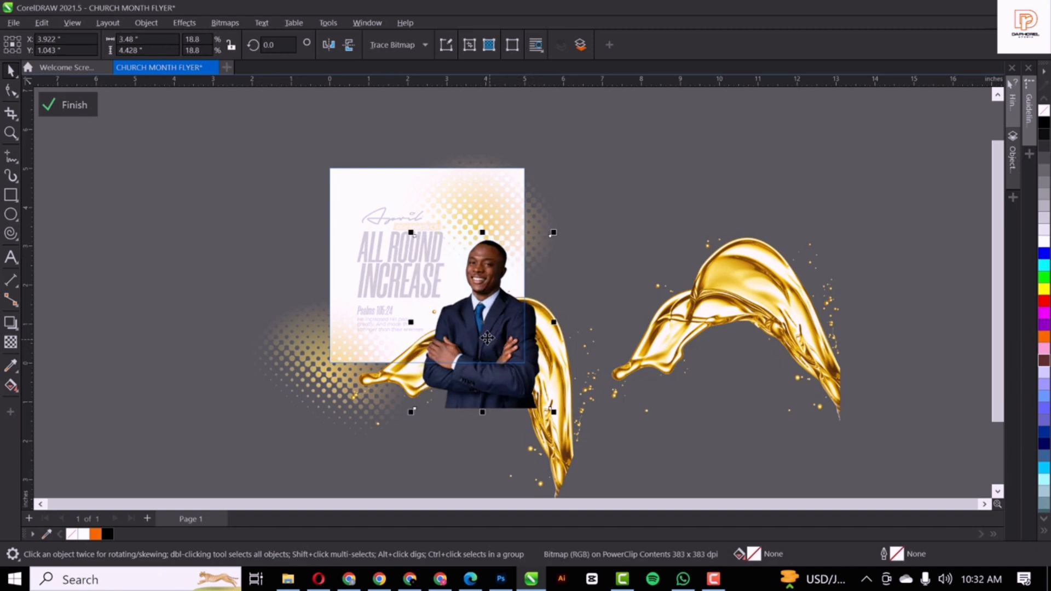
pyautogui.moveTo(487, 338); pyautogui.dragTo(485, 333)
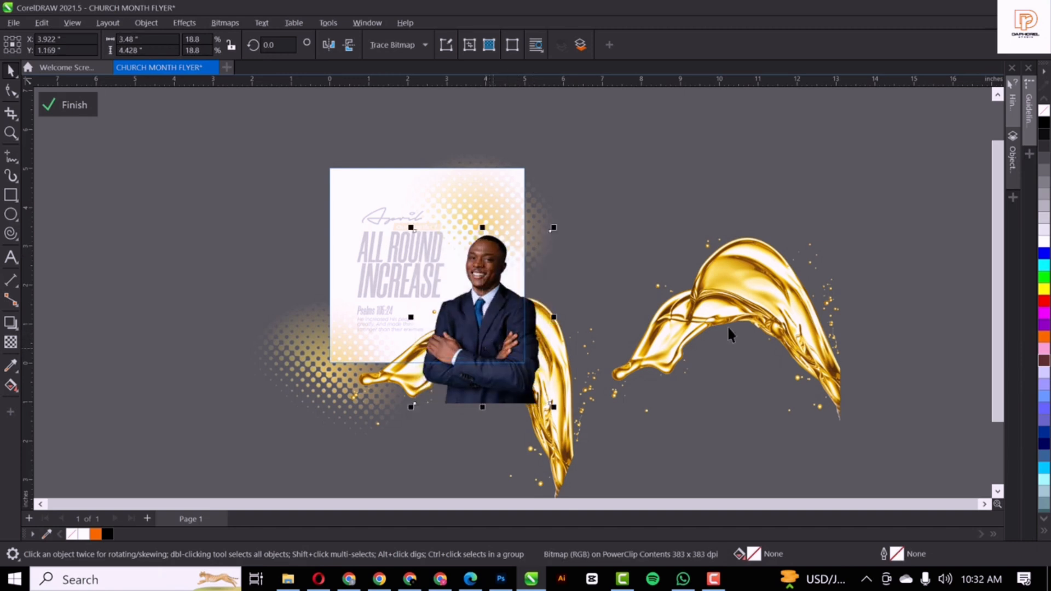
pyautogui.click(768, 301)
pyautogui.moveTo(770, 283); pyautogui.dragTo(501, 385)
# Keep the gold splash in front of the portrait, move it up and widen it, then close PowerClip editing
pyautogui.hotkey('ctrl', 'pagedown')
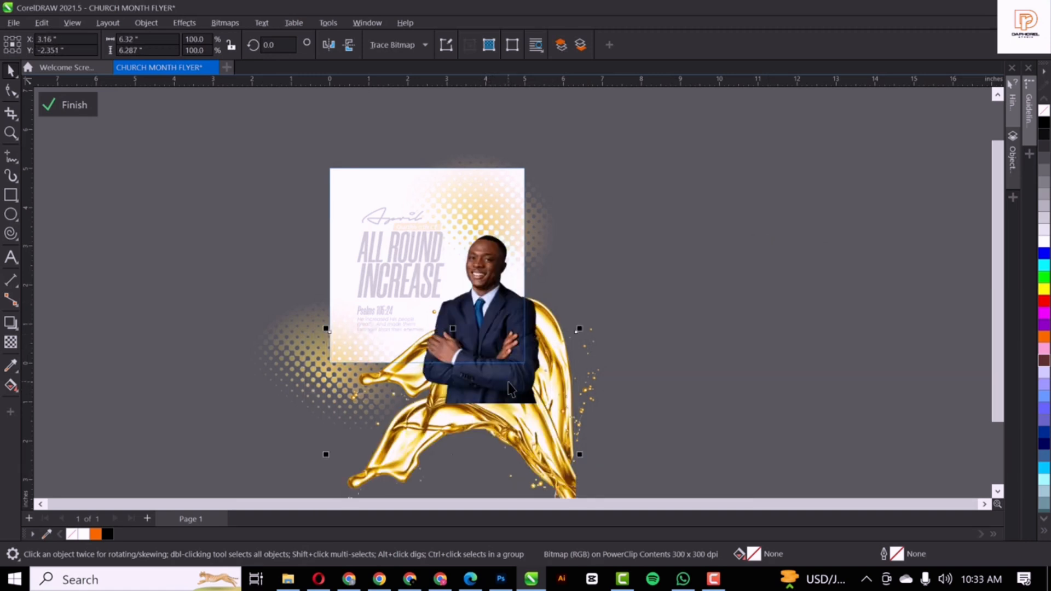
pyautogui.hotkey('ctrl', 'pageup')
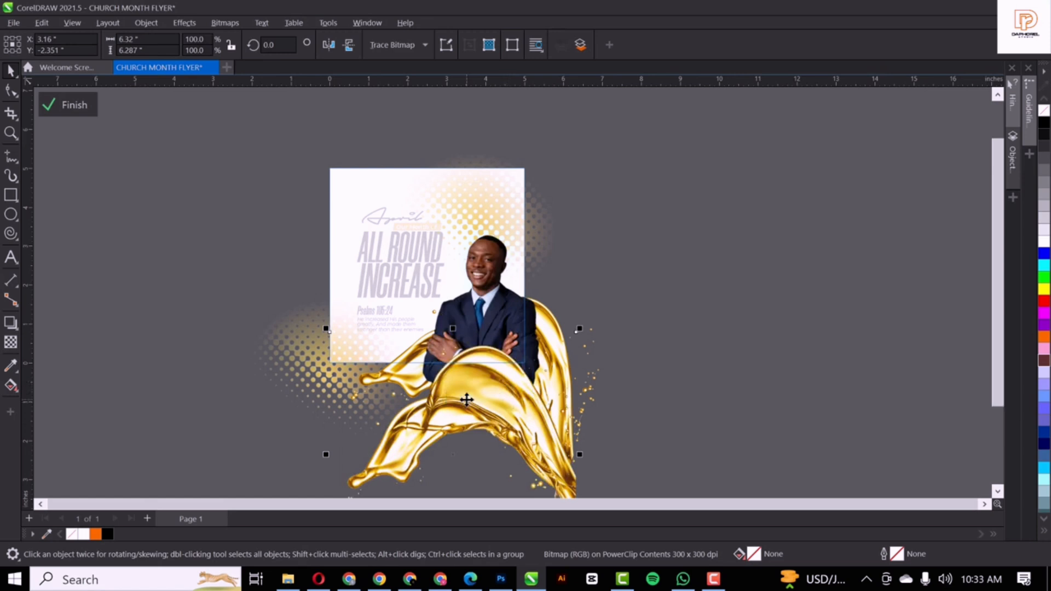
pyautogui.moveTo(466, 400); pyautogui.dragTo(481, 373)
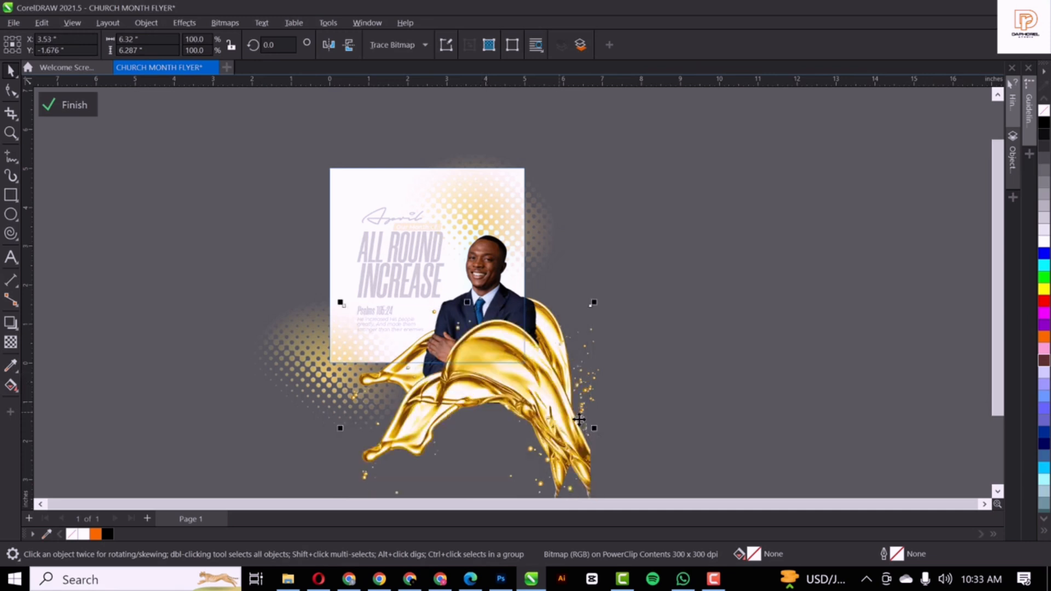
pyautogui.moveTo(594, 428)
pyautogui.mouseDown()
pyautogui.moveTo(623, 427)
pyautogui.moveTo(609, 442)
pyautogui.mouseUp()
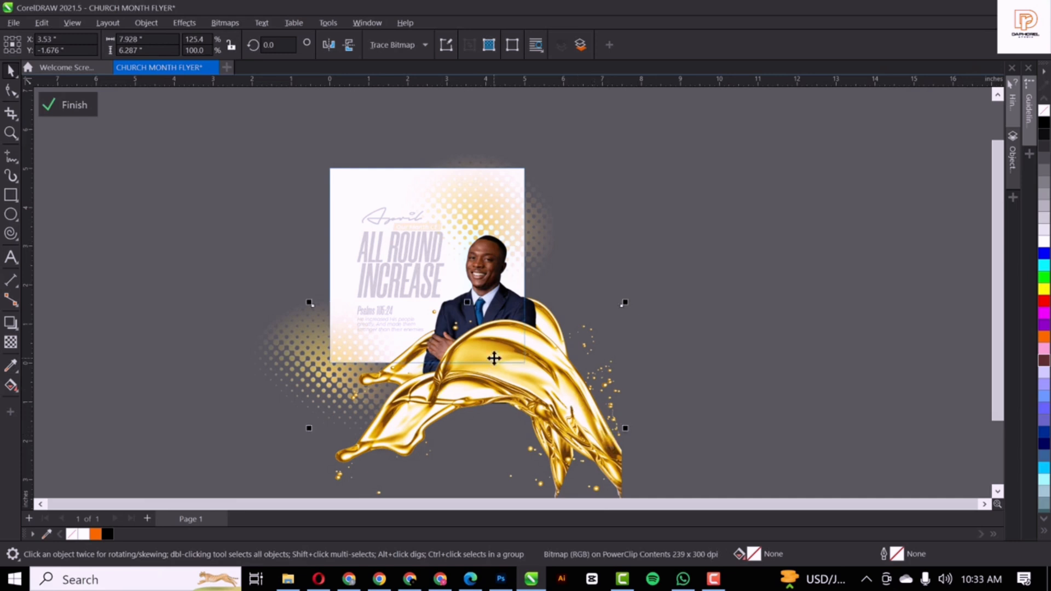
pyautogui.moveTo(494, 358); pyautogui.dragTo(498, 359)
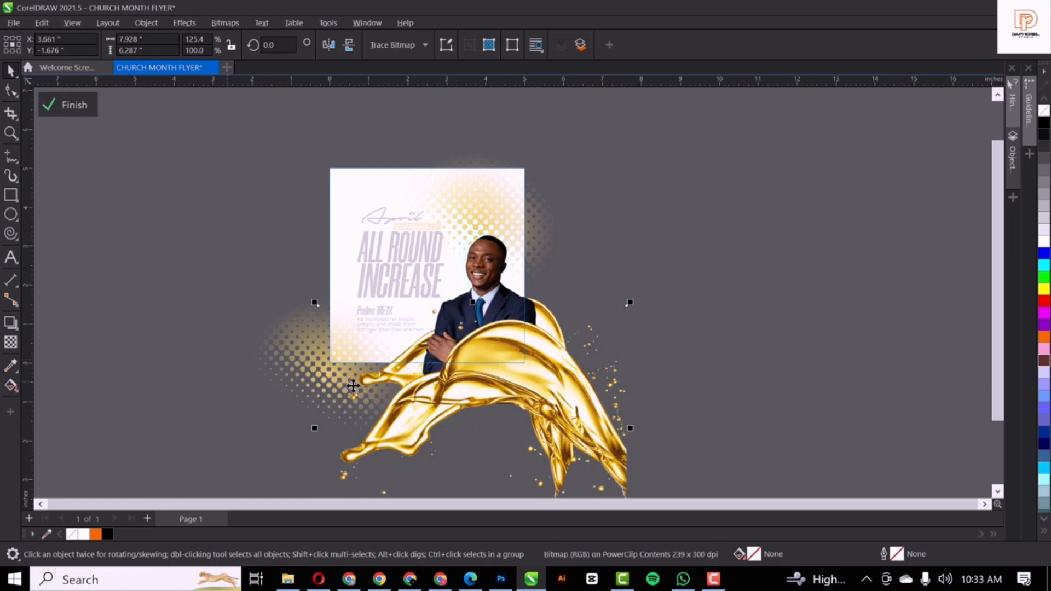
pyautogui.keyDown('ctrl'); pyautogui.click(769, 300); pyautogui.keyUp('ctrl')
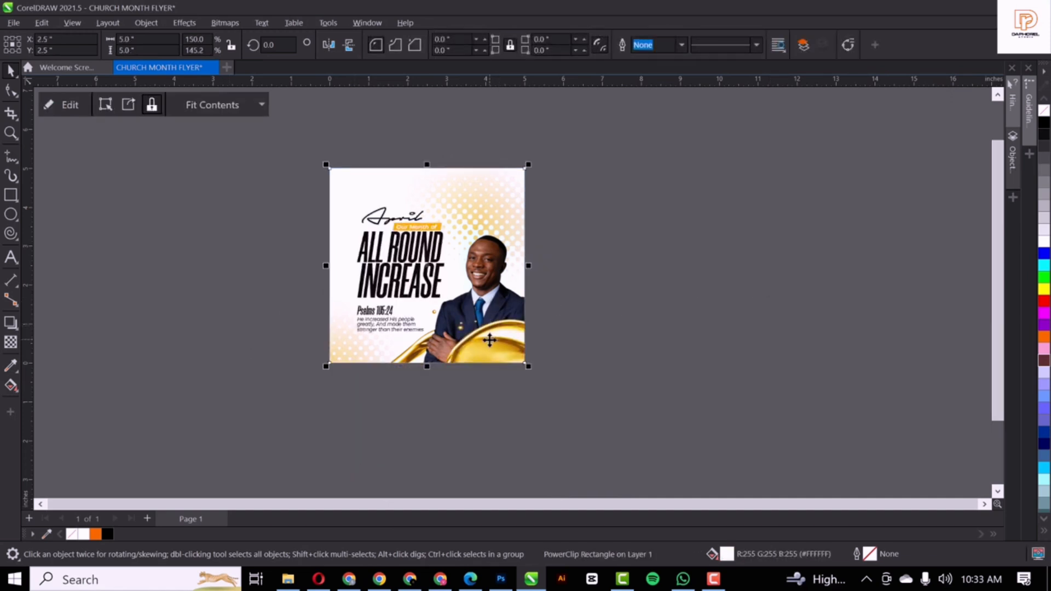
# Reopen the clipped contents, stretch the gold splash taller and shift it toward the lower right
pyautogui.keyDown('ctrl'); pyautogui.click(489, 343); pyautogui.keyUp('ctrl')
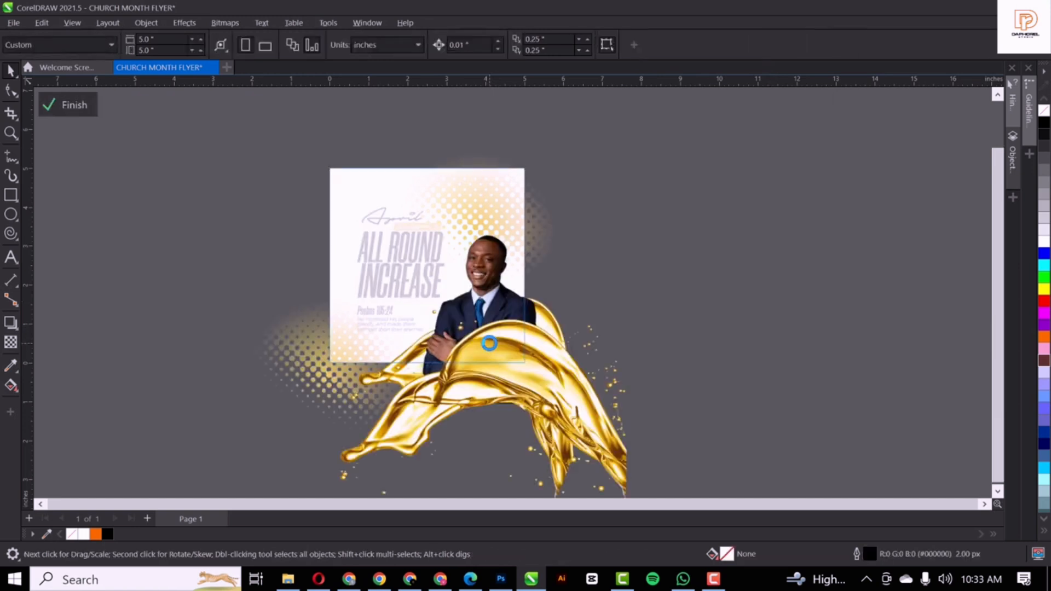
pyautogui.click(543, 304)
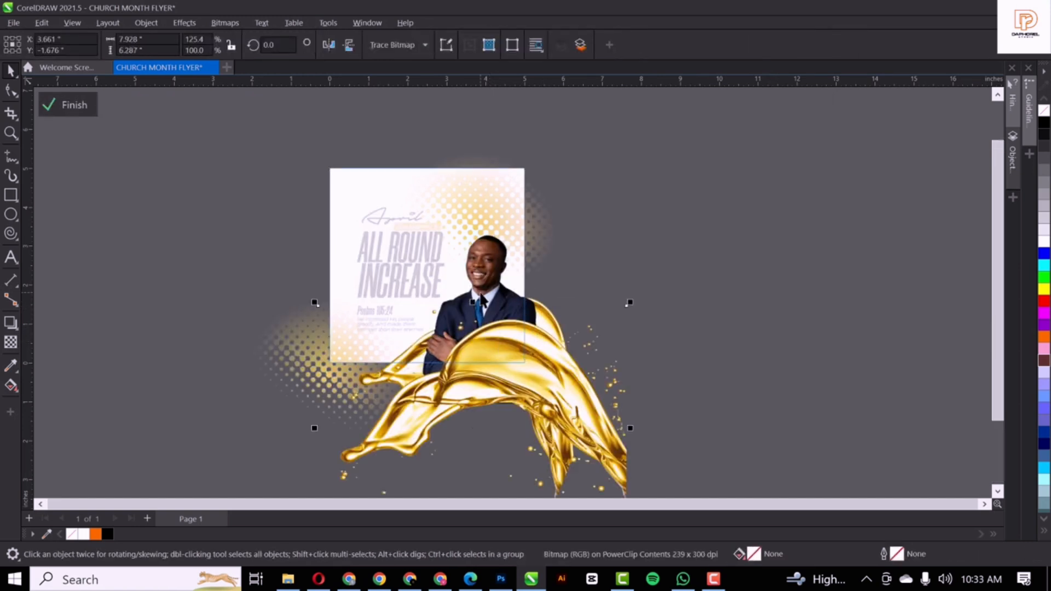
pyautogui.moveTo(537, 337); pyautogui.dragTo(541, 359)
pyautogui.click(540, 304)
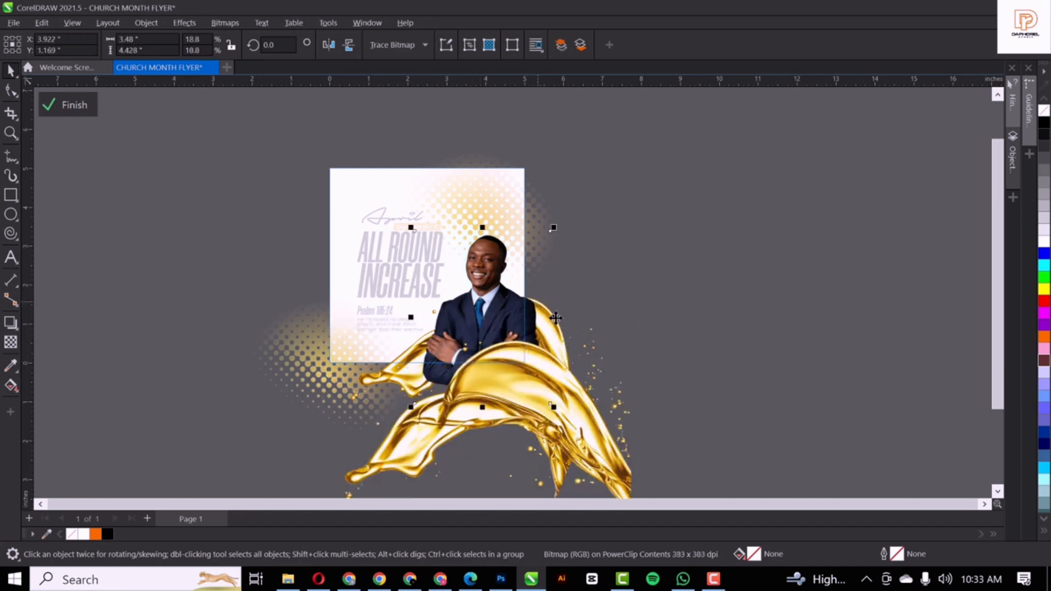
pyautogui.click(404, 363)
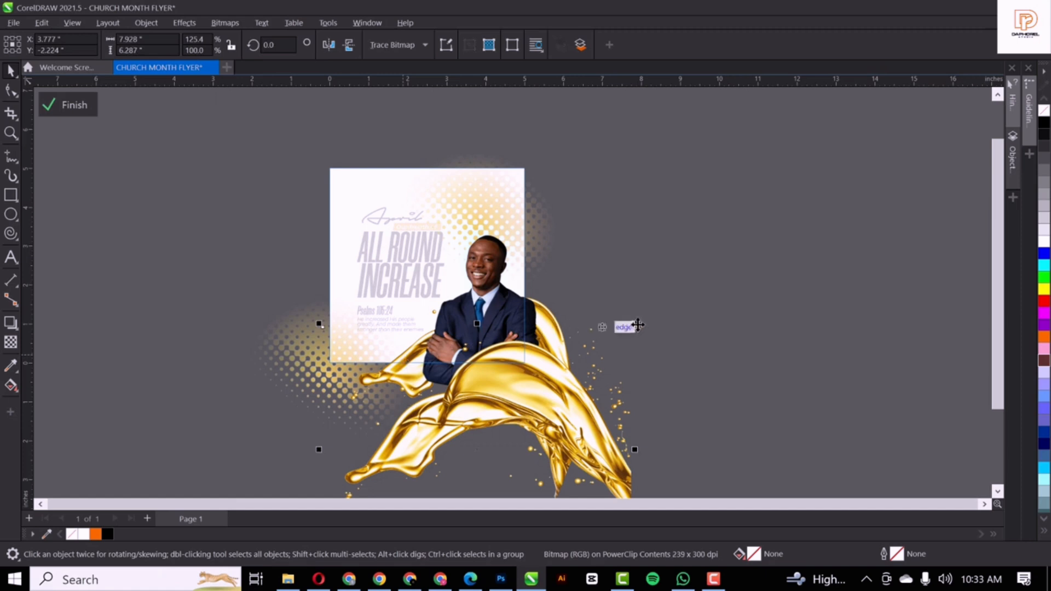
pyautogui.moveTo(478, 324); pyautogui.dragTo(477, 308)
pyautogui.moveTo(535, 371); pyautogui.dragTo(569, 438)
# Enlarge the tilted splash to about 125.4% and settle it across the man's lower torso
pyautogui.click(549, 332)
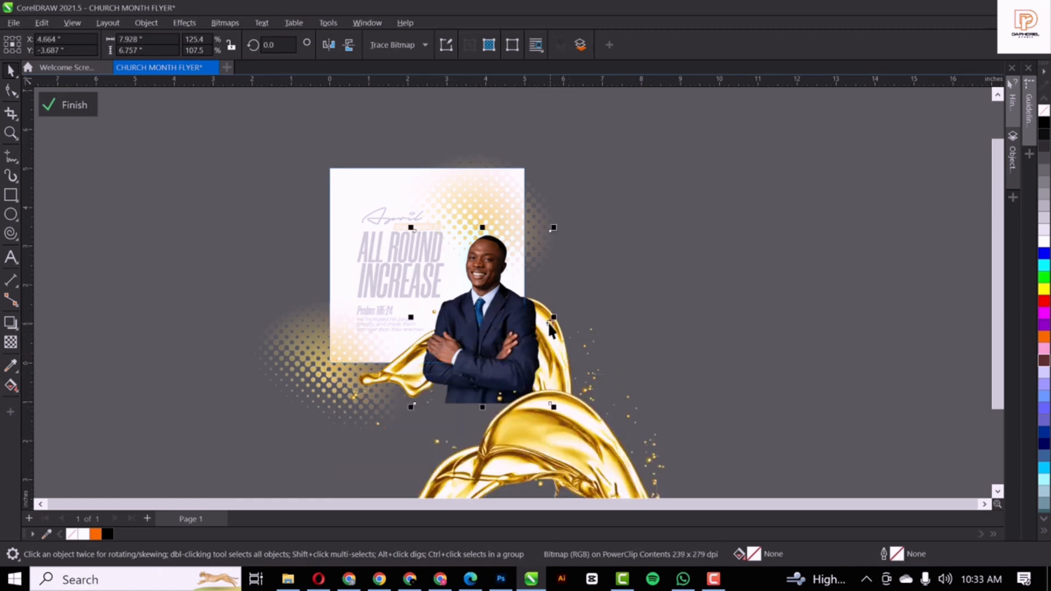
pyautogui.click(563, 350)
pyautogui.moveTo(467, 226); pyautogui.dragTo(467, 211)
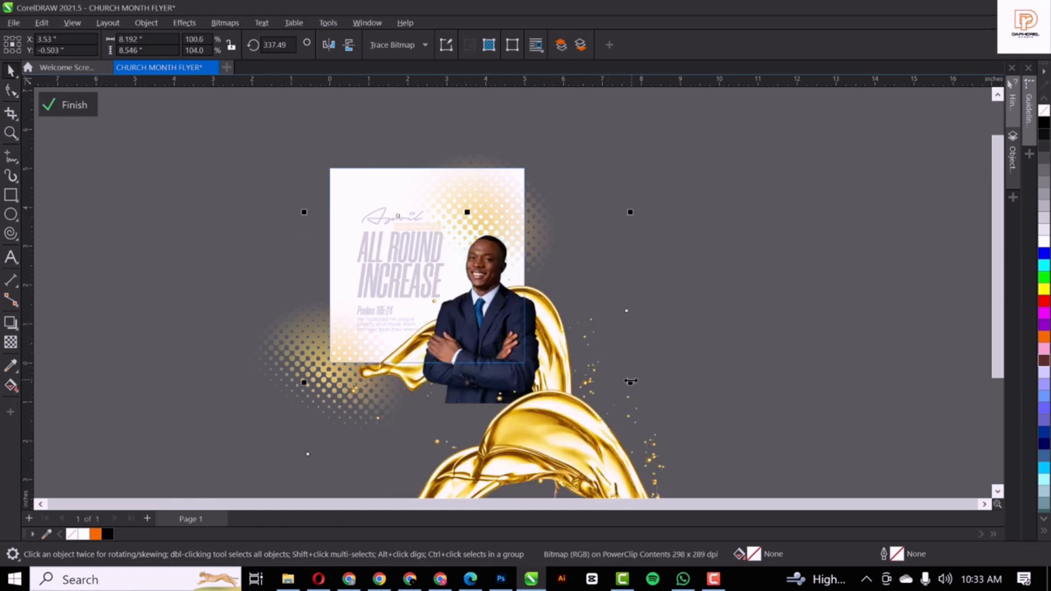
pyautogui.moveTo(630, 381); pyautogui.dragTo(649, 403)
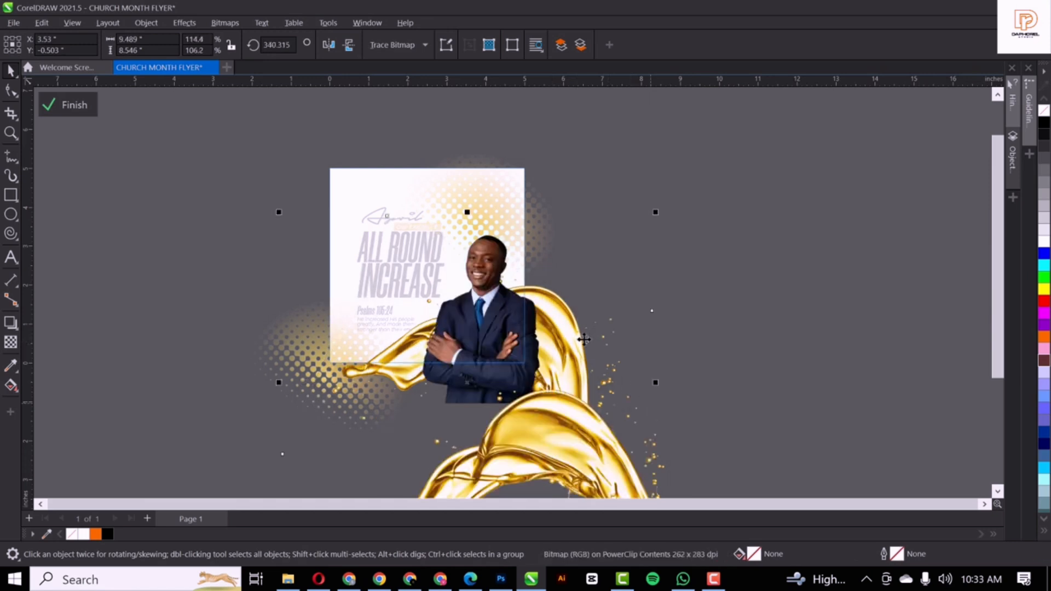
pyautogui.moveTo(544, 449); pyautogui.dragTo(510, 372)
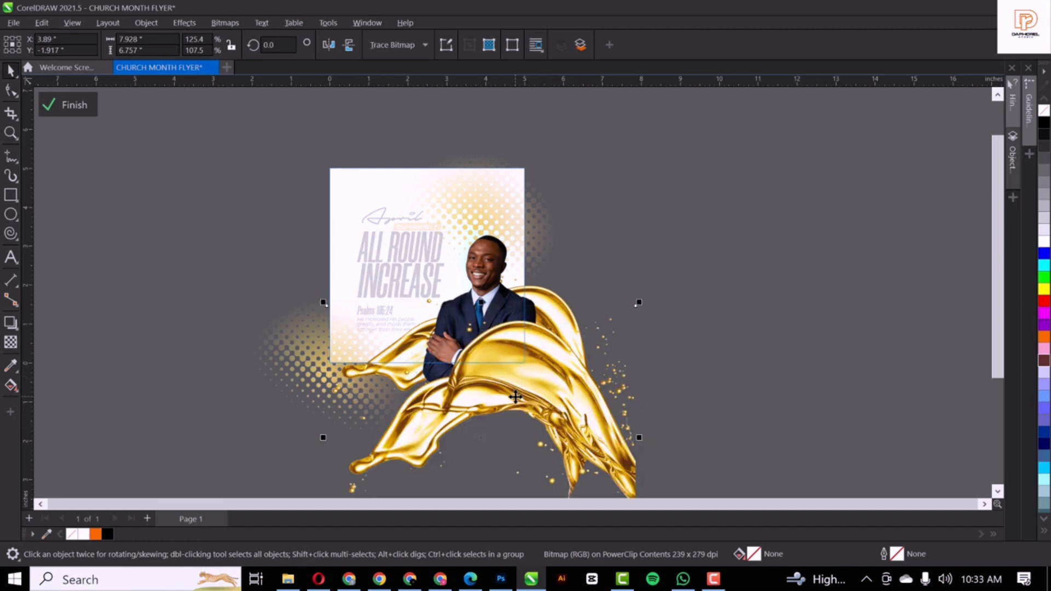
pyautogui.scroll(-1, 525, 356)
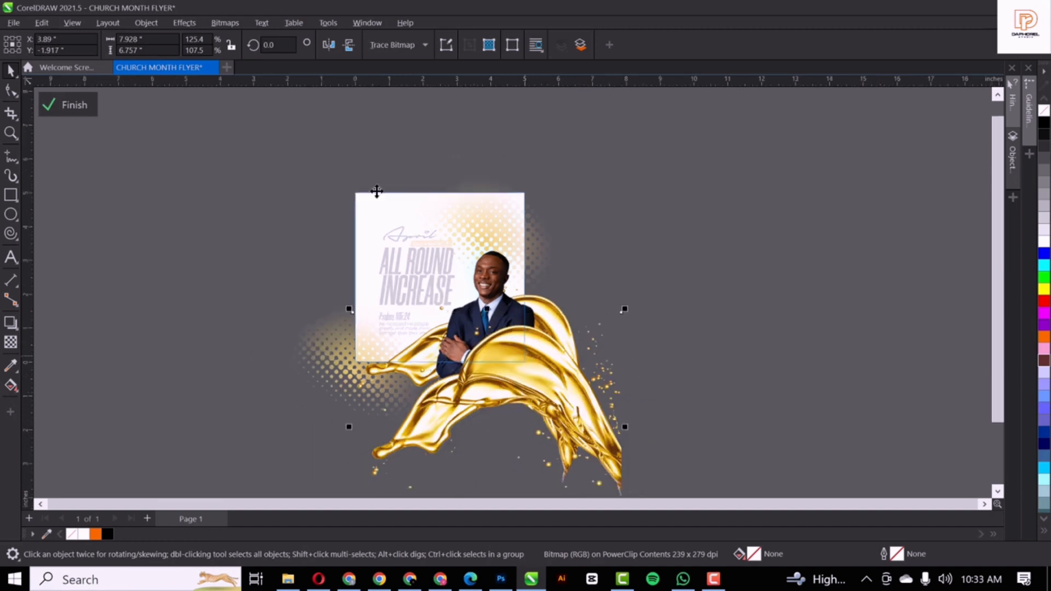
# Apply Effects > Blur > Gaussian Blur with a 4.6-pixel radius to the gold splash
pyautogui.click(189, 22)
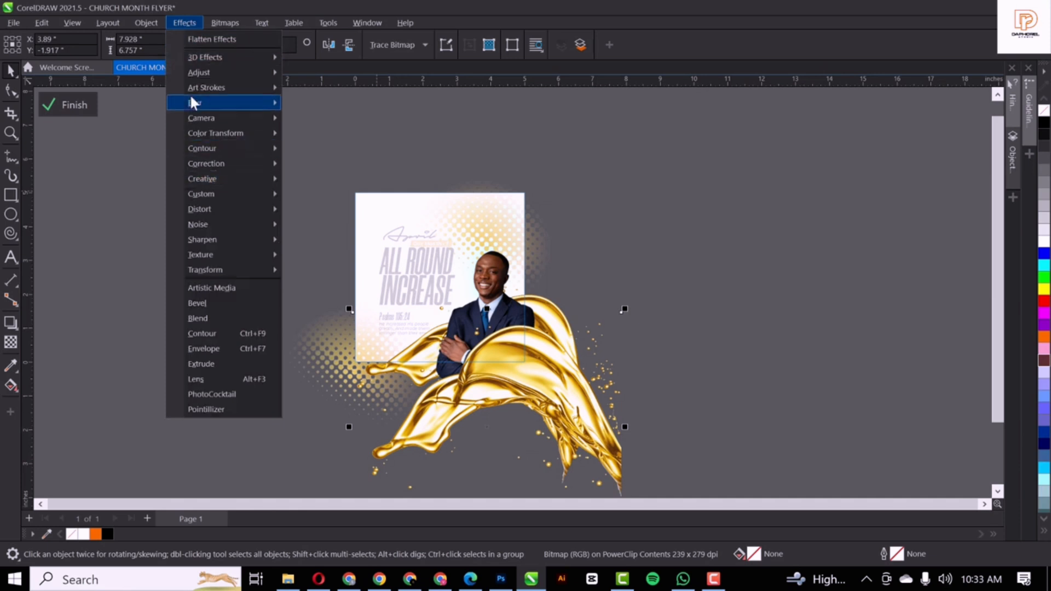
pyautogui.moveTo(206, 100)
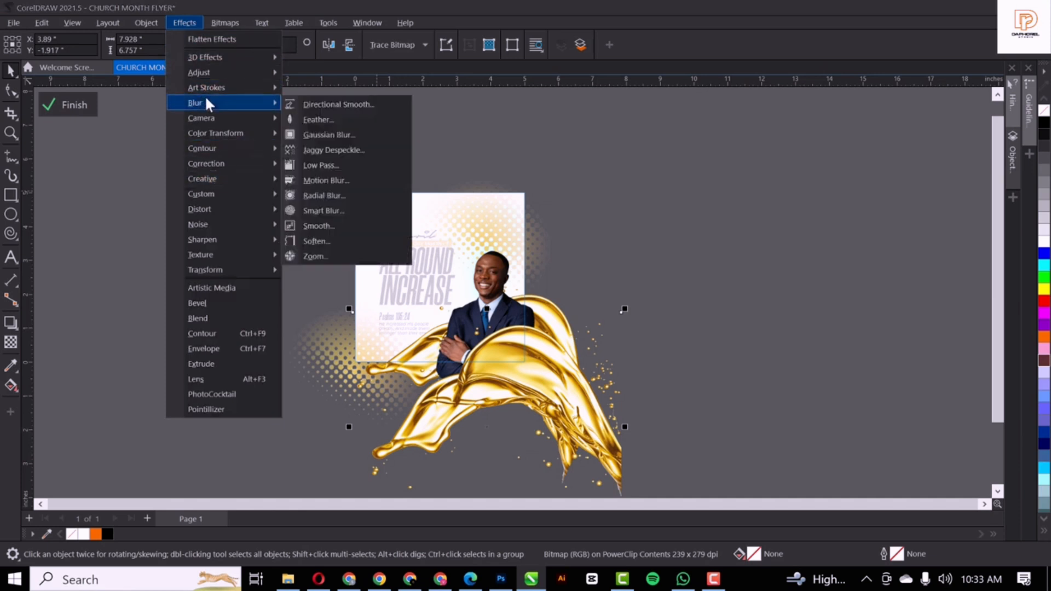
pyautogui.click(334, 134)
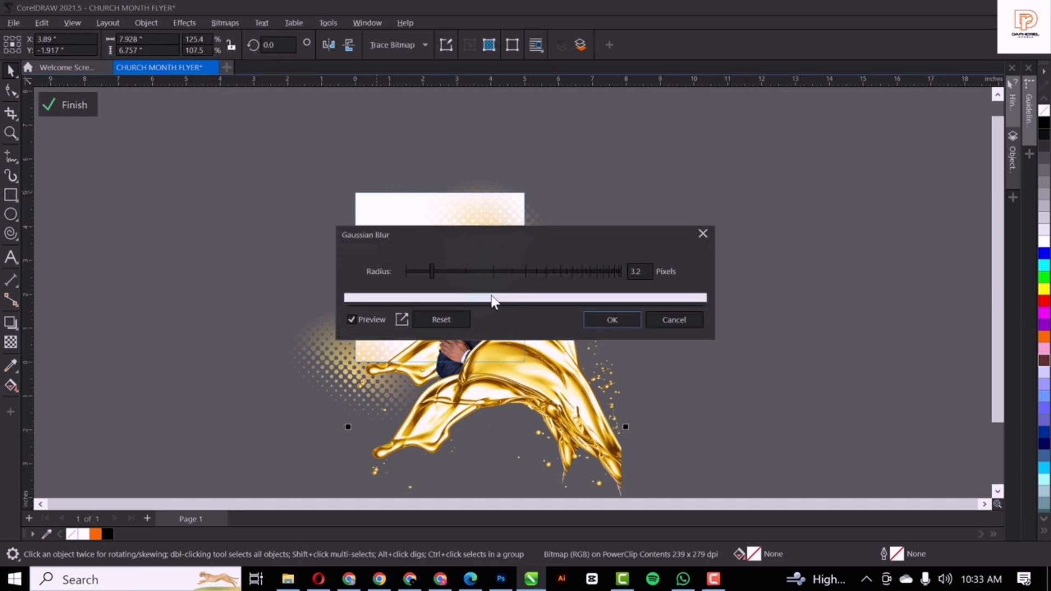
pyautogui.click(441, 270)
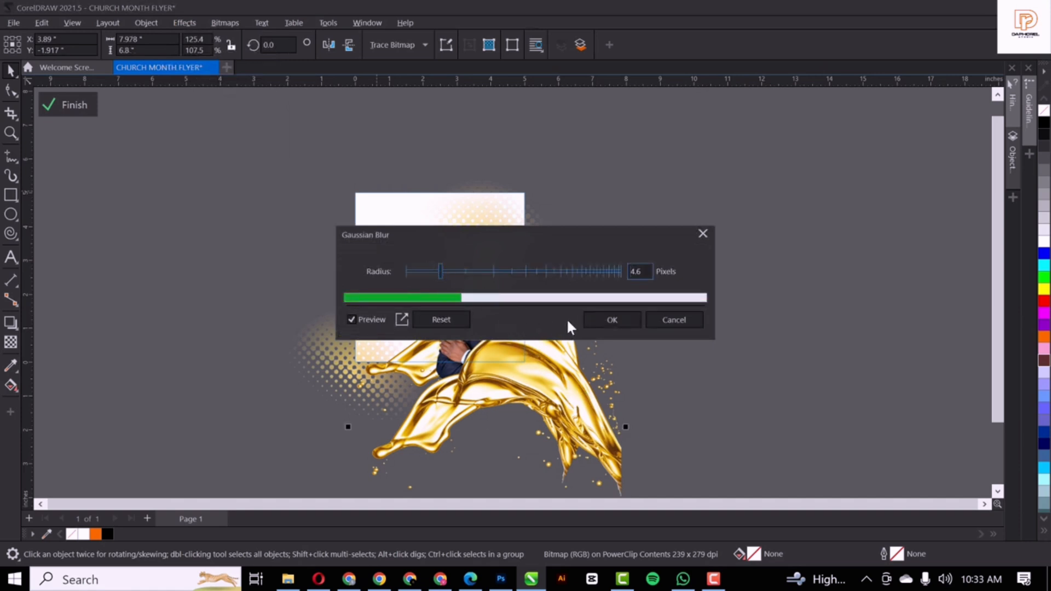
pyautogui.click(613, 320)
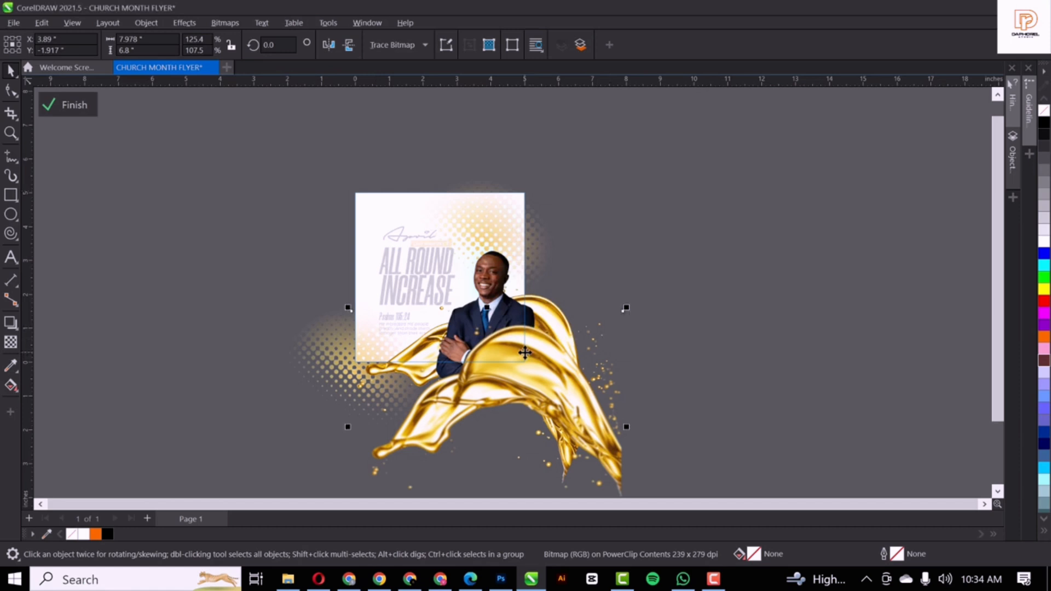
# Drop a vertically mirrored copy of the gold splash into the flyer's top-left corner
pyautogui.moveTo(534, 352); pyautogui.dragTo(760, 162)
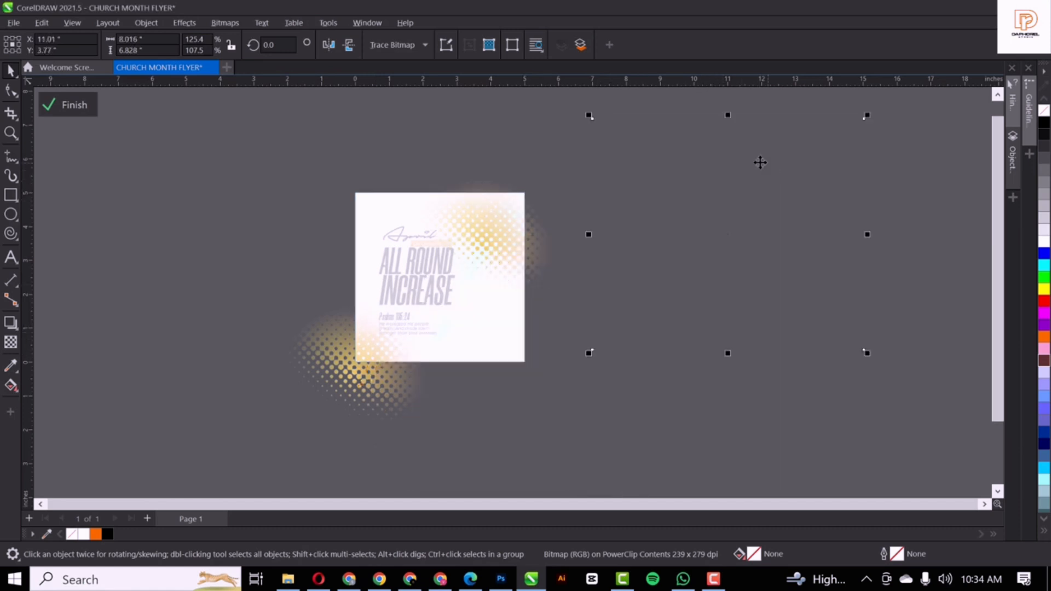
pyautogui.click(348, 45)
pyautogui.click(408, 169)
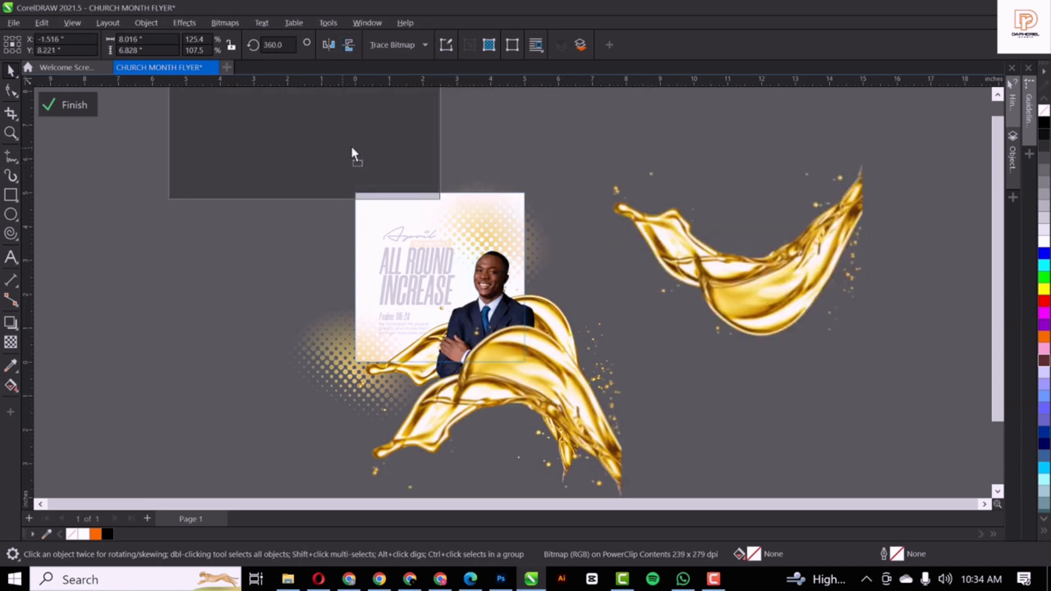
pyautogui.moveTo(352, 152); pyautogui.dragTo(391, 150)
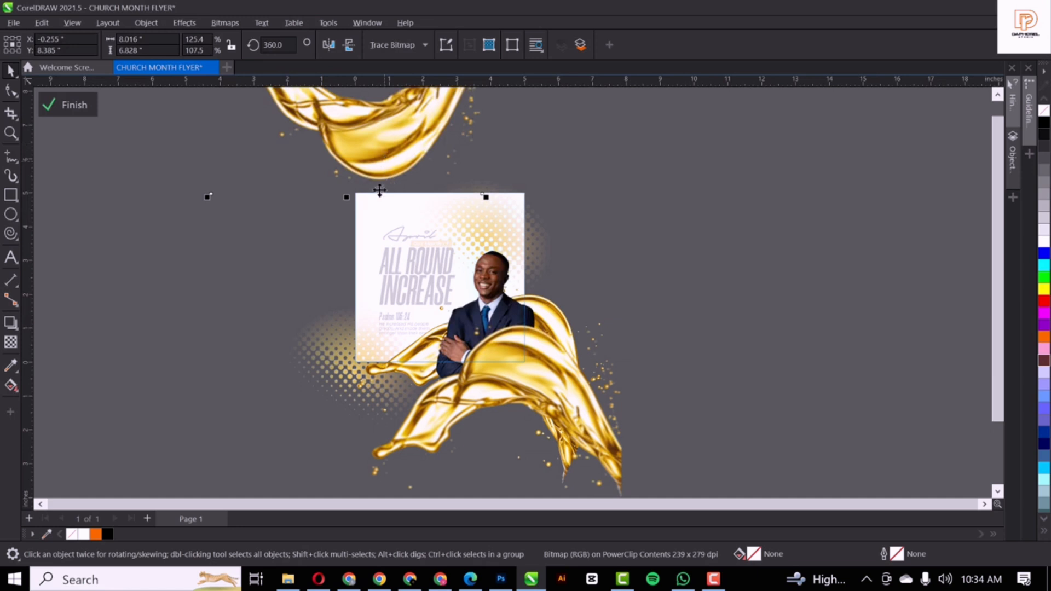
pyautogui.moveTo(379, 190); pyautogui.dragTo(380, 231)
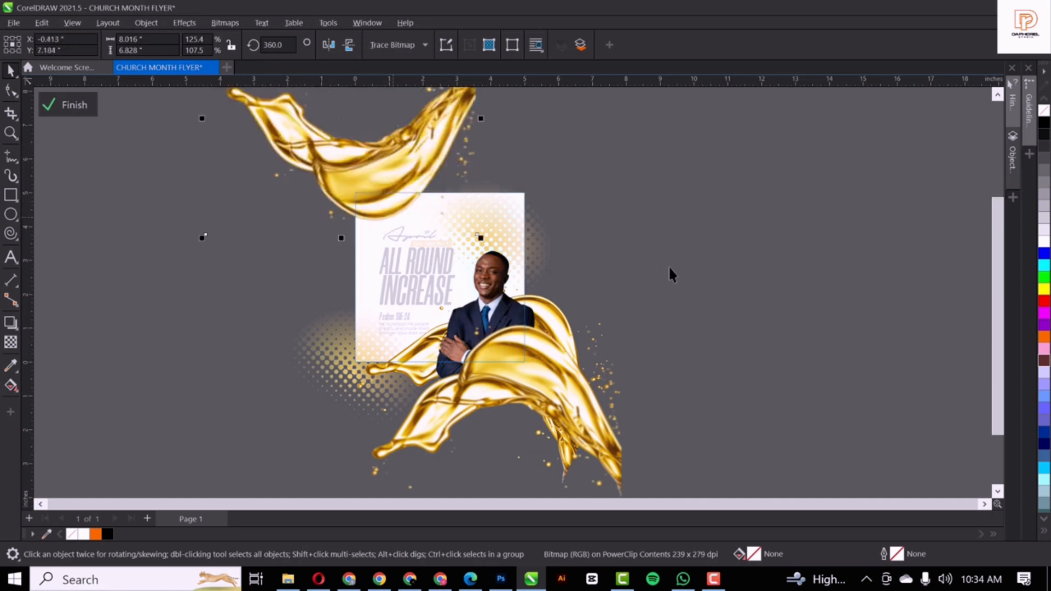
# Finish the PowerClip edit, deselect the flyer and fit the page in the window
pyautogui.keyDown('ctrl'); pyautogui.click(688, 287); pyautogui.keyUp('ctrl')
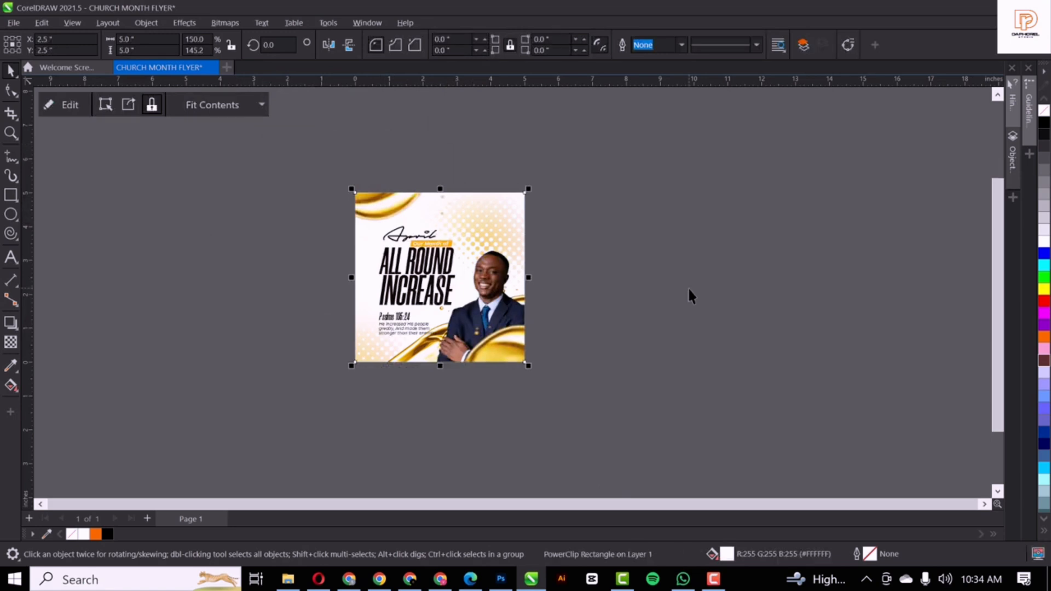
pyautogui.click(687, 287)
pyautogui.hotkey('shift', 'F4')
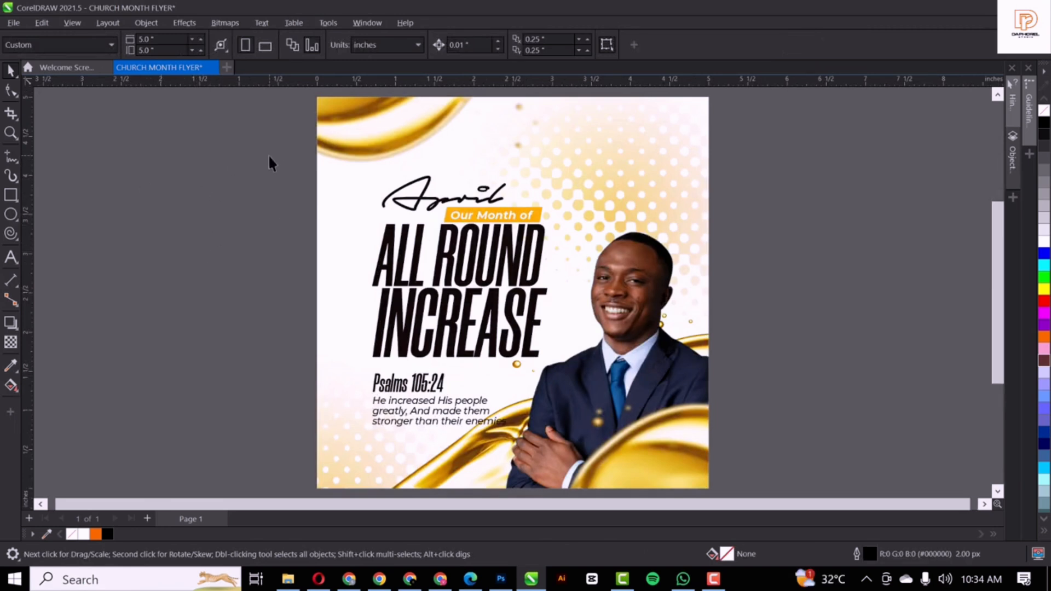
pyautogui.moveTo(269, 156); pyautogui.dragTo(537, 409)
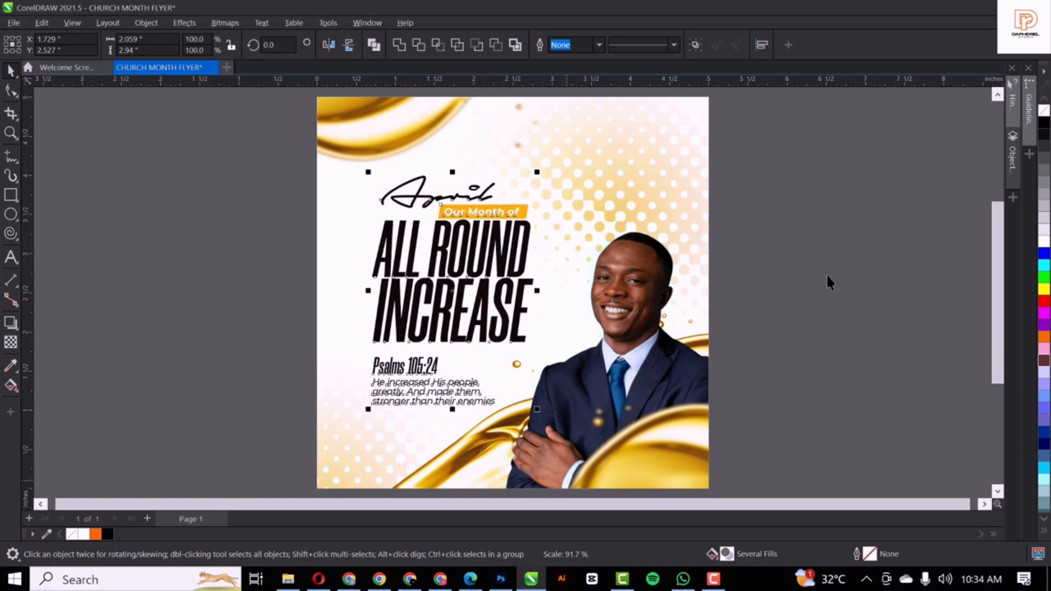
pyautogui.click(847, 255)
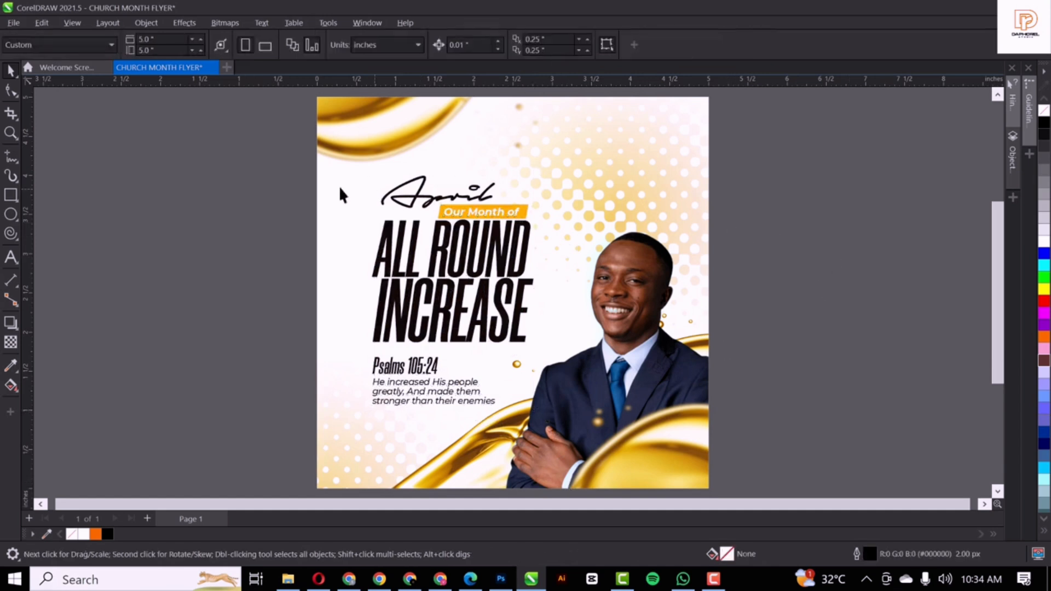
pyautogui.moveTo(362, 418); pyautogui.dragTo(547, 165)
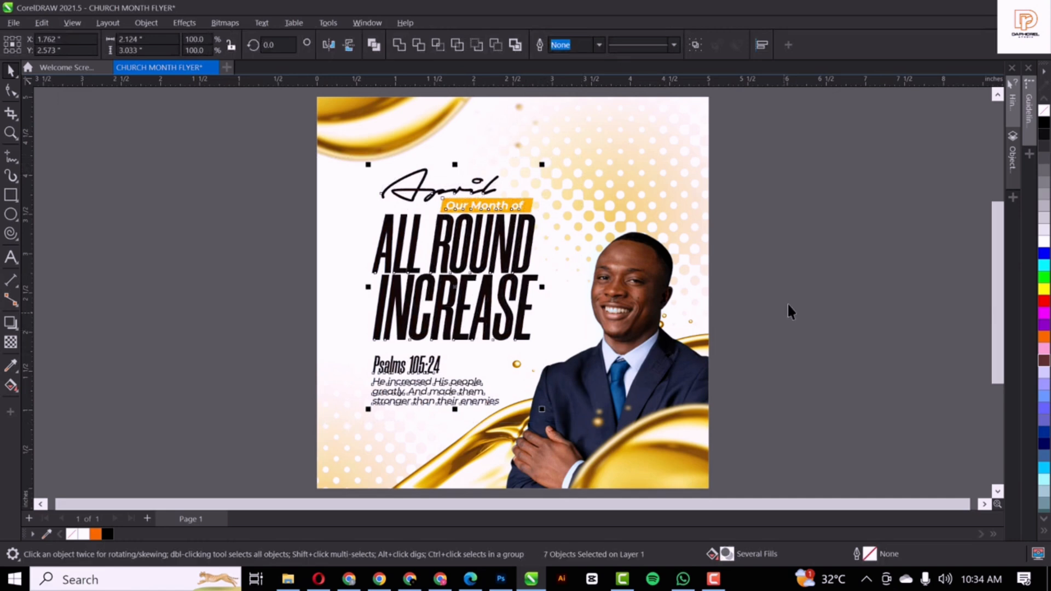
pyautogui.click(261, 152)
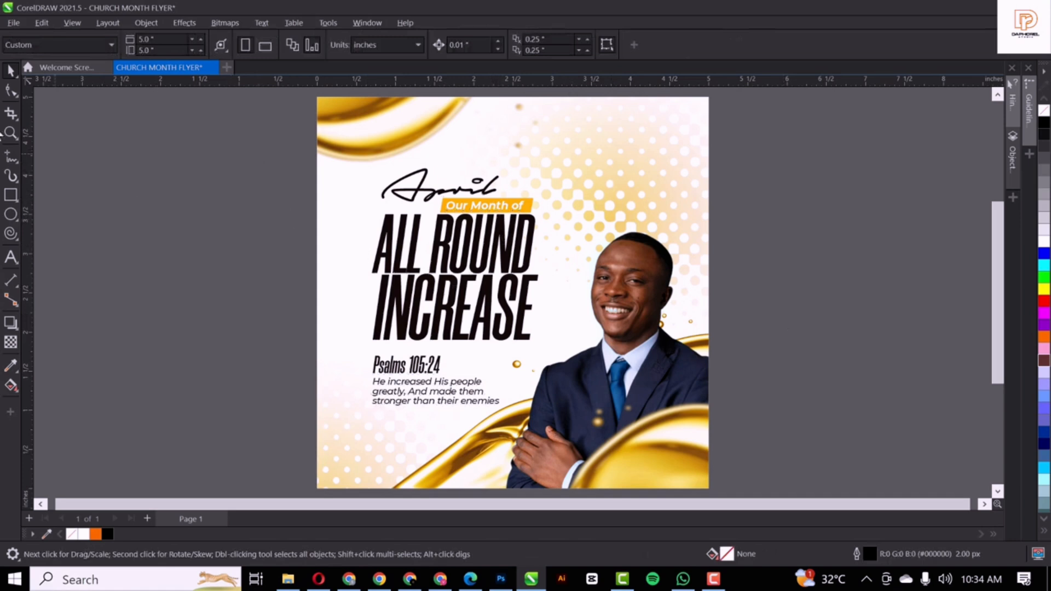
pyautogui.click(11, 195)
# Draw a white ellipse left of the page with no outline
pyautogui.moveTo(175, 231); pyautogui.dragTo(330, 289)
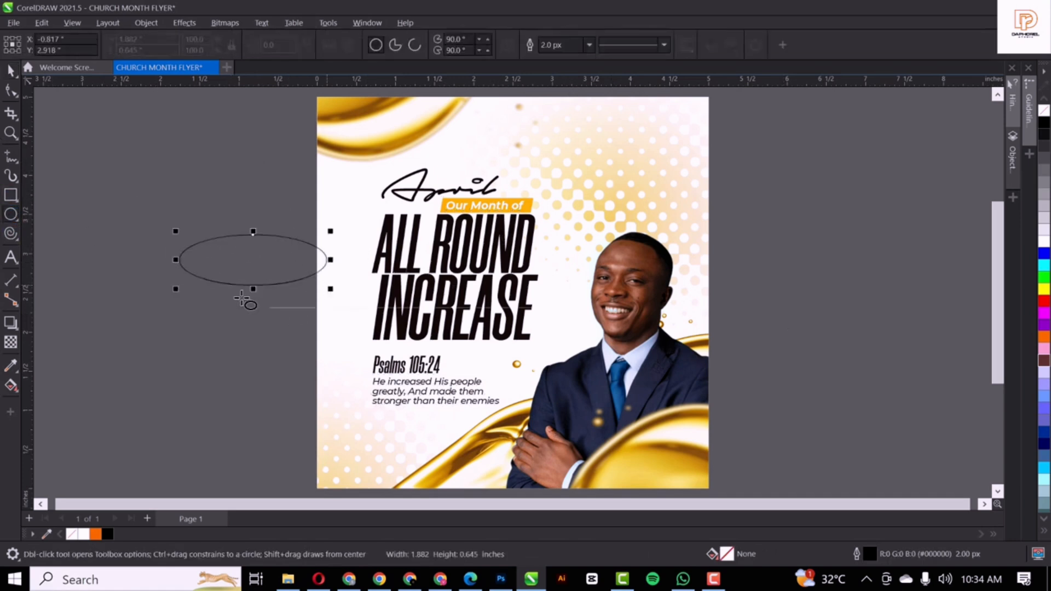
pyautogui.click(1044, 249)
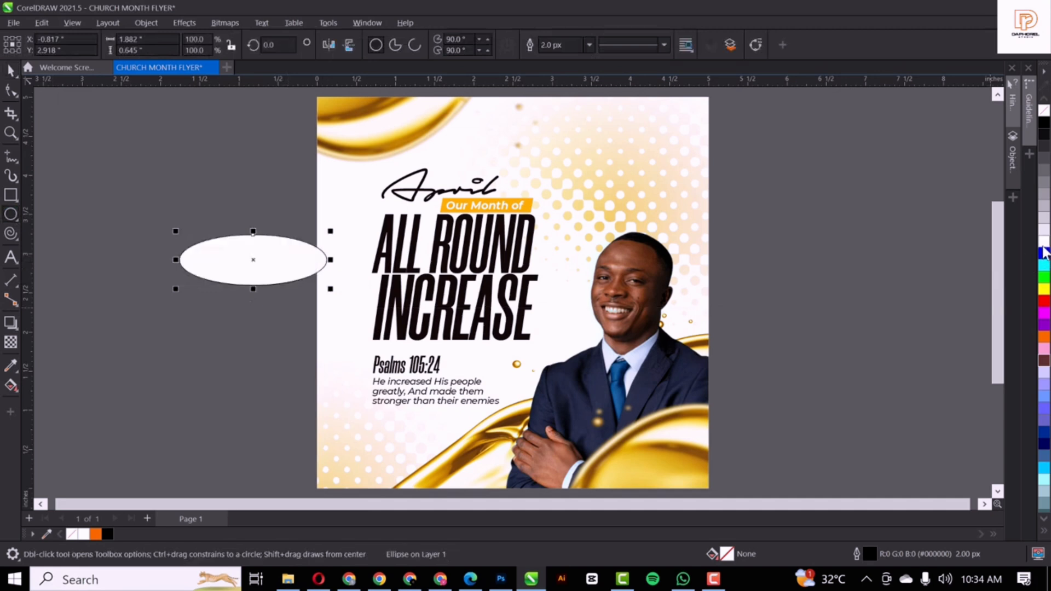
pyautogui.rightClick(1043, 110)
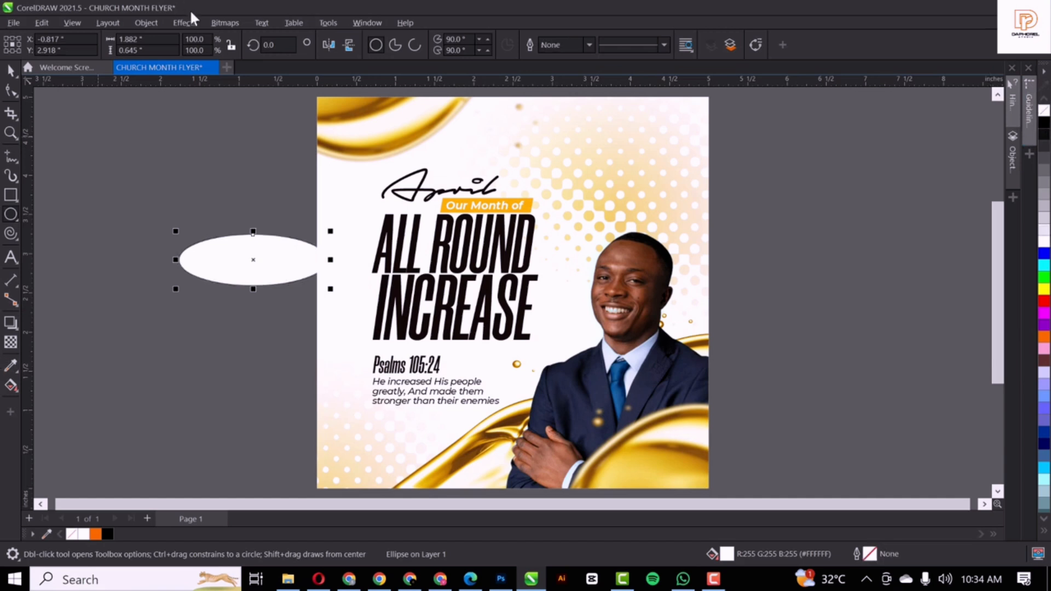
# Give the ellipse an elliptical fountain transparency and move it onto the bottom of INCREASE
pyautogui.click(10, 342)
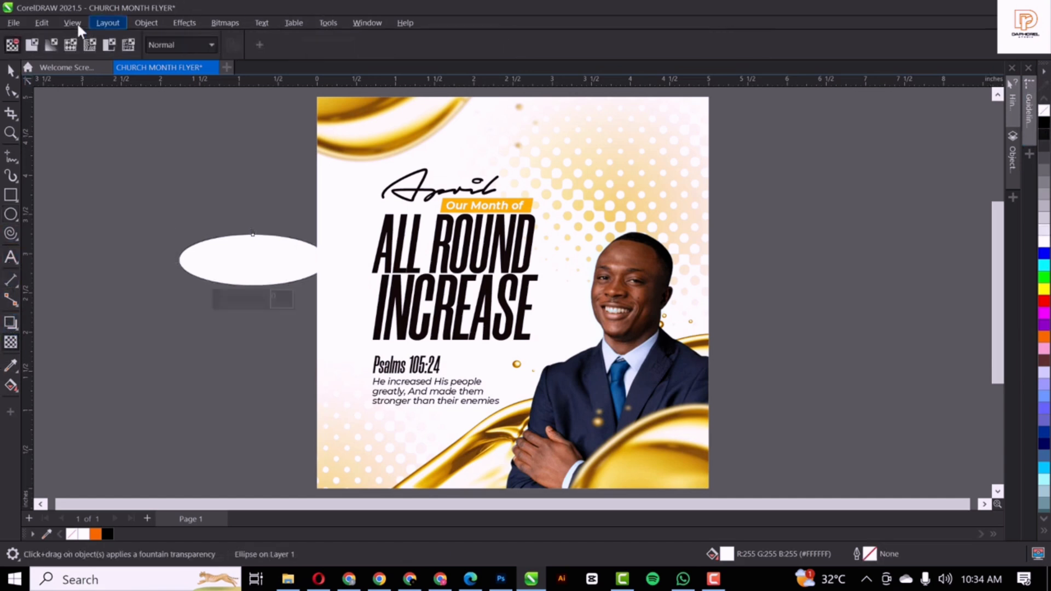
pyautogui.click(51, 44)
pyautogui.click(293, 45)
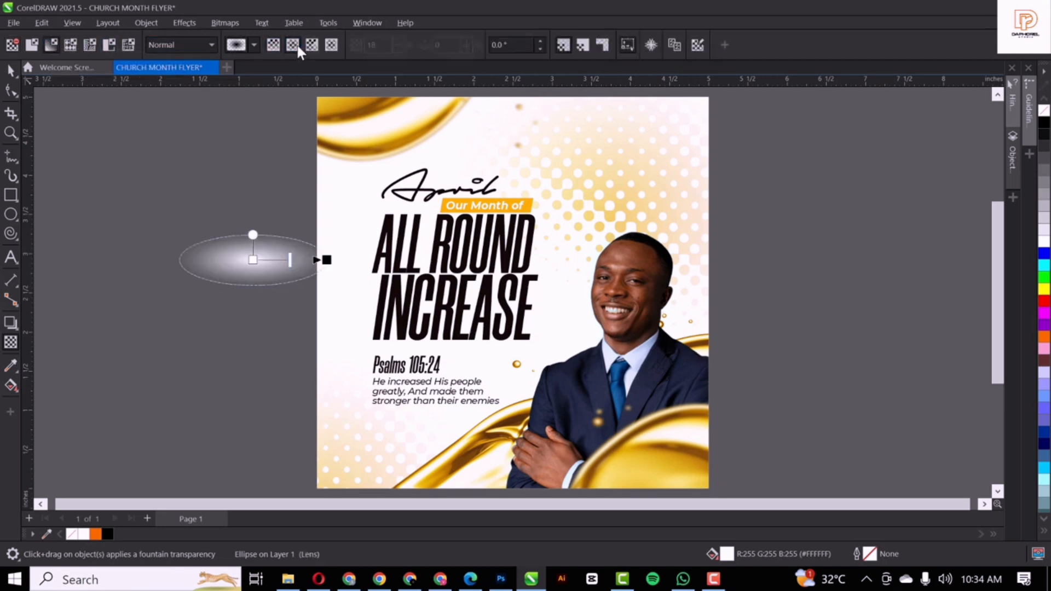
pyautogui.click(10, 70)
pyautogui.moveTo(252, 269); pyautogui.dragTo(448, 346)
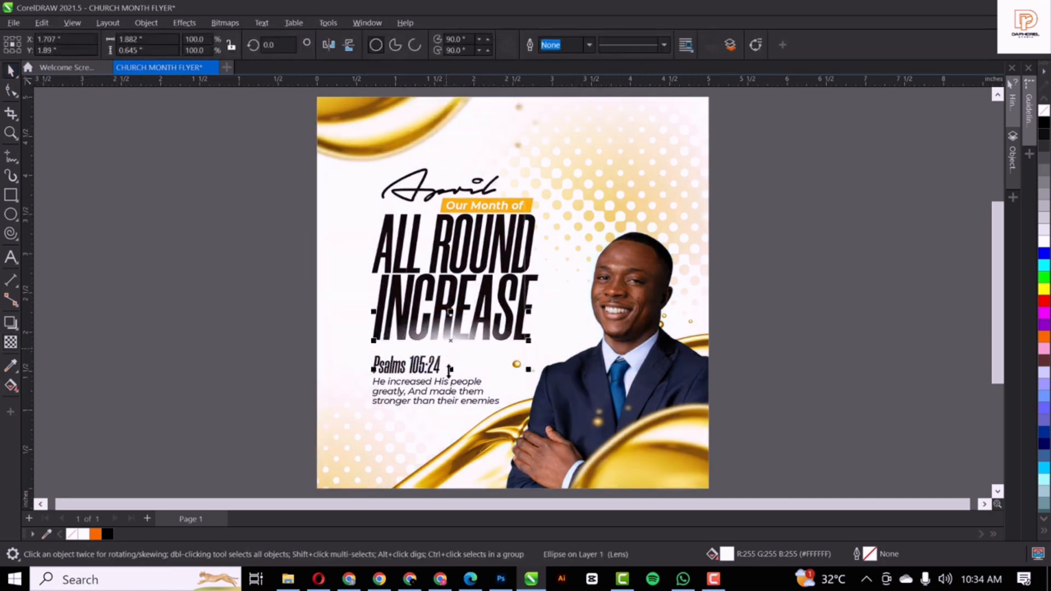
pyautogui.scroll(2, 447, 346)
pyautogui.scroll(1, 449, 346)
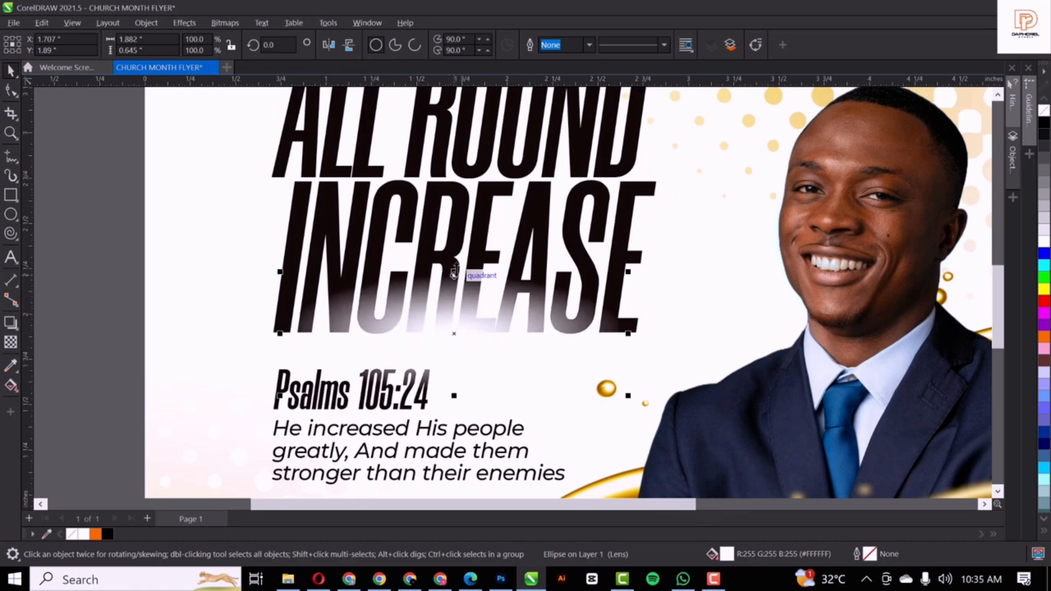
# Squash the glow to about 35% height and place a copy under ALL ROUND, shifted left over ALL
pyautogui.moveTo(468, 300); pyautogui.dragTo(469, 336)
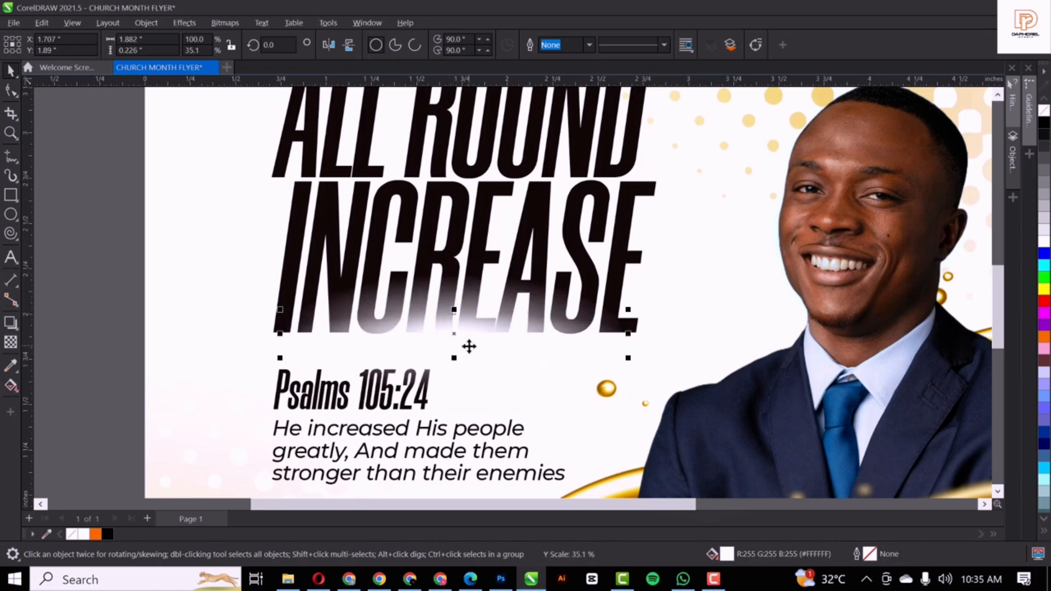
pyautogui.scroll(-2, 462, 339)
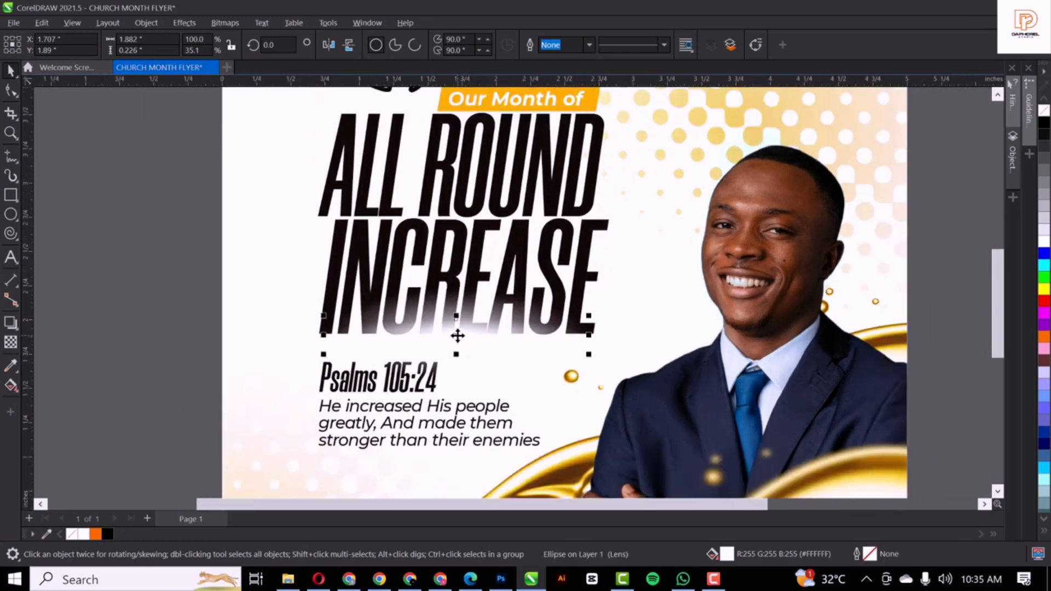
pyautogui.moveTo(458, 335); pyautogui.dragTo(572, 225)
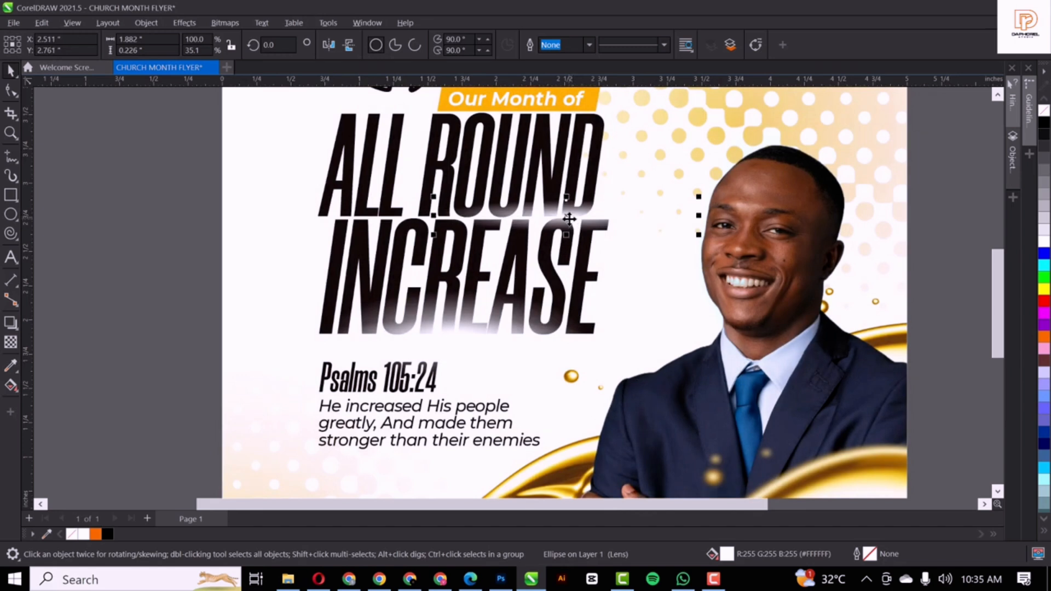
pyautogui.moveTo(578, 215); pyautogui.dragTo(390, 210)
pyautogui.scroll(-2, 509, 293)
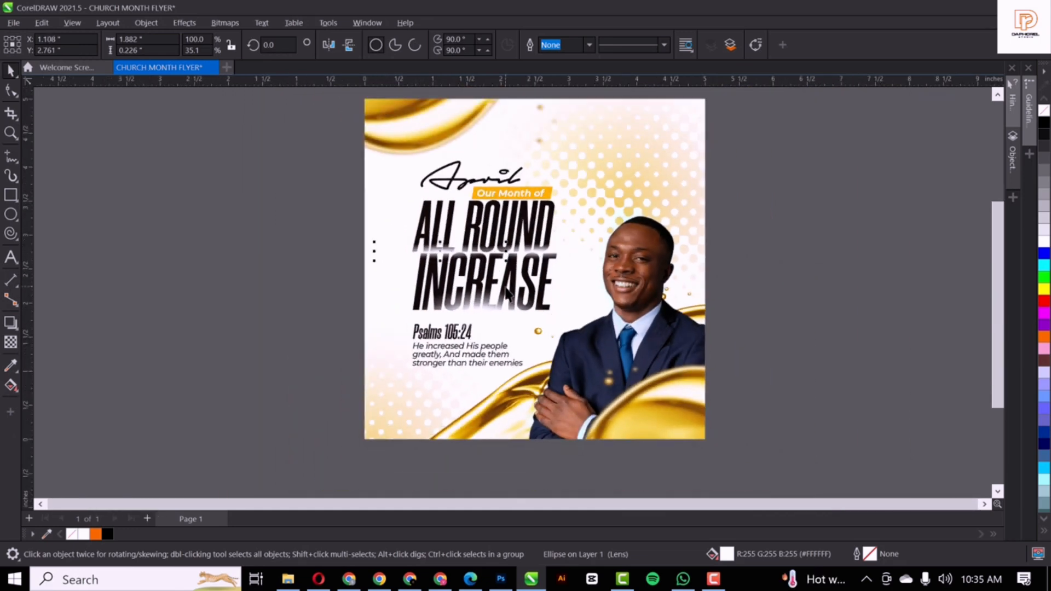
pyautogui.scroll(3, 508, 294)
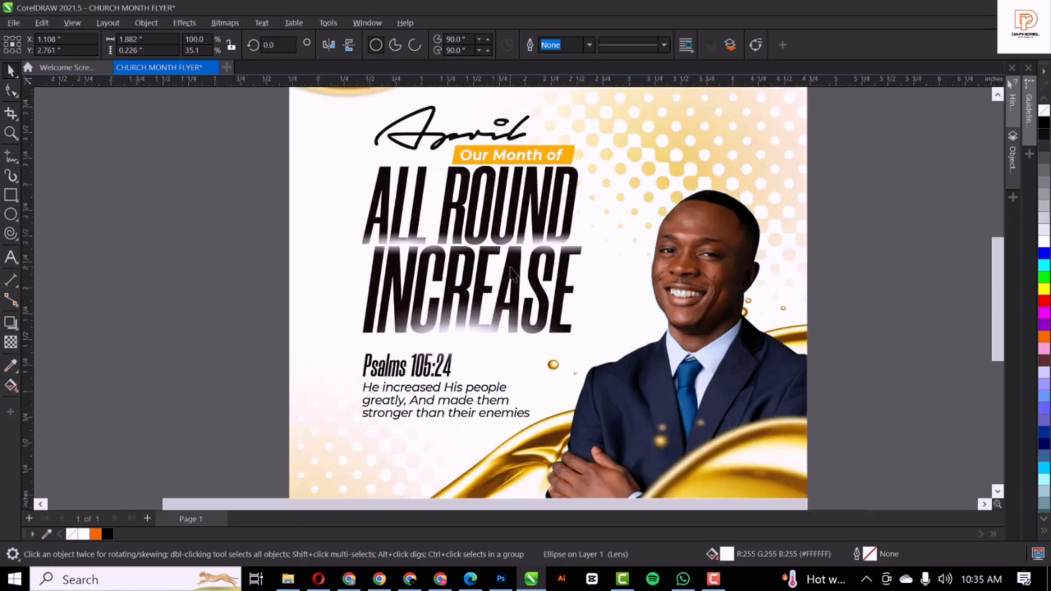
pyautogui.scroll(1, 510, 274)
pyautogui.scroll(-3, 510, 273)
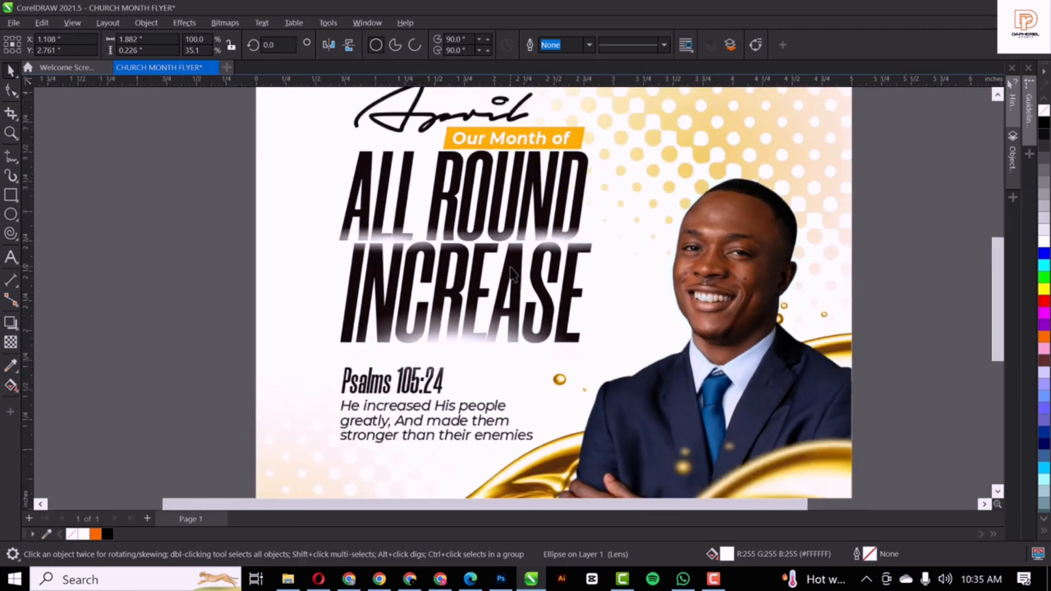
pyautogui.scroll(3, 712, 481)
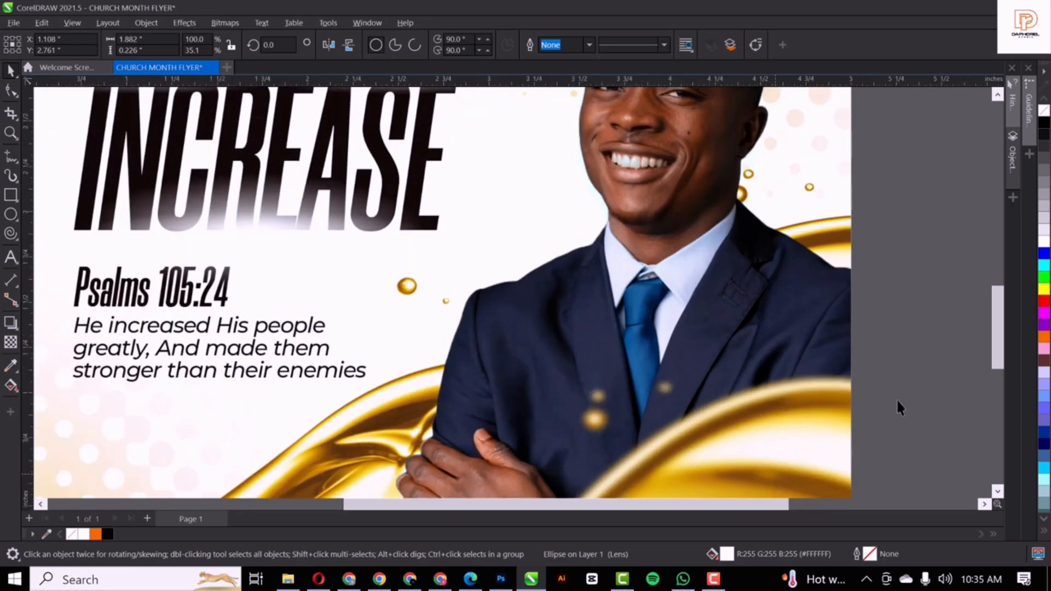
# Deselect the glow, adjust the view and select the flyer artwork
pyautogui.moveTo(996, 335); pyautogui.dragTo(999, 378)
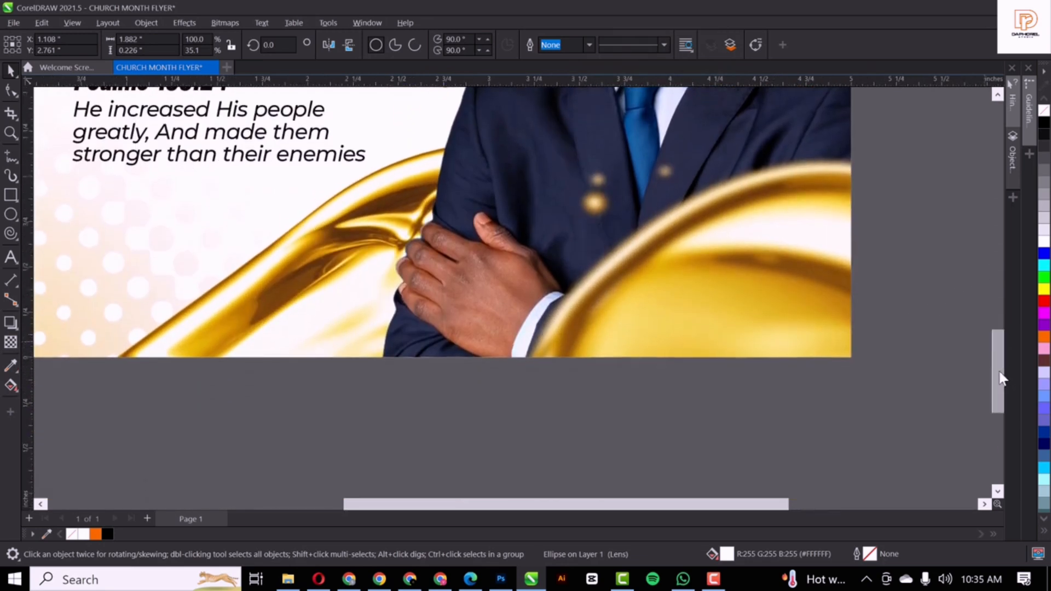
pyautogui.click(600, 411)
pyautogui.scroll(-1, 601, 410)
pyautogui.scroll(-2, 727, 337)
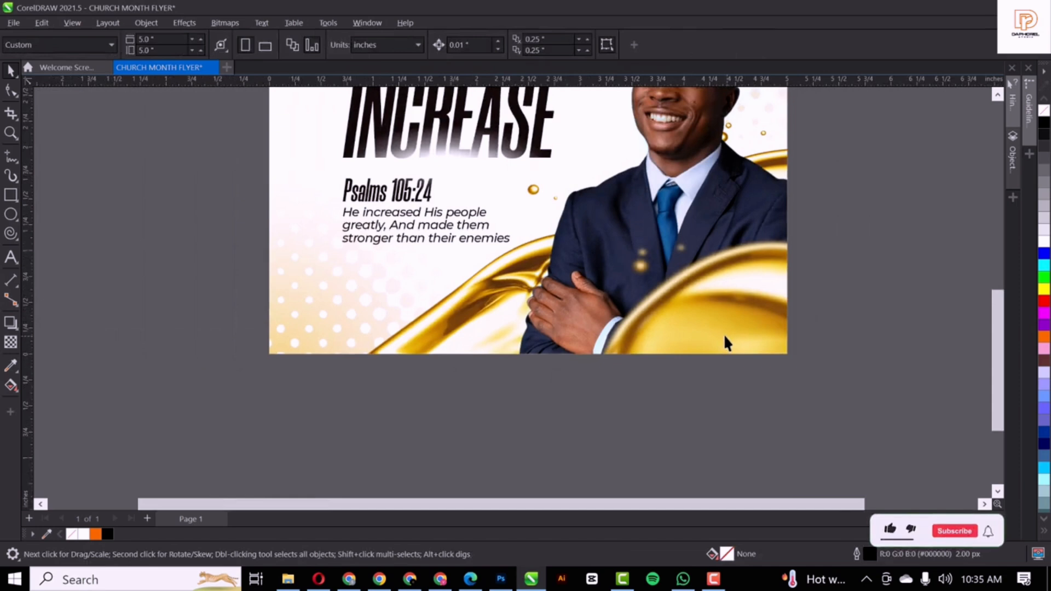
pyautogui.click(714, 332)
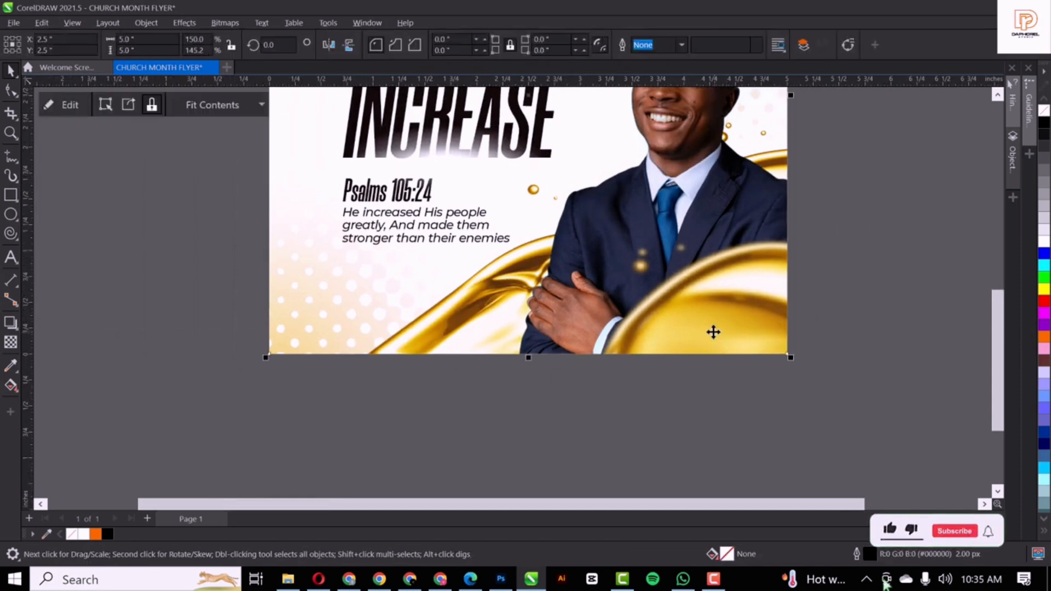
# Type the person's first name and surname as two lines of text left of the flyer
pyautogui.click(10, 258)
pyautogui.click(136, 315)
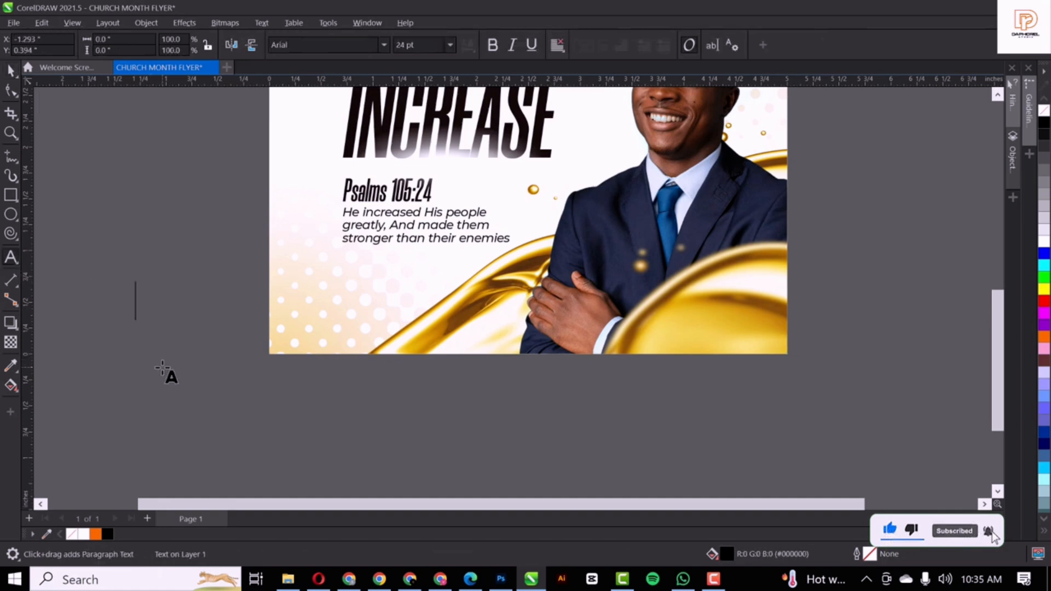
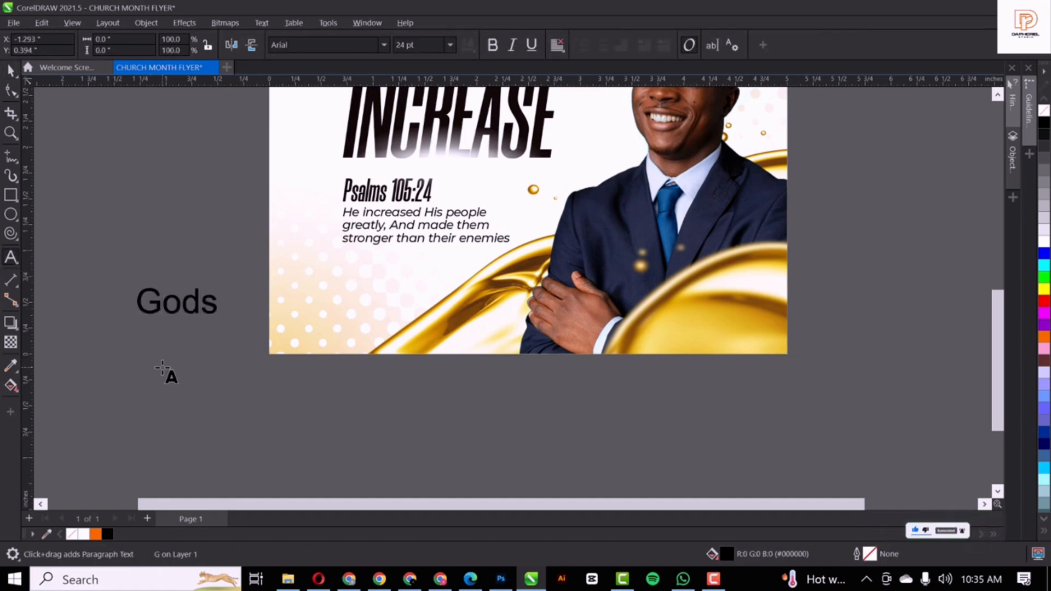
pyautogui.press('Return')
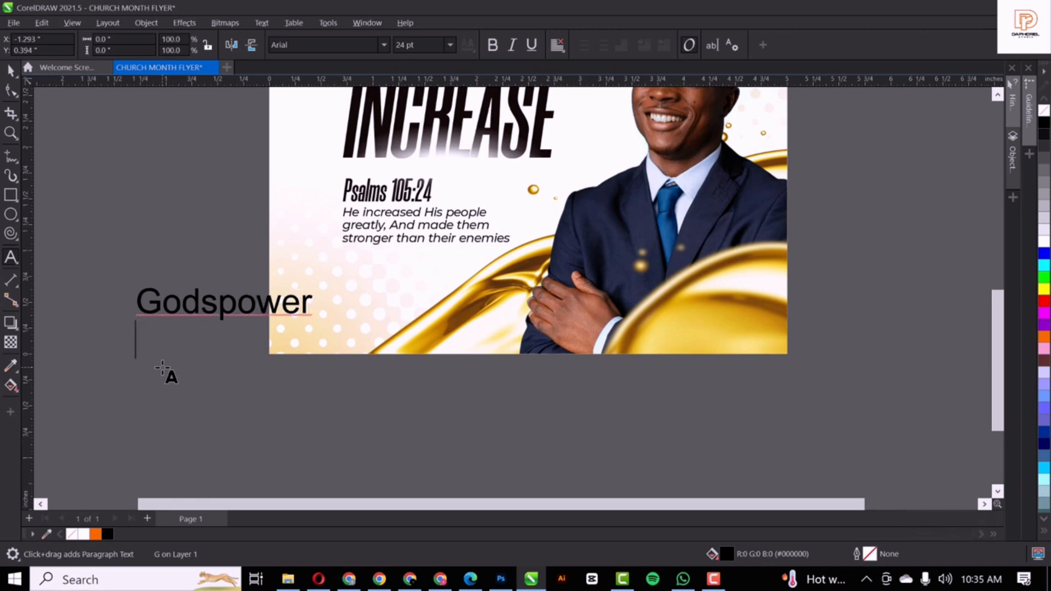
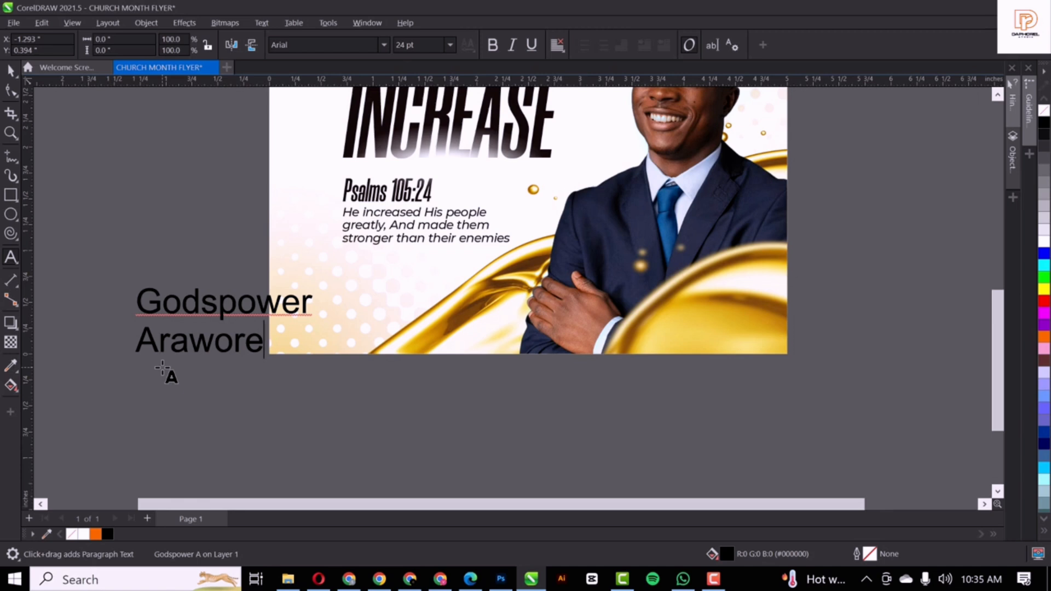
# Convert all of the name text to UPPERCASE with Change Case
pyautogui.hotkey('ctrl', 'a')
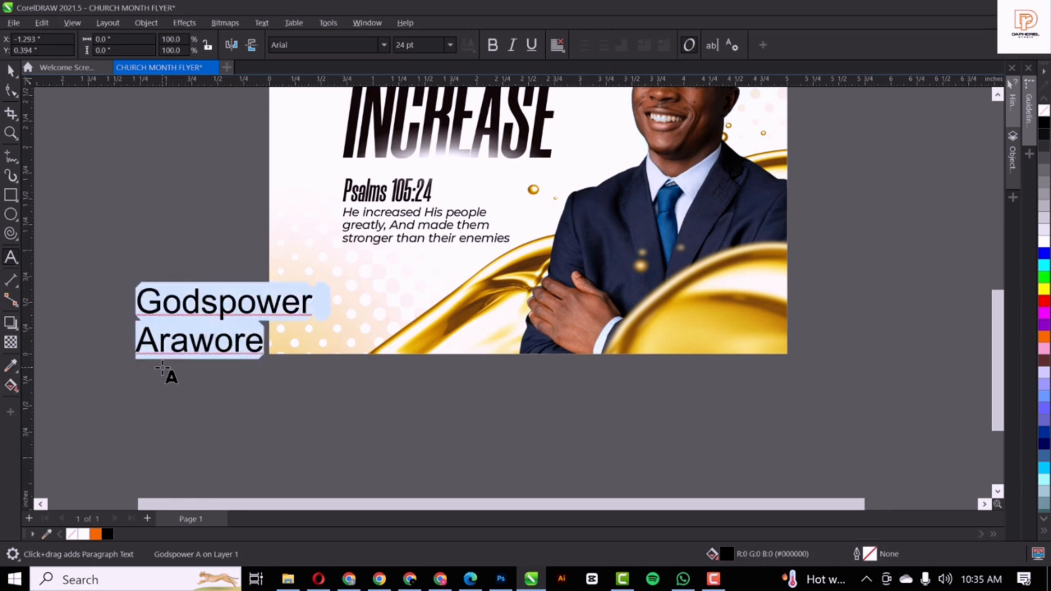
pyautogui.hotkey('shift', 'F3')
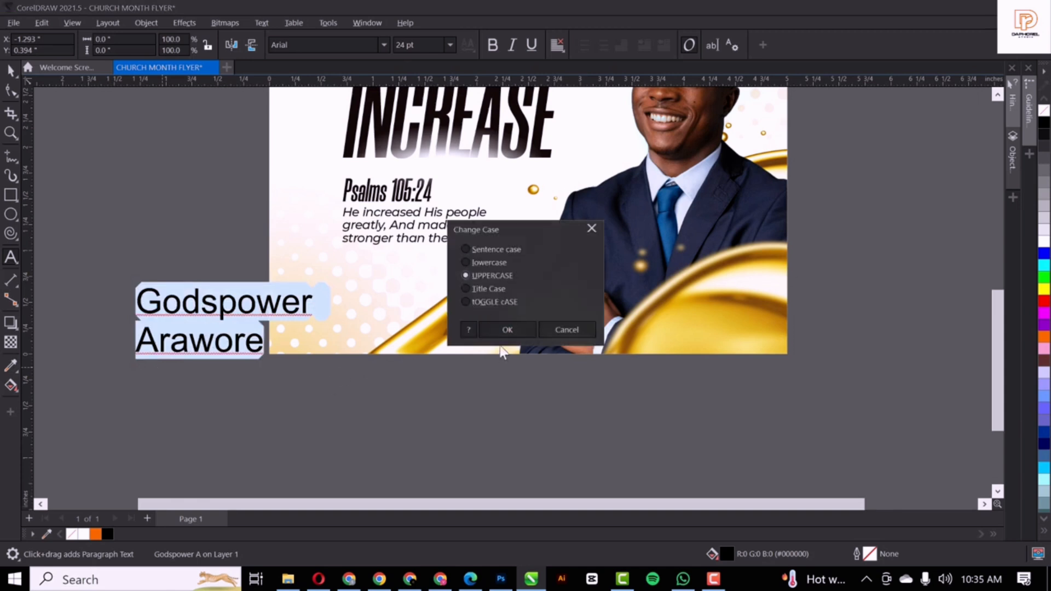
pyautogui.click(501, 331)
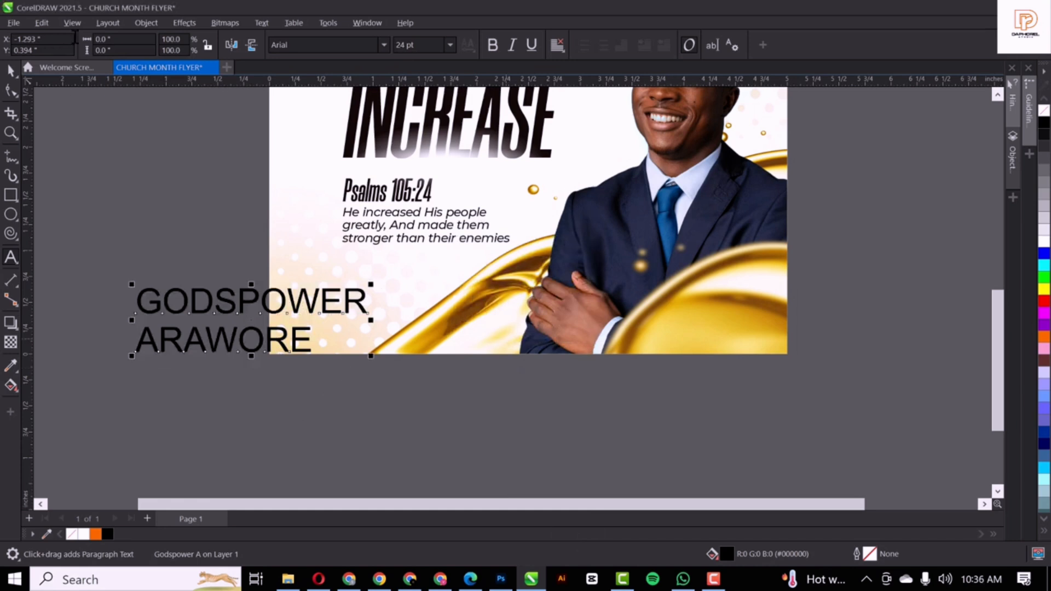
pyautogui.click(380, 45)
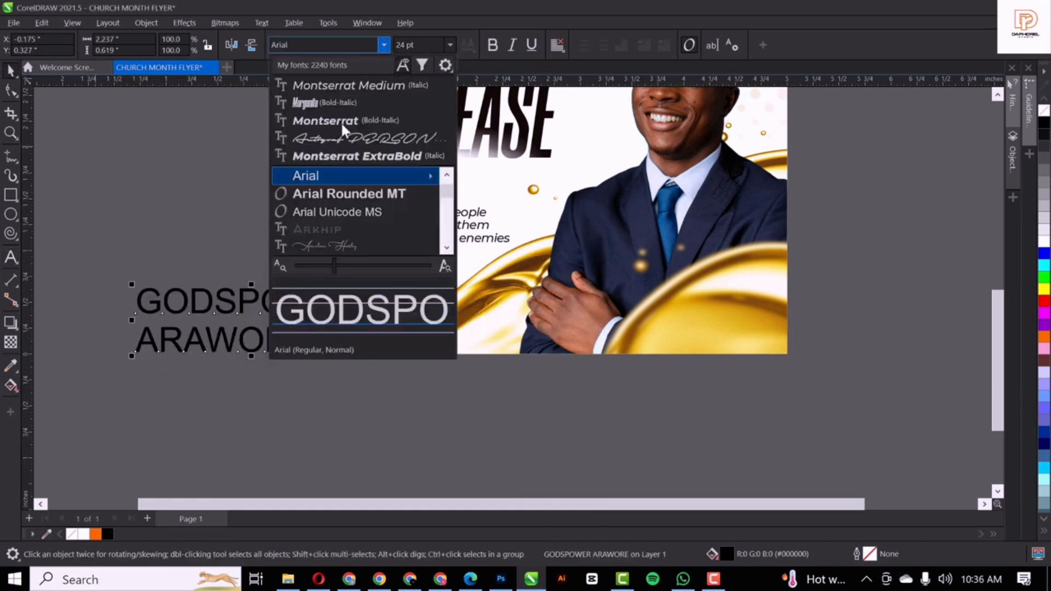
# Set the name in Montserrat Bold Italic and tighten its line and letter spacing
pyautogui.click(333, 117)
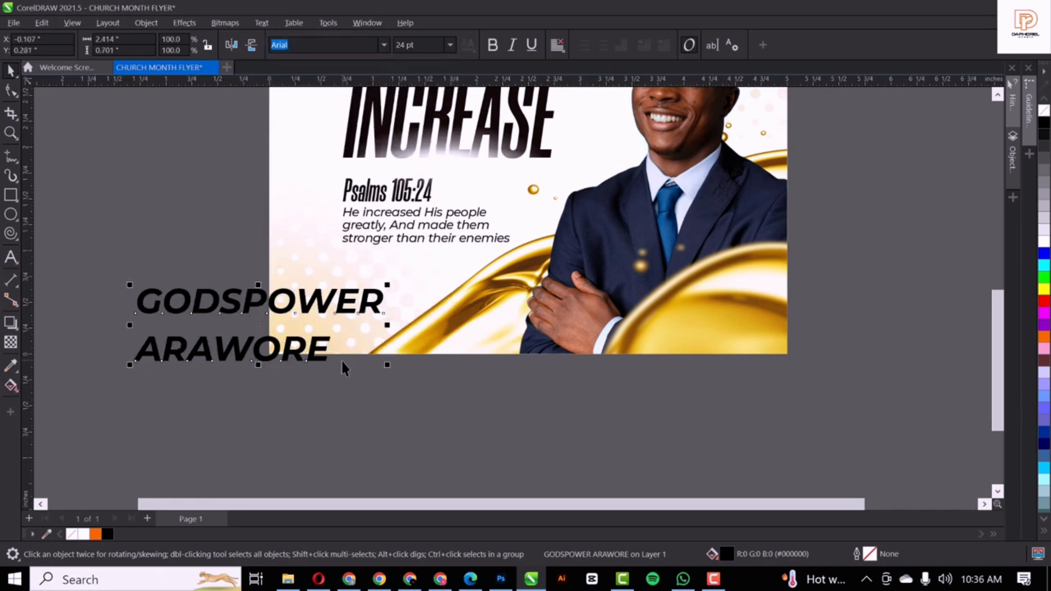
pyautogui.press('F10')
pyautogui.moveTo(130, 363); pyautogui.dragTo(133, 329)
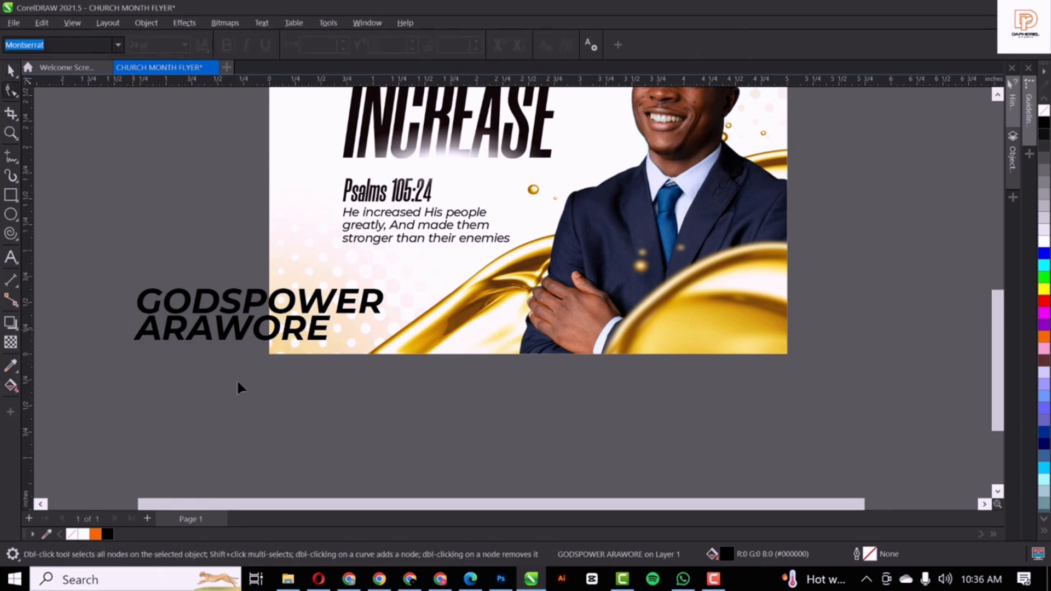
pyautogui.moveTo(387, 346); pyautogui.dragTo(371, 345)
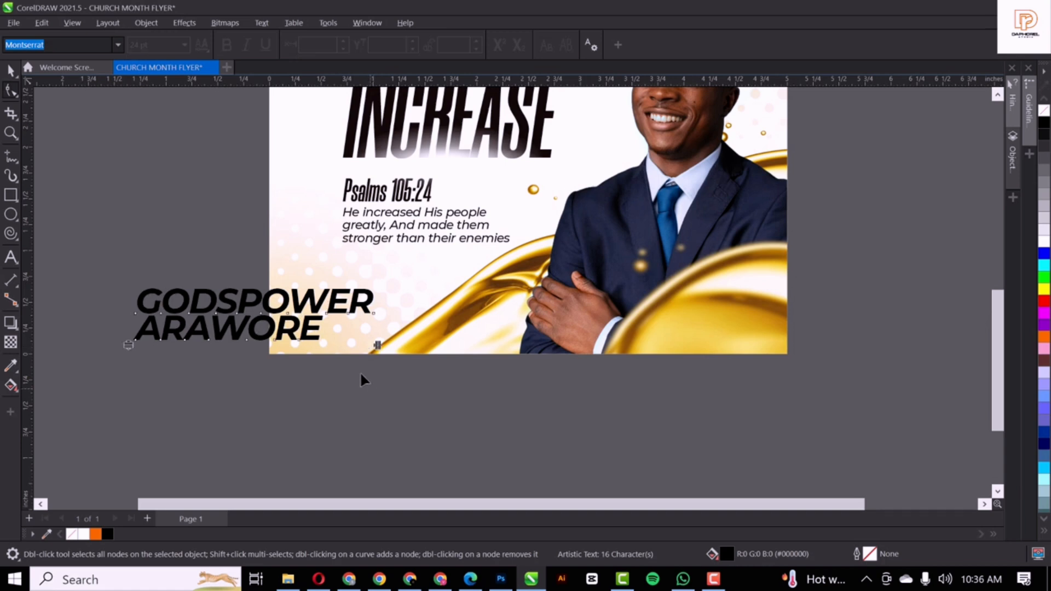
# Shrink the name to about 8.9 pt and move it onto the gold swirl at bottom right
pyautogui.click(277, 325)
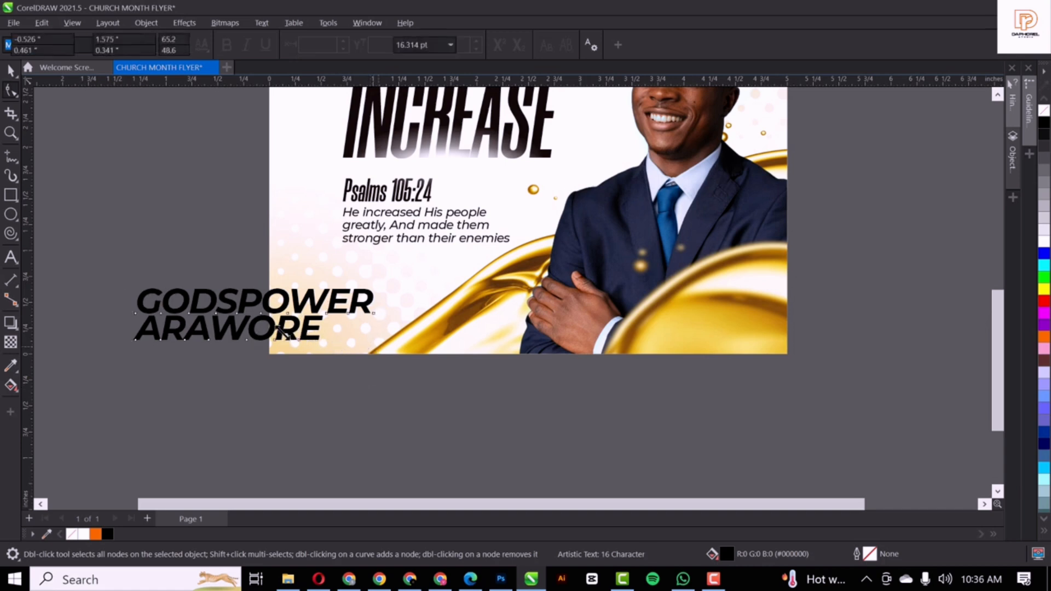
pyautogui.moveTo(282, 332); pyautogui.dragTo(228, 327)
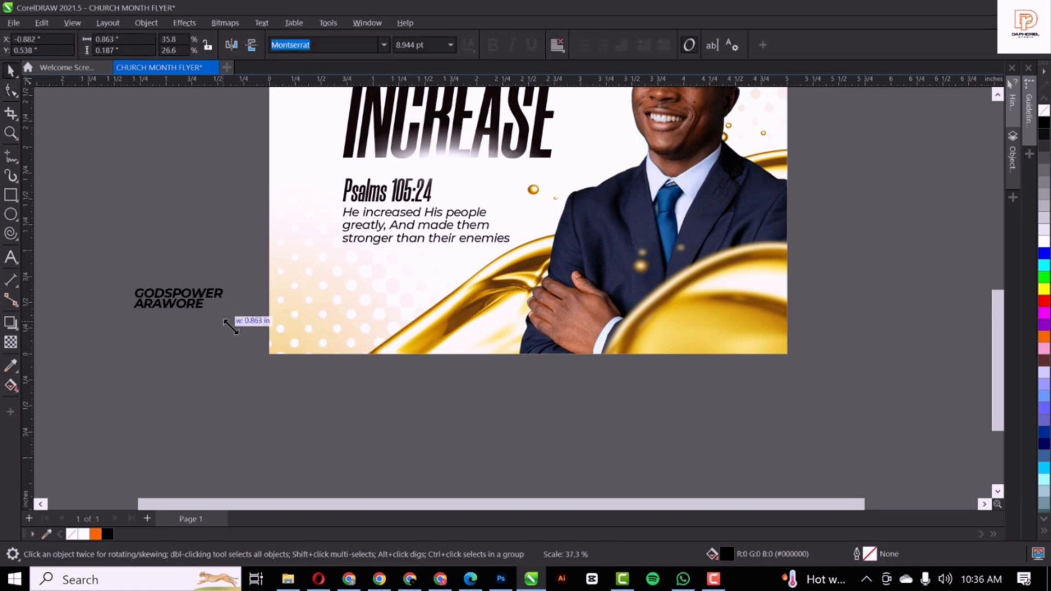
pyautogui.moveTo(182, 295); pyautogui.dragTo(719, 316)
# Shrink the name slightly, to about 7.3 pt, so it fits the swirl
pyautogui.scroll(-2, 671, 421)
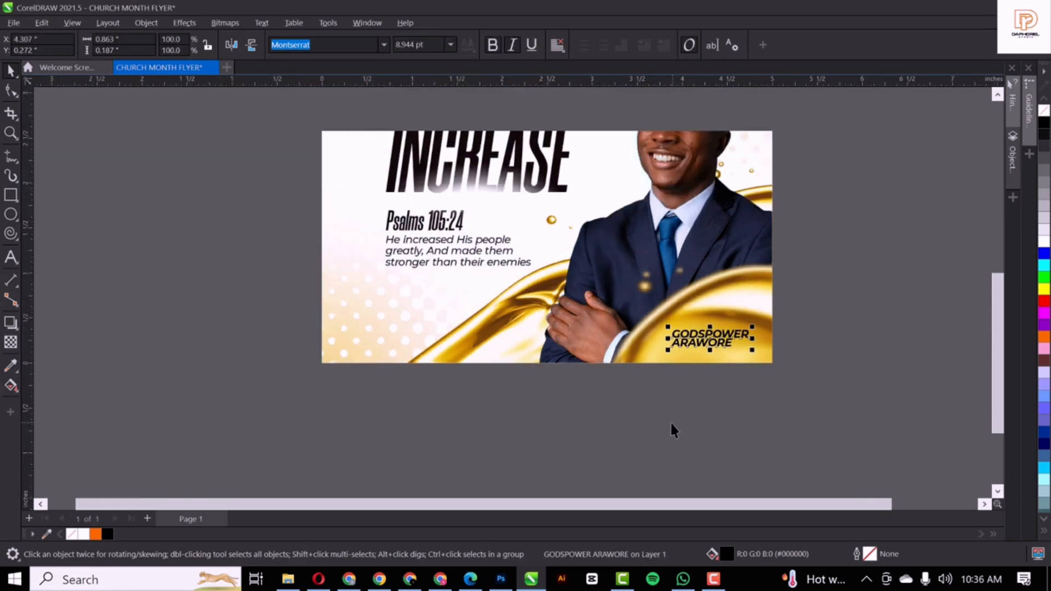
pyautogui.scroll(3, 725, 363)
pyautogui.scroll(5, 724, 362)
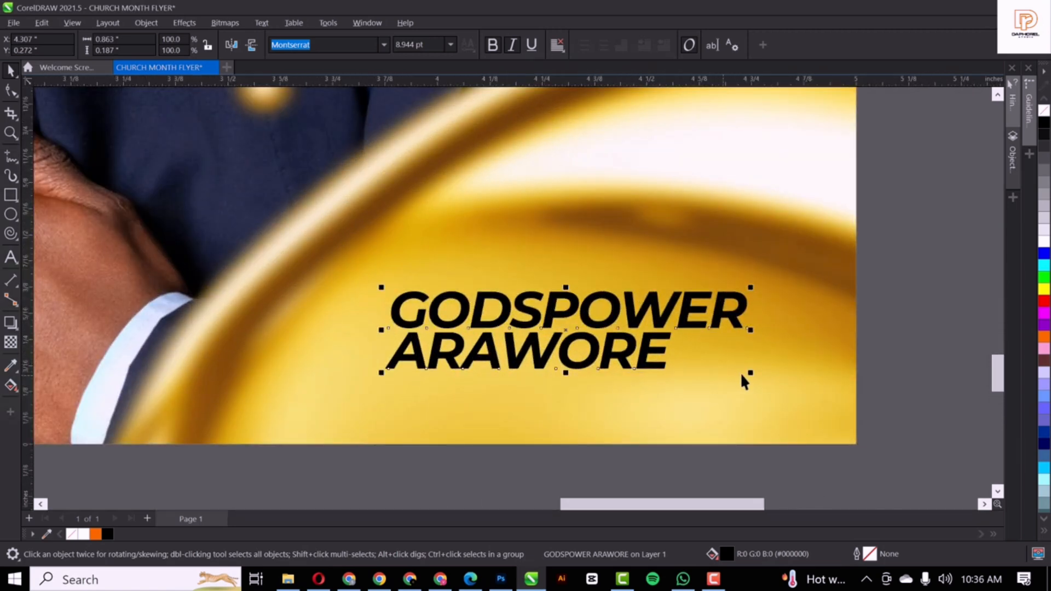
pyautogui.moveTo(754, 370); pyautogui.dragTo(718, 371)
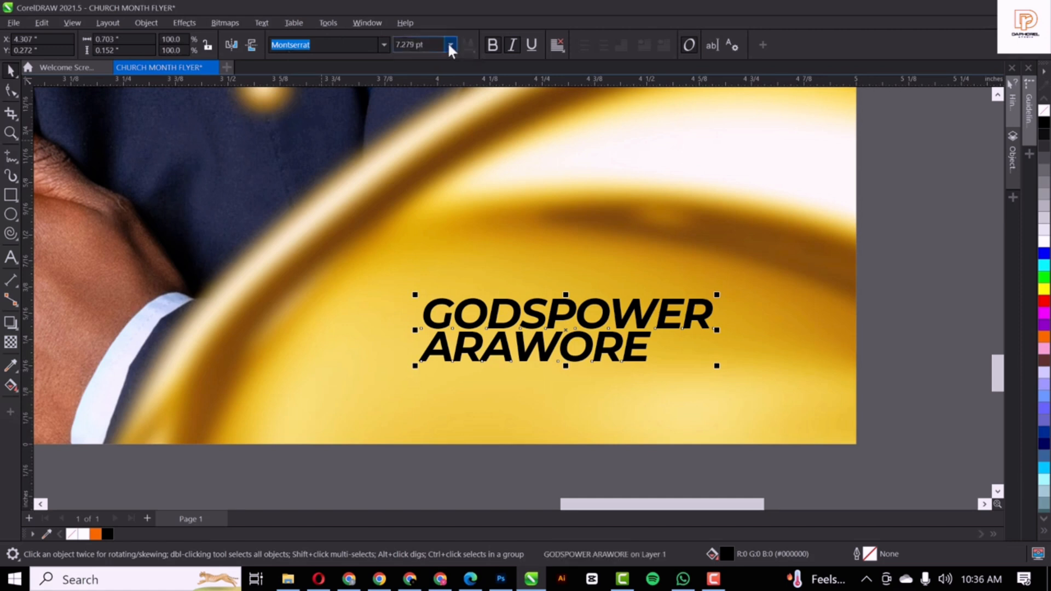
# Change the name's font to Montserrat ExtraBold Italic, then deselect it
pyautogui.click(383, 43)
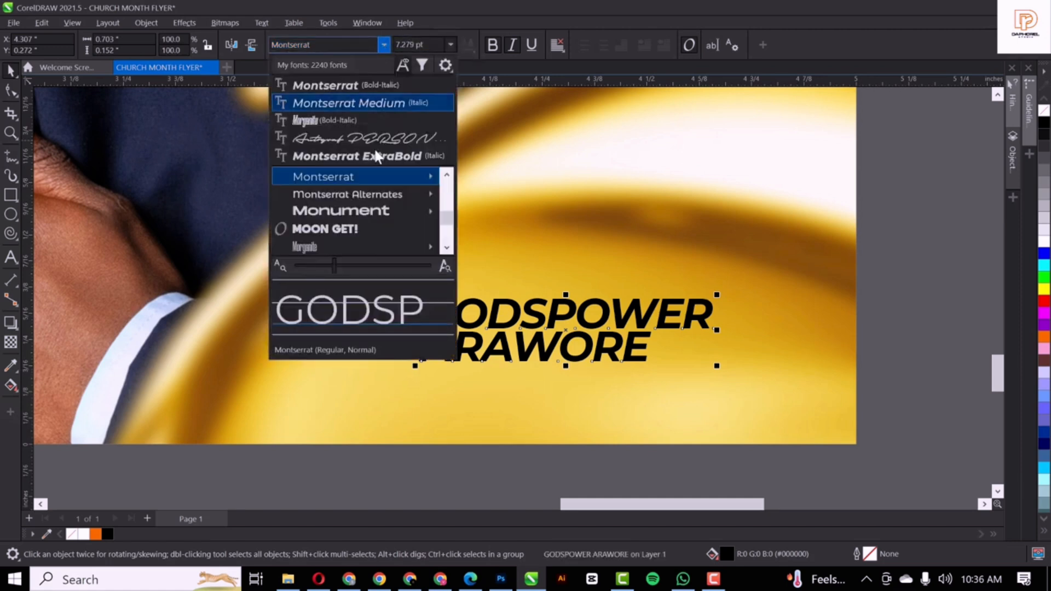
pyautogui.moveTo(385, 174)
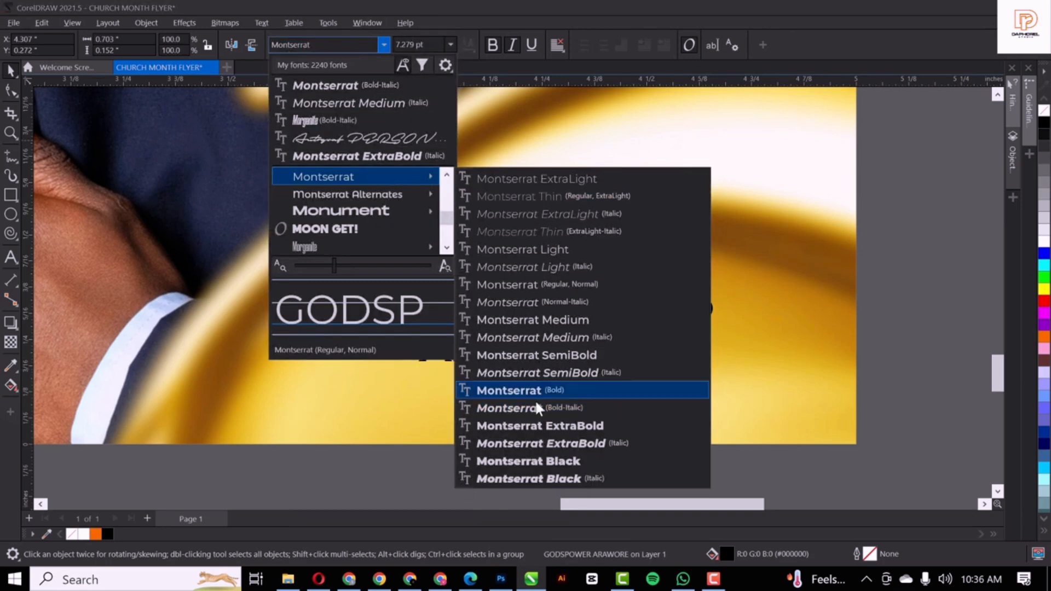
pyautogui.click(559, 441)
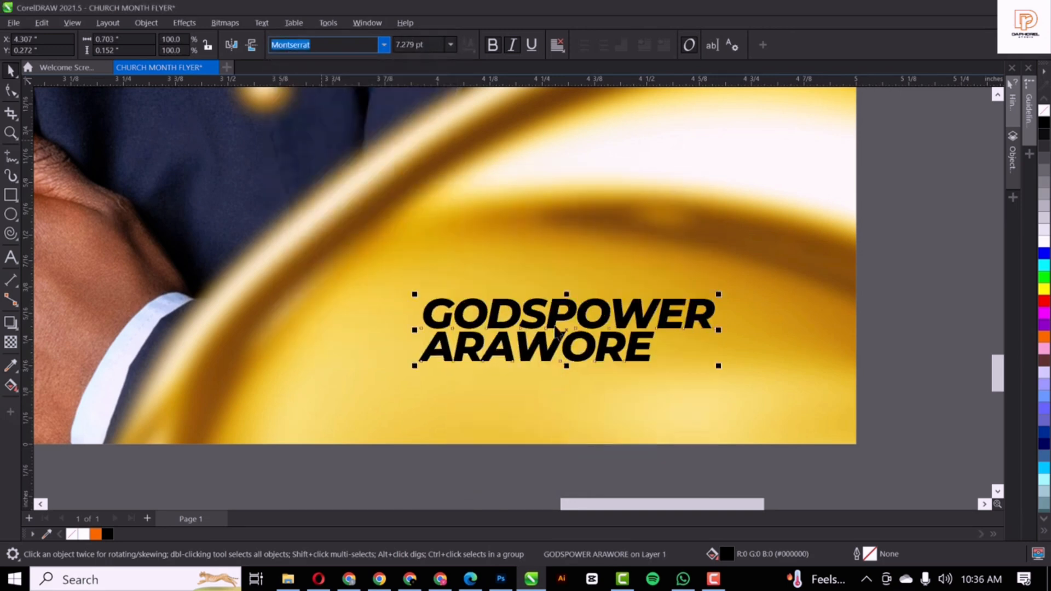
pyautogui.scroll(-3, 556, 331)
pyautogui.scroll(2, 602, 350)
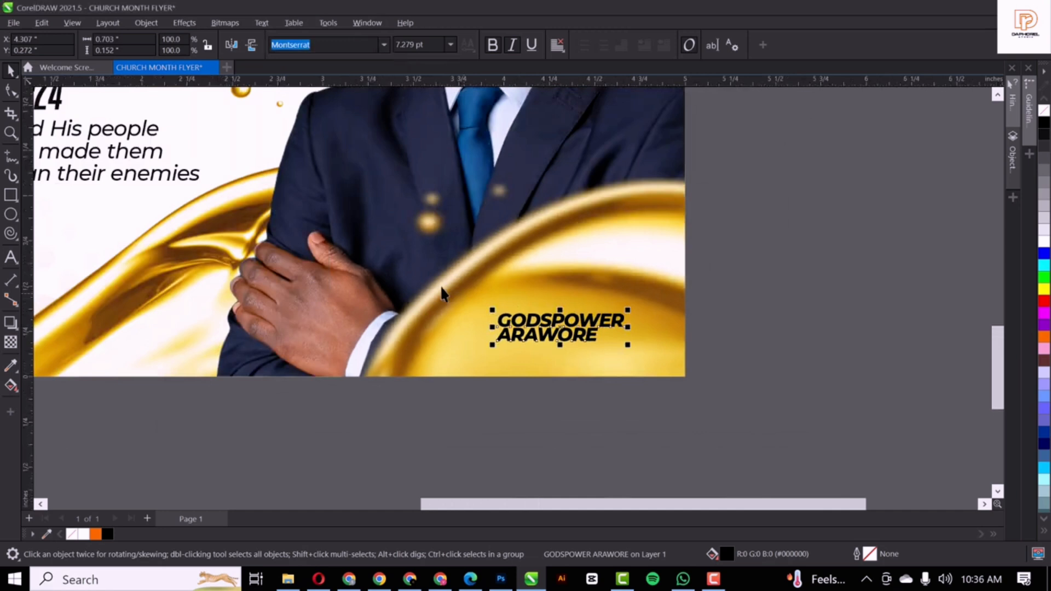
pyautogui.click(725, 317)
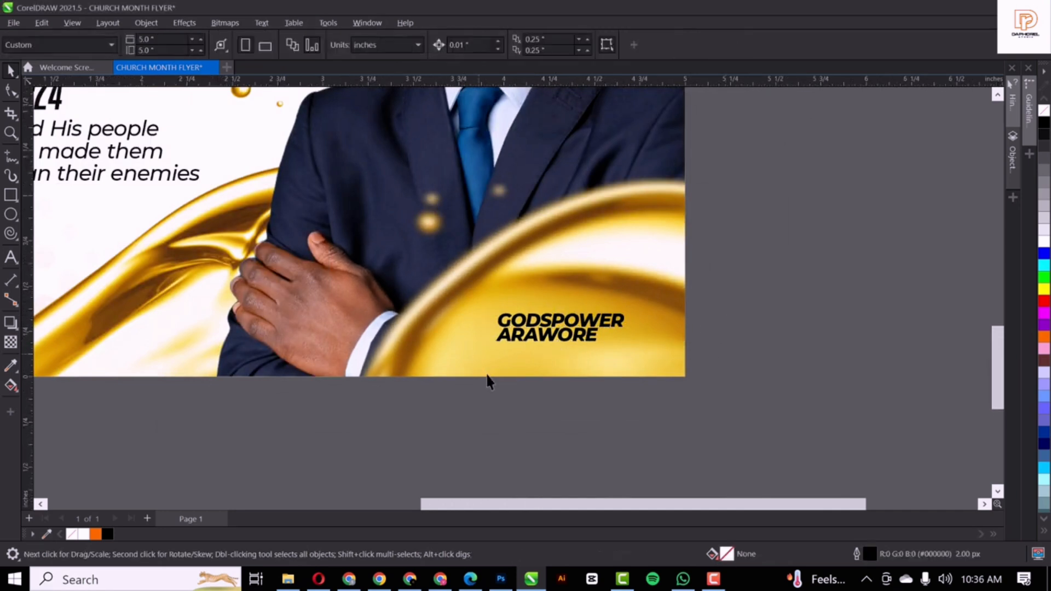
pyautogui.scroll(-3, 489, 382)
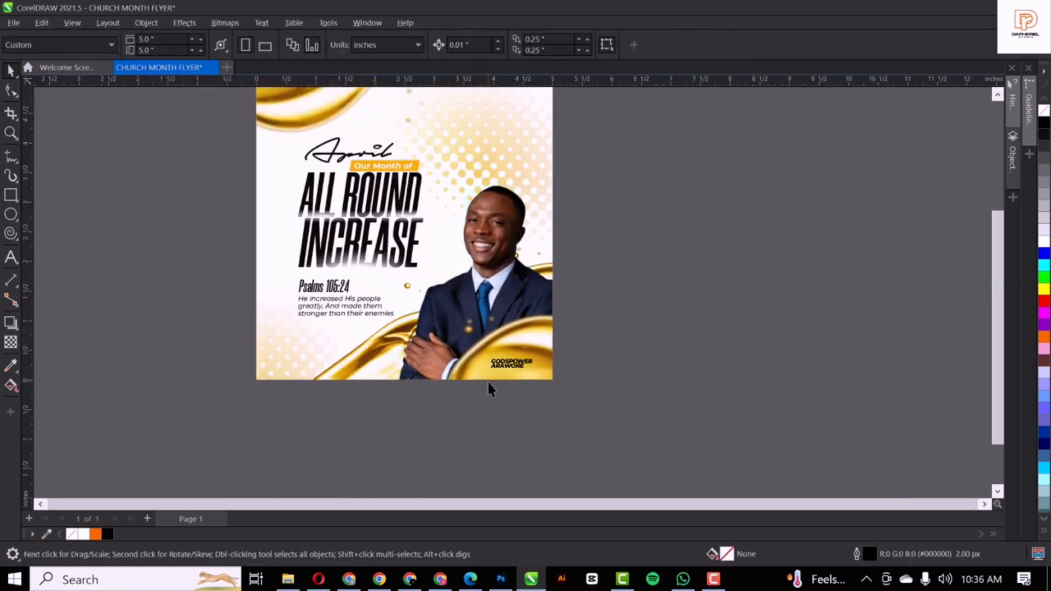
pyautogui.scroll(1, 488, 383)
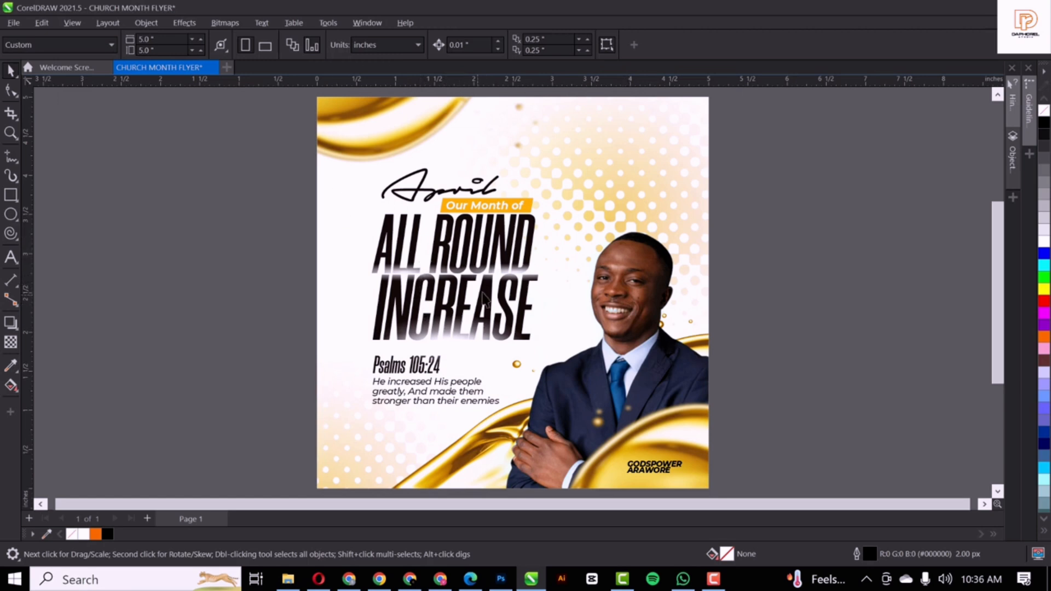
pyautogui.click(590, 192)
pyautogui.press('Escape')
# Enter the flyer's PowerClip and apply Auto Adjust to the suited man's photo
pyautogui.doubleClick(650, 259)
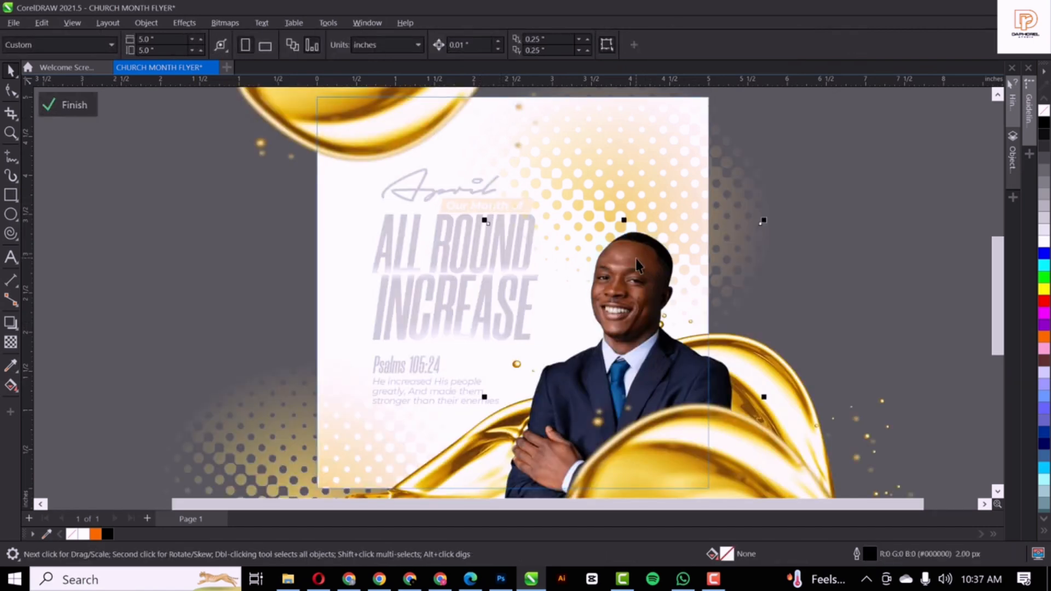
pyautogui.click(185, 21)
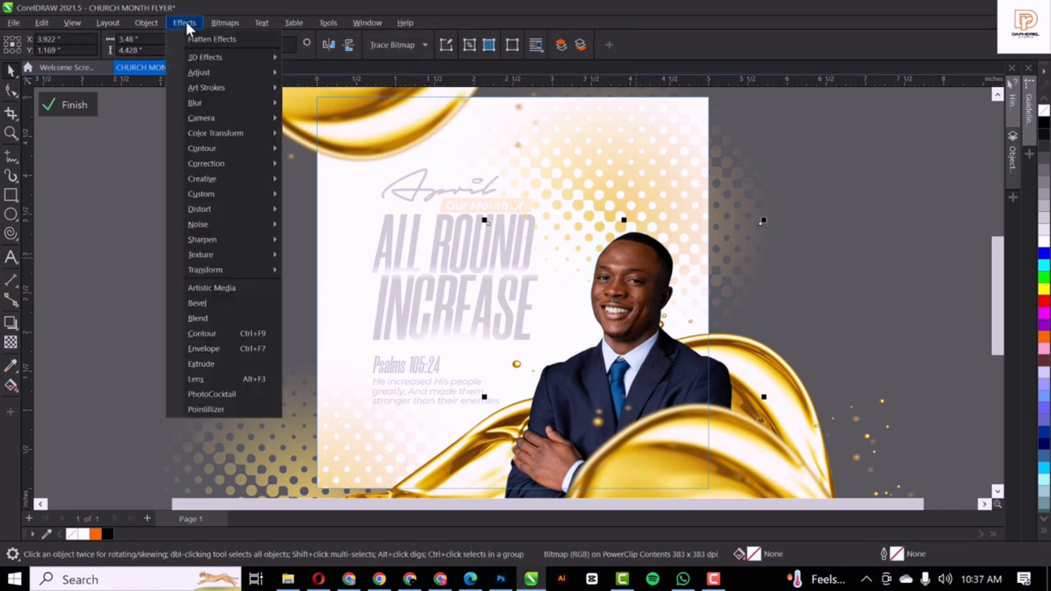
pyautogui.moveTo(225, 71)
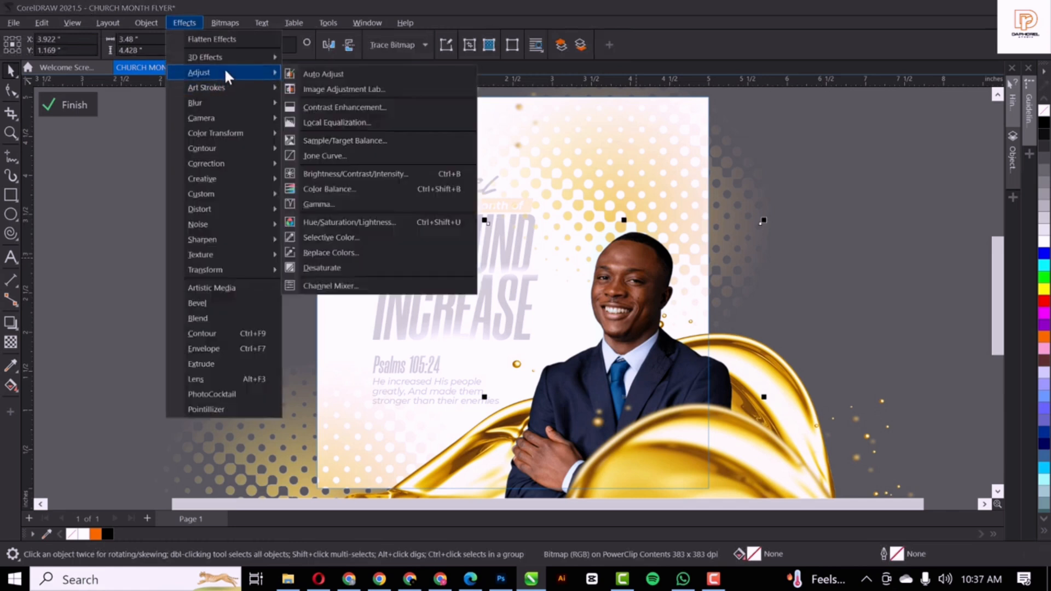
pyautogui.click(323, 73)
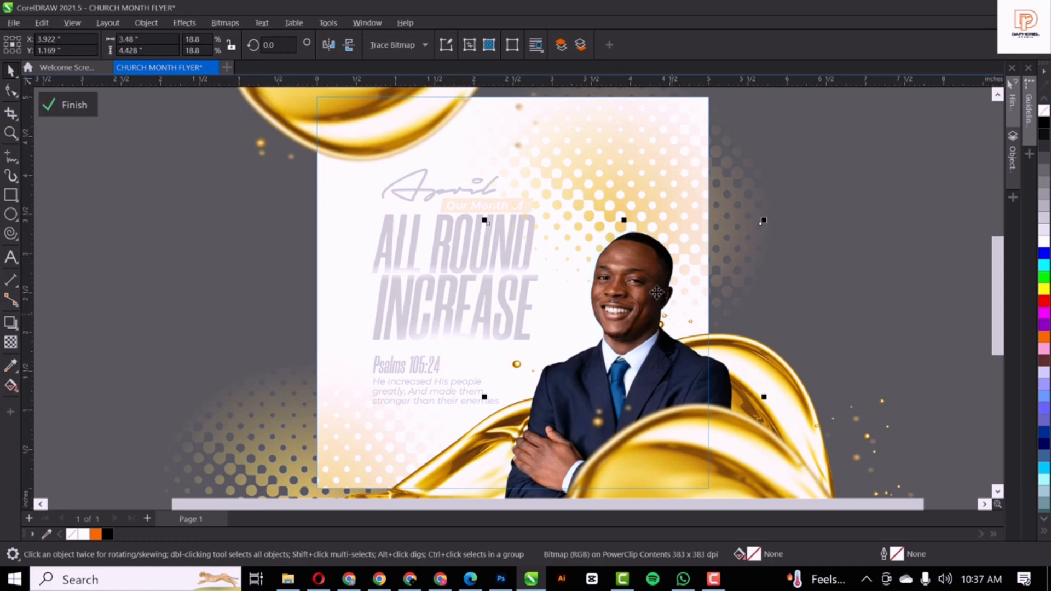
# Brighten the photo's midtones with a Tone Curve point raised slightly above the midline
pyautogui.click(178, 23)
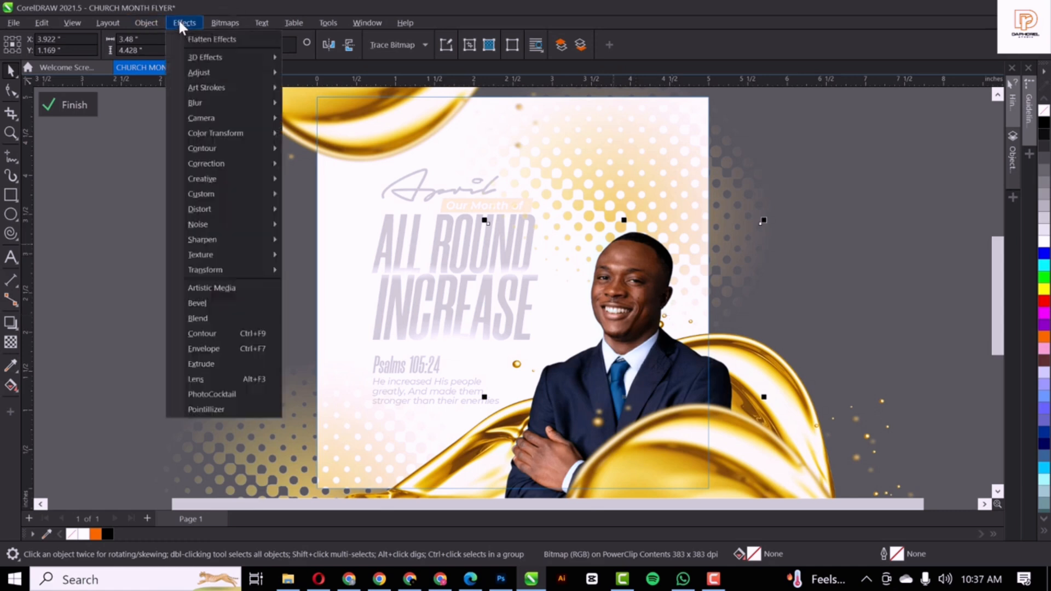
pyautogui.moveTo(205, 73)
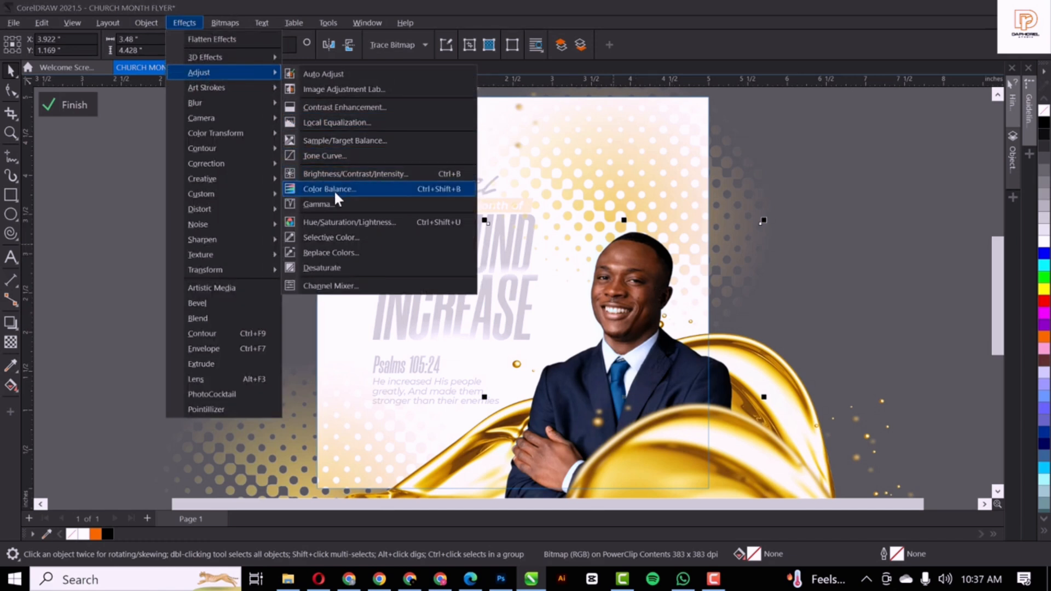
pyautogui.click(333, 154)
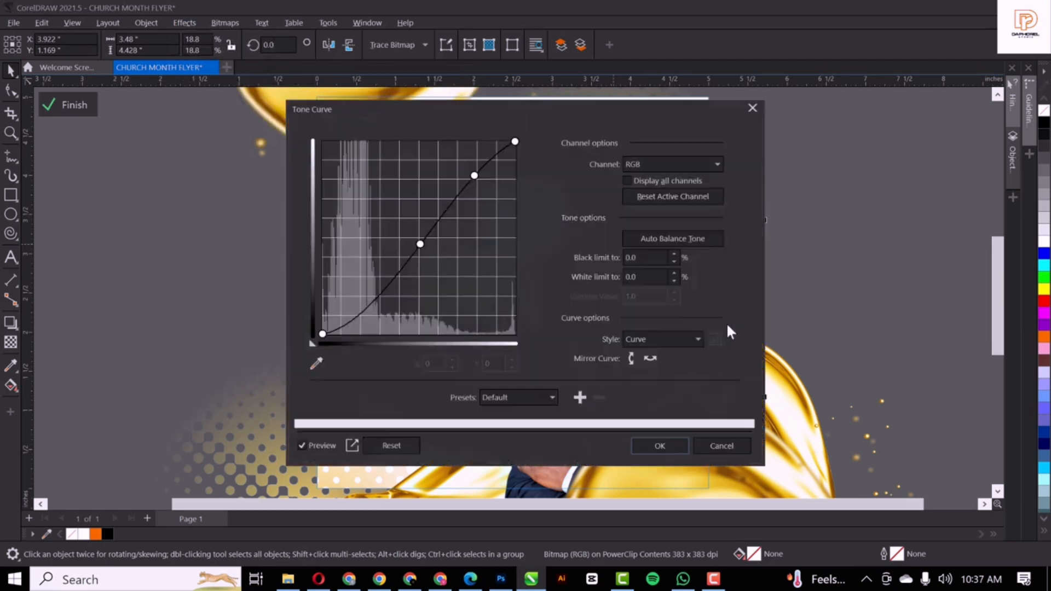
pyautogui.moveTo(450, 111); pyautogui.dragTo(230, 76)
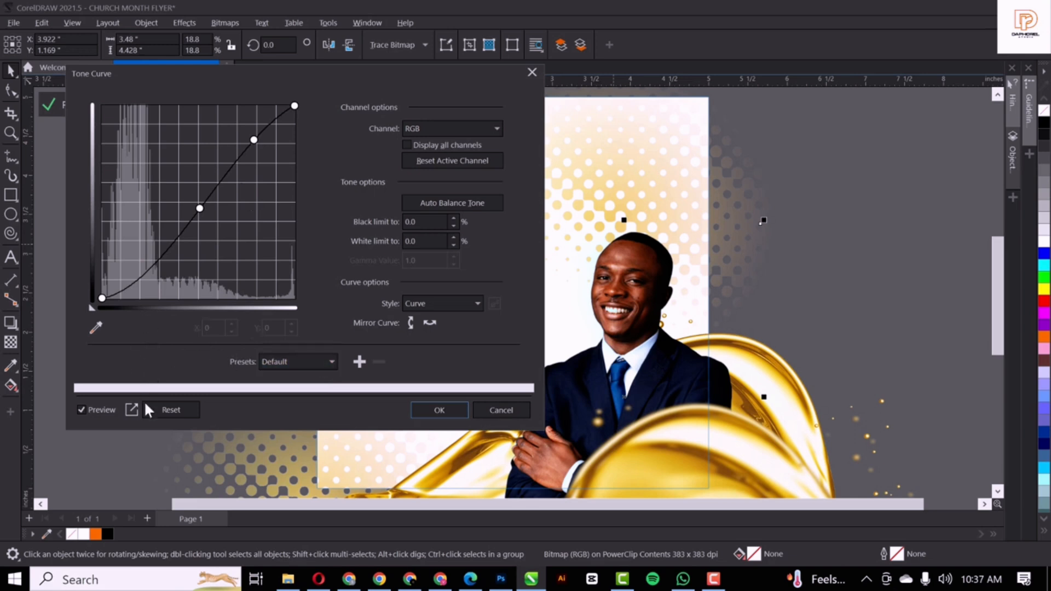
pyautogui.click(179, 408)
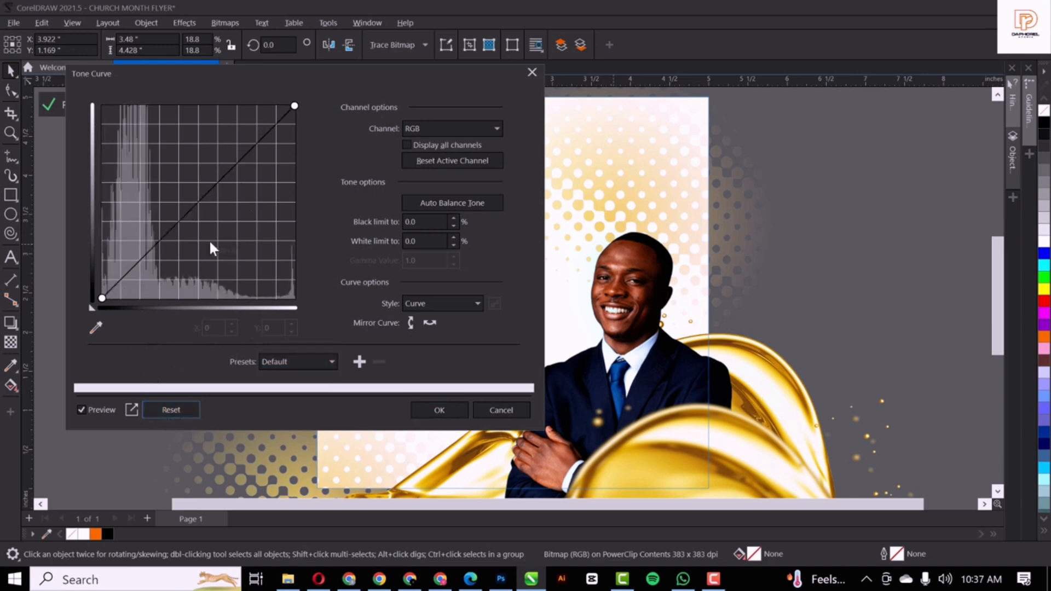
pyautogui.click(200, 207)
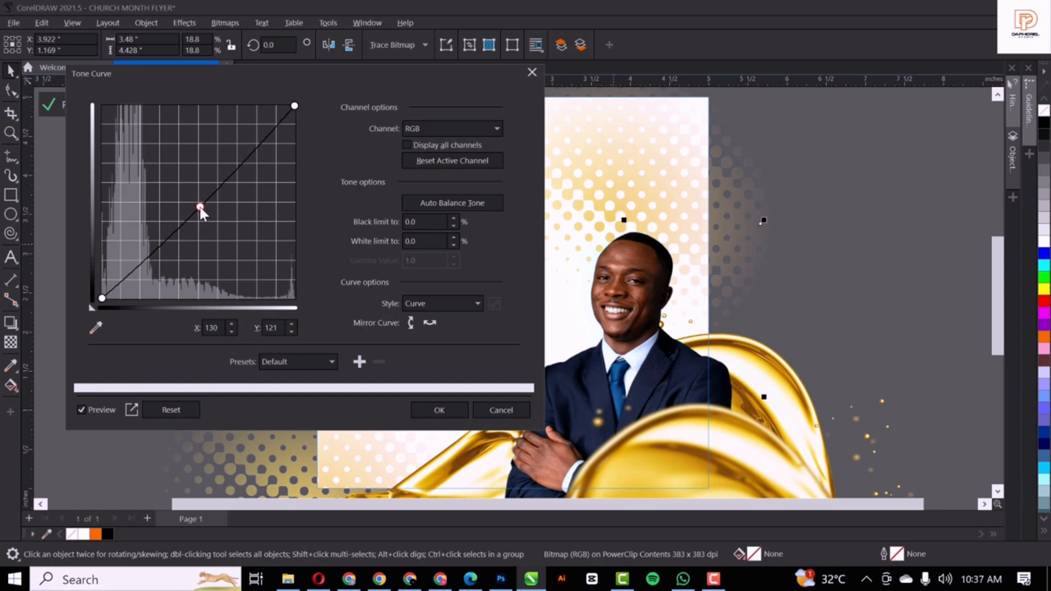
pyautogui.moveTo(200, 207); pyautogui.dragTo(189, 202)
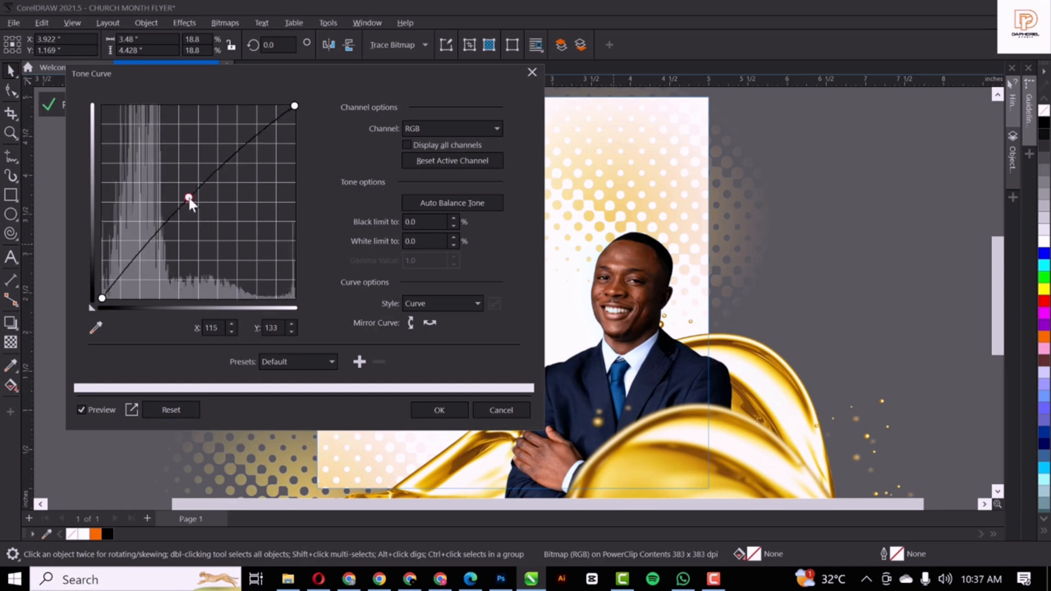
pyautogui.moveTo(189, 198); pyautogui.dragTo(190, 198)
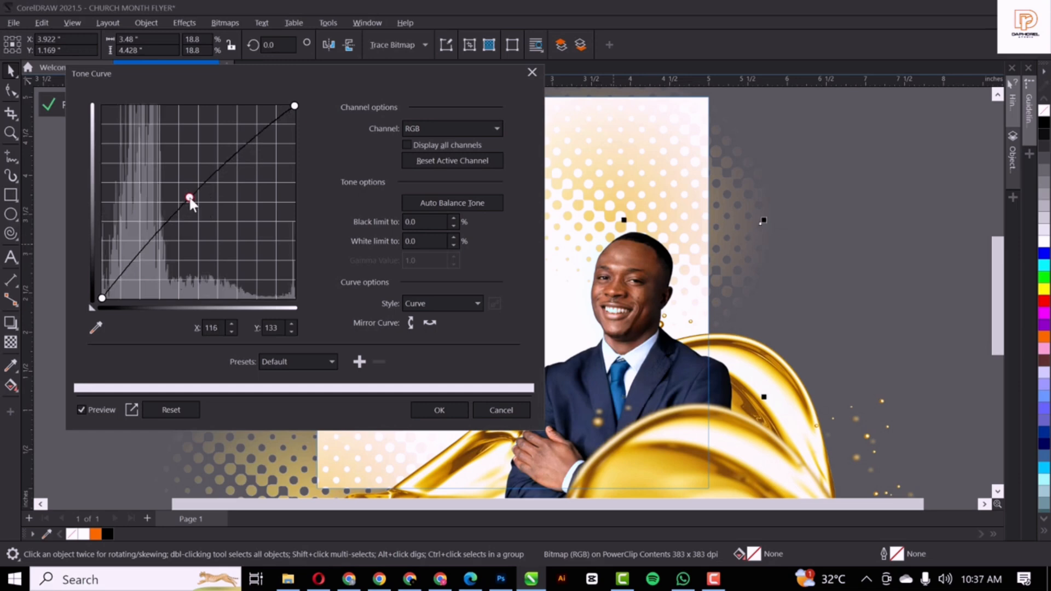
pyautogui.click(438, 411)
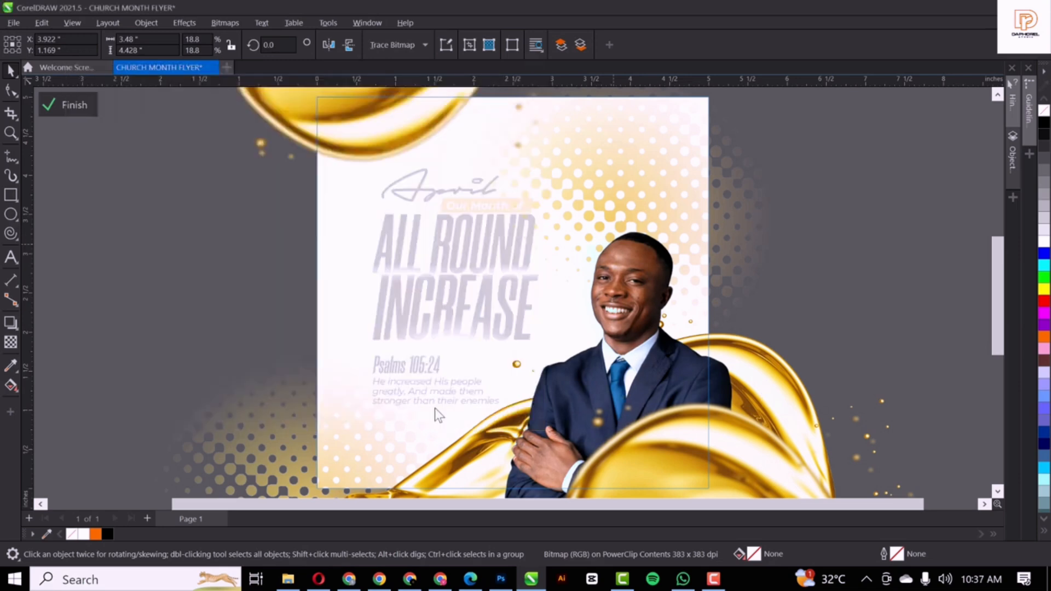
# Finish editing the clipped contents and deselect the flyer
pyautogui.scroll(-2, 535, 309)
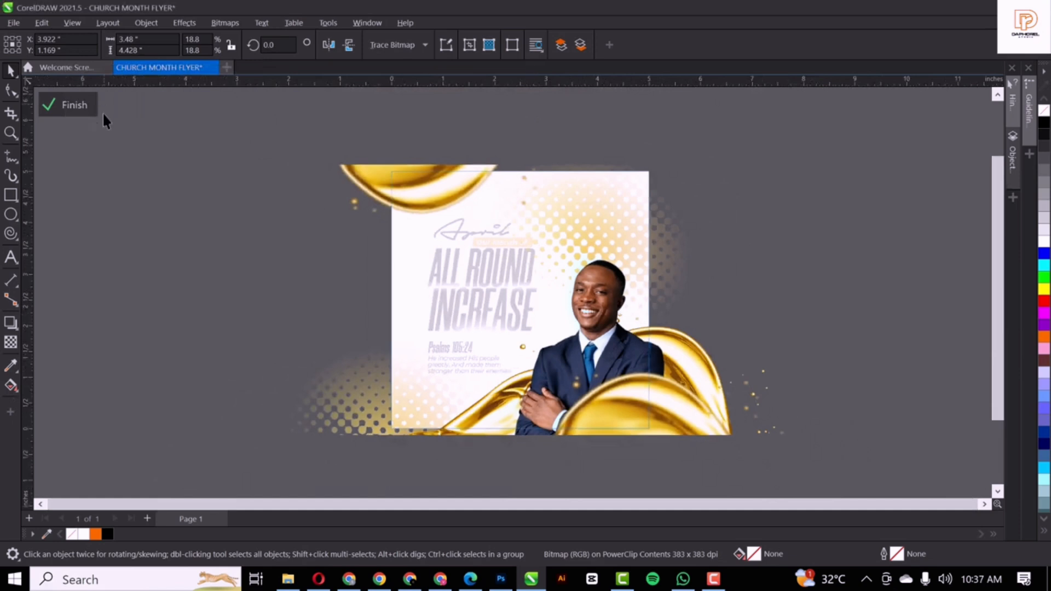
pyautogui.click(75, 105)
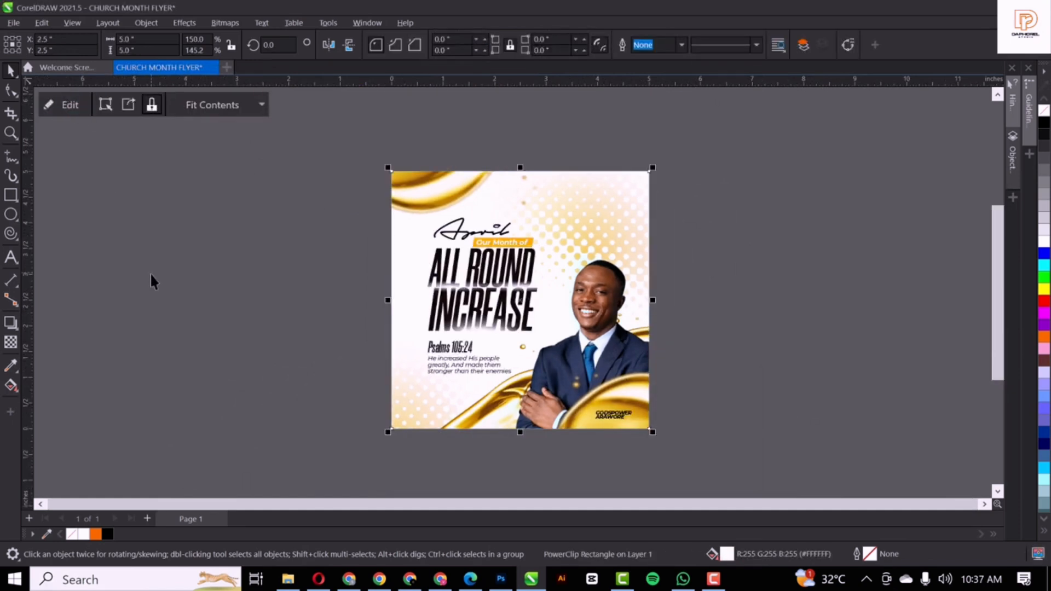
pyautogui.click(325, 249)
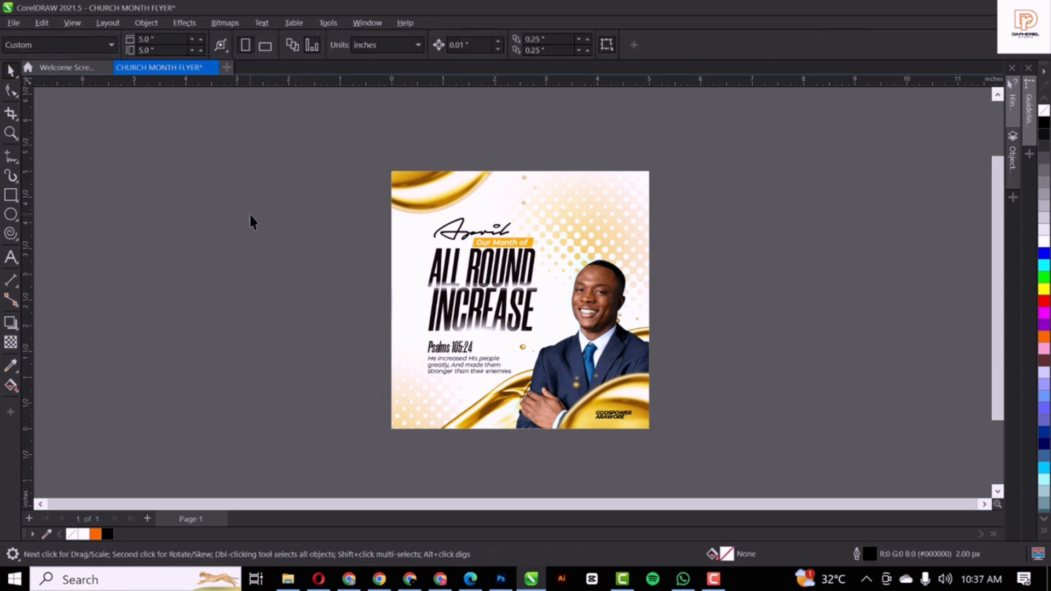
pyautogui.scroll(1, 400, 304)
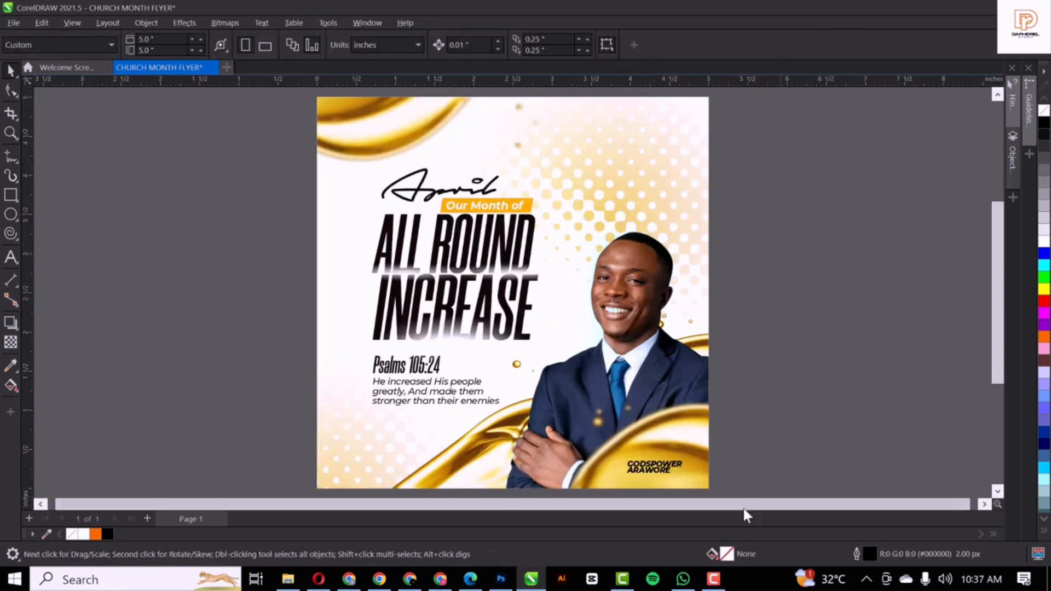